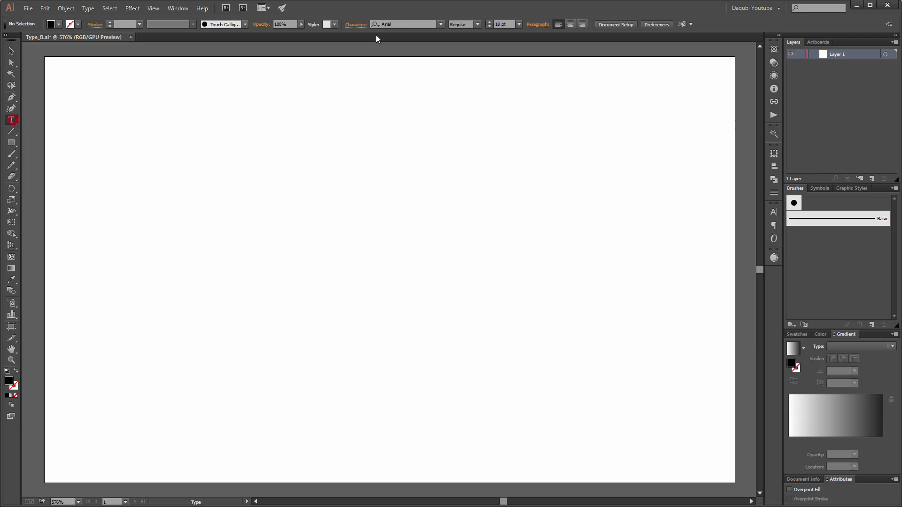
# Step: Set the type to Minion Pro at 140 pt
pyautogui.click(400, 24)
pyautogui.write('mi')
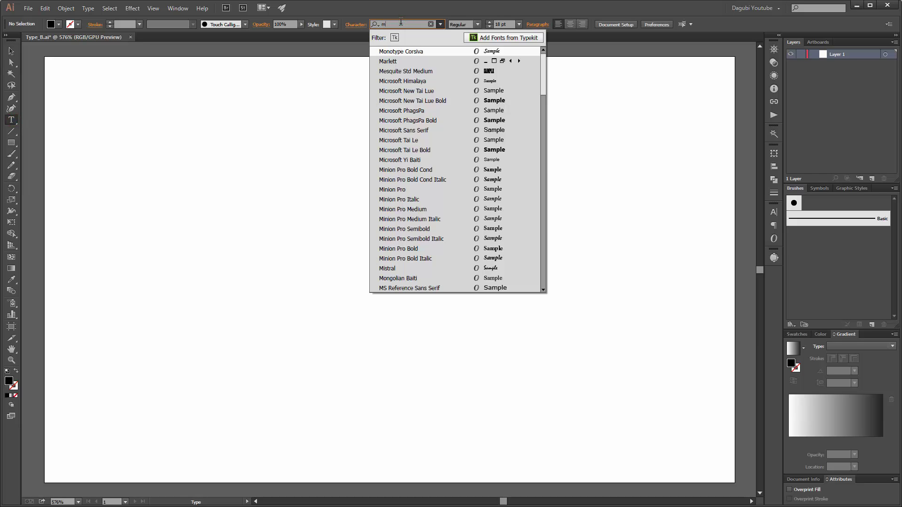
pyautogui.write('ni')
pyautogui.click(394, 71)
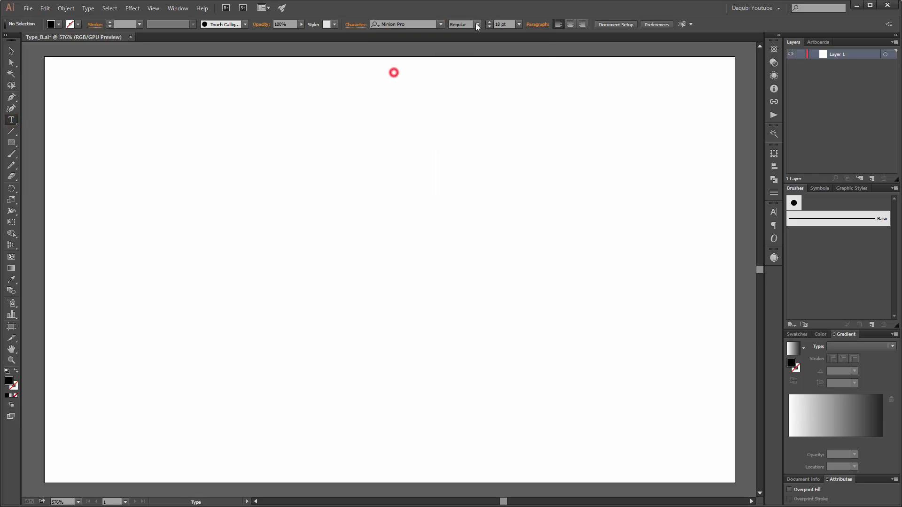
pyautogui.click(498, 24)
pyautogui.write('0')
pyautogui.press('Return')
# Step: Type a capital B on the artboard and move it to the centre
pyautogui.click(260, 391)
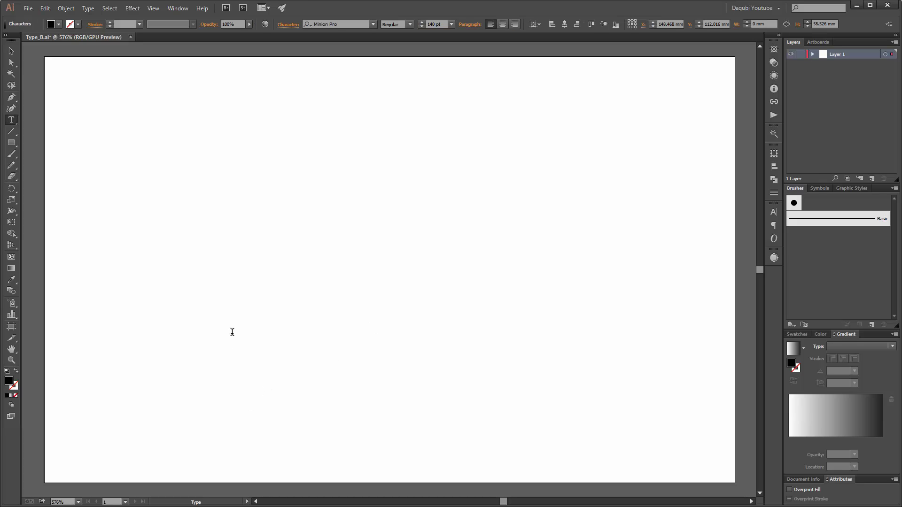
pyautogui.write('B')
pyautogui.press('Escape')
pyautogui.moveTo(407, 205); pyautogui.dragTo(474, 202)
# Step: Add Layer 2 above, fade the B on Layer 1 to 8% opacity, lock Layer 1, and save
pyautogui.click(801, 54)
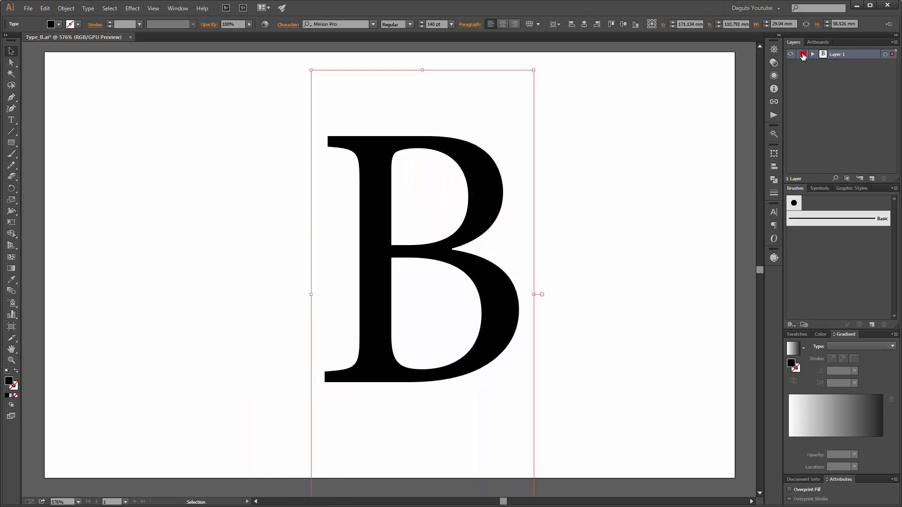
pyautogui.click(872, 180)
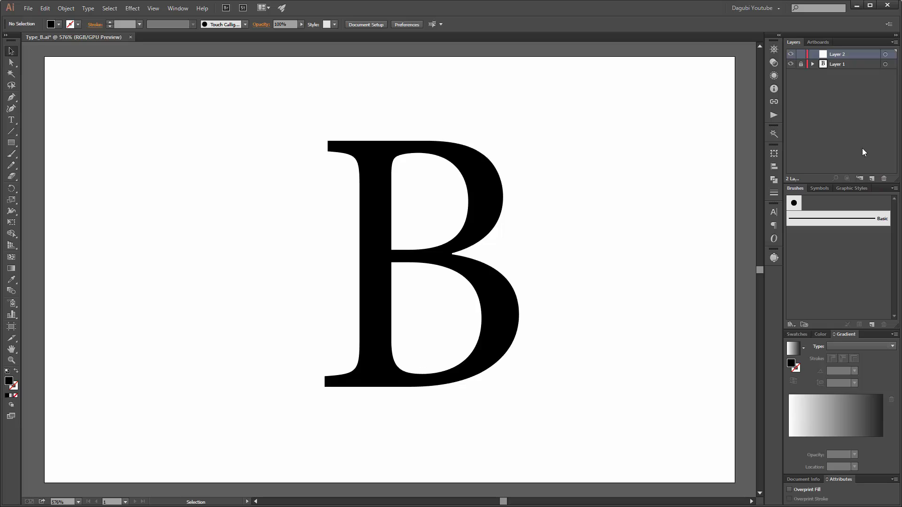
pyautogui.click(813, 64)
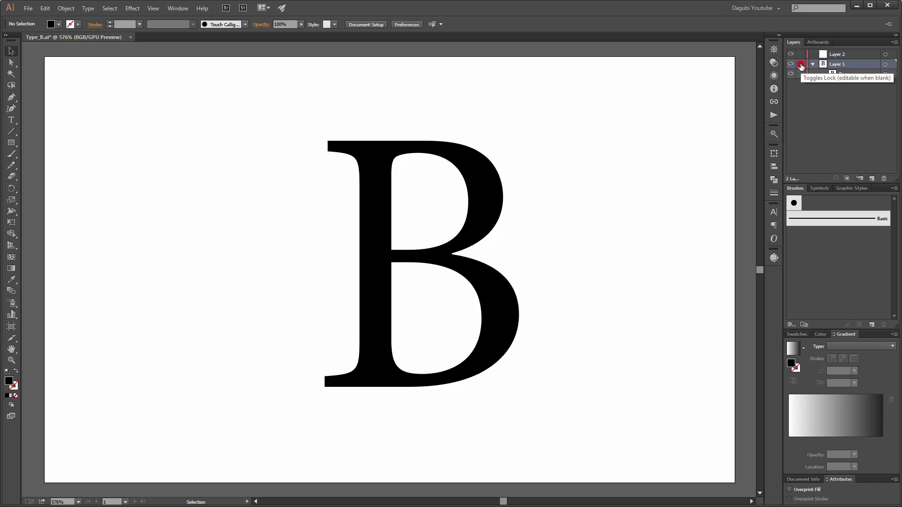
pyautogui.click(885, 74)
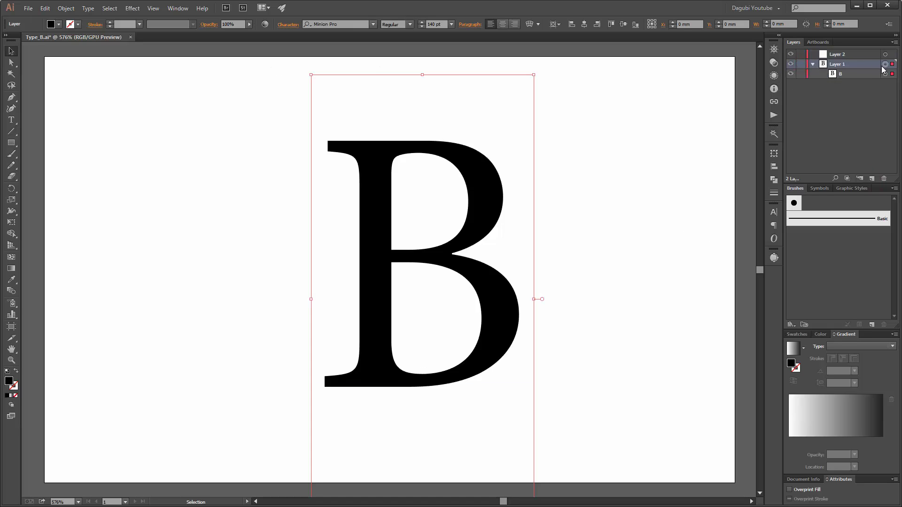
pyautogui.moveTo(215, 33); pyautogui.dragTo(214, 33)
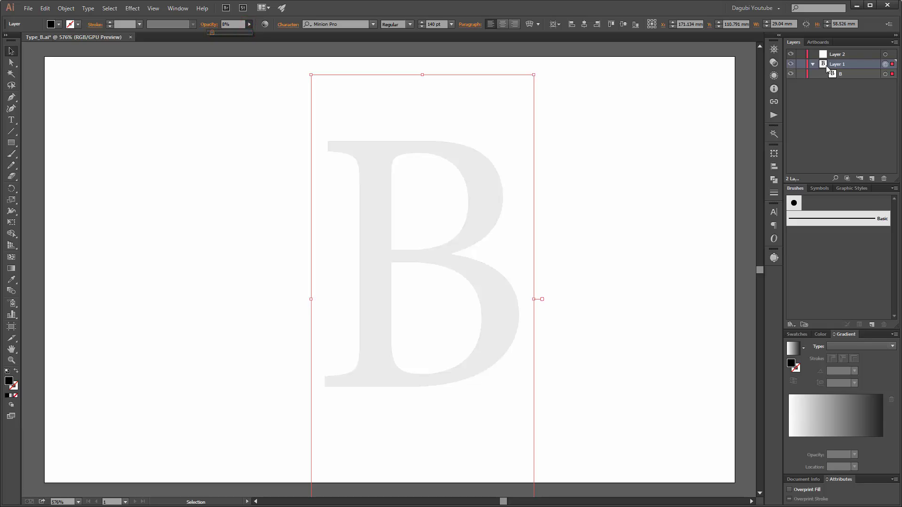
pyautogui.click(801, 64)
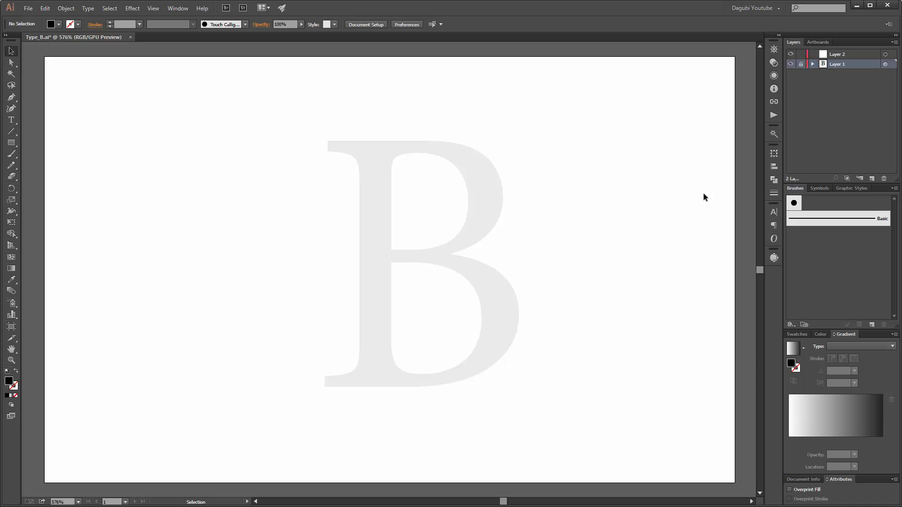
pyautogui.hotkey('ctrl', 's')
# Step: Load the Dagubi_Various_Brushes_for_Illustrator library, pick a tapered calligraphic brush, and confirm the Paintbrush options
pyautogui.press('b')
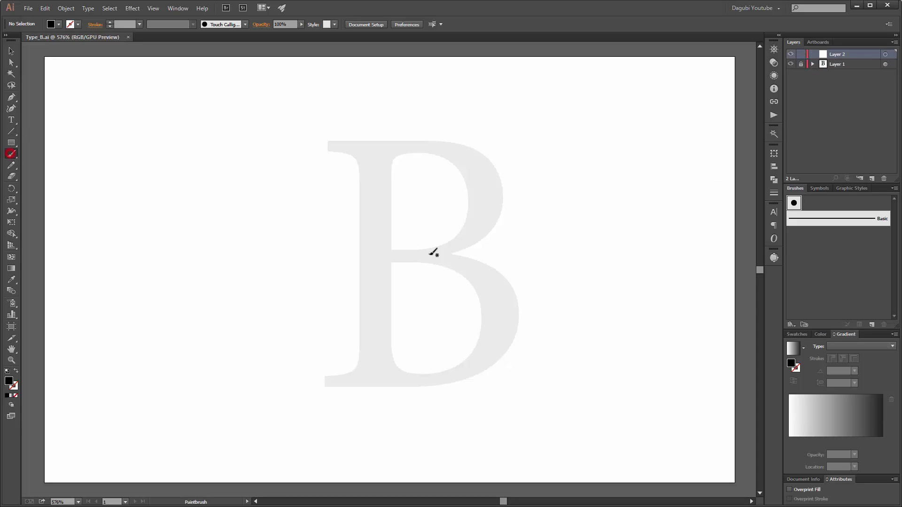
pyautogui.click(791, 325)
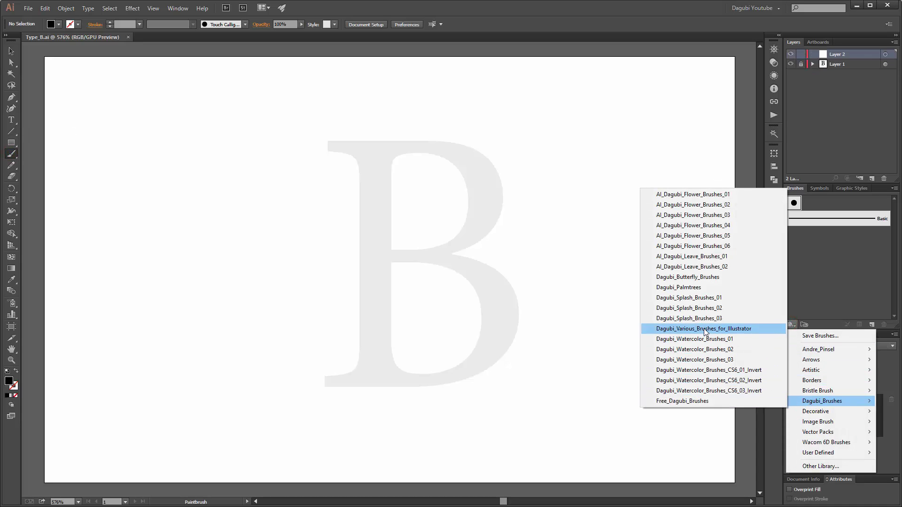
pyautogui.click(704, 328)
pyautogui.click(675, 134)
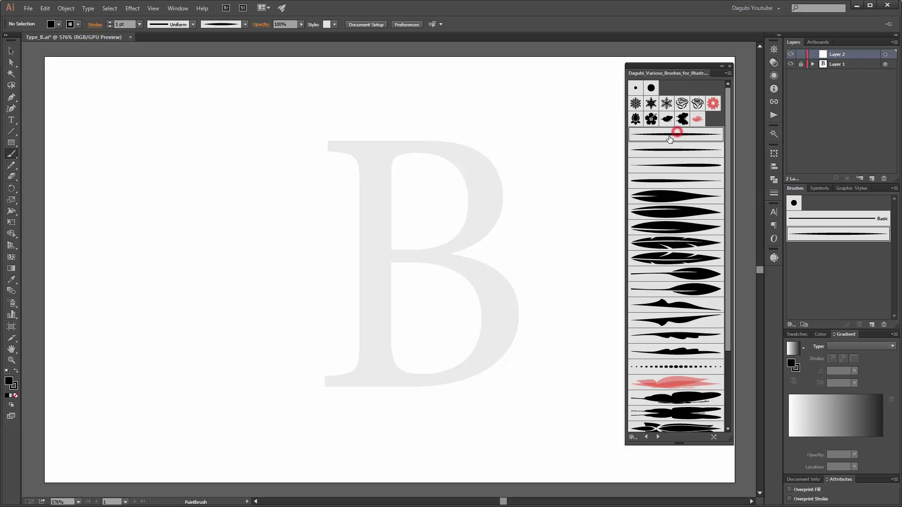
pyautogui.doubleClick(12, 154)
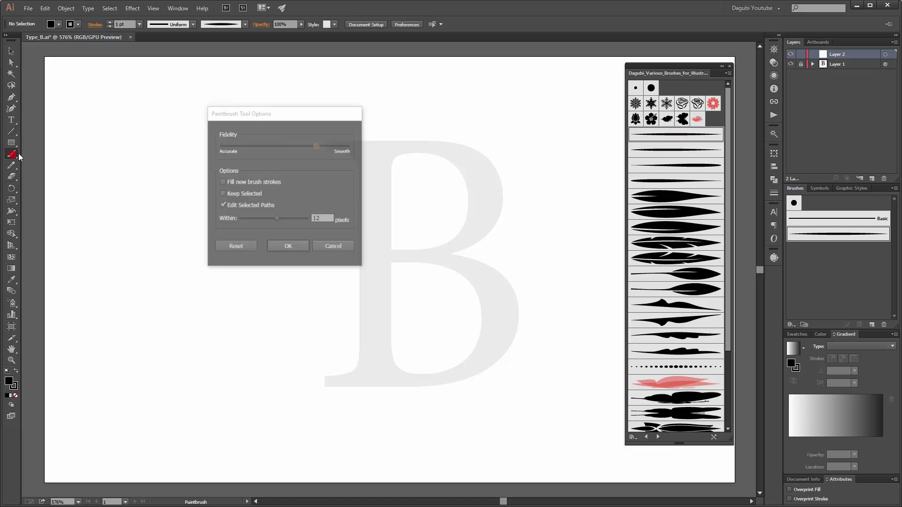
pyautogui.click(288, 248)
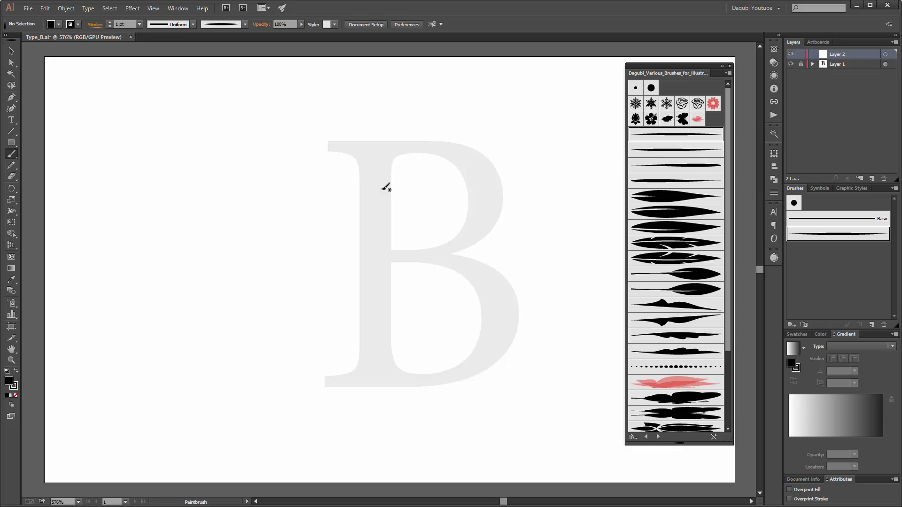
# Step: Paint calligraphic strokes for the stem's lower-left curl, the upper bowl, and the lower bowl's tail, then save
pyautogui.moveTo(319, 168); pyautogui.dragTo(360, 328)
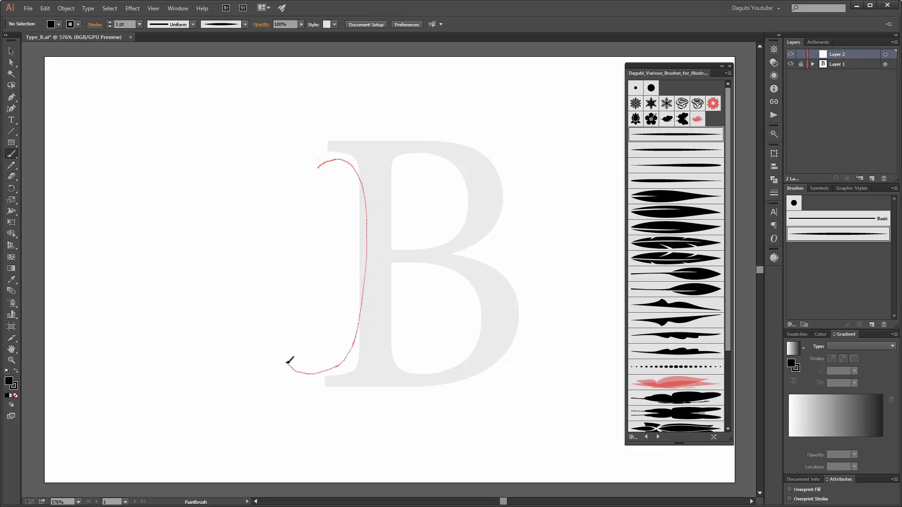
pyautogui.moveTo(288, 362); pyautogui.dragTo(283, 338)
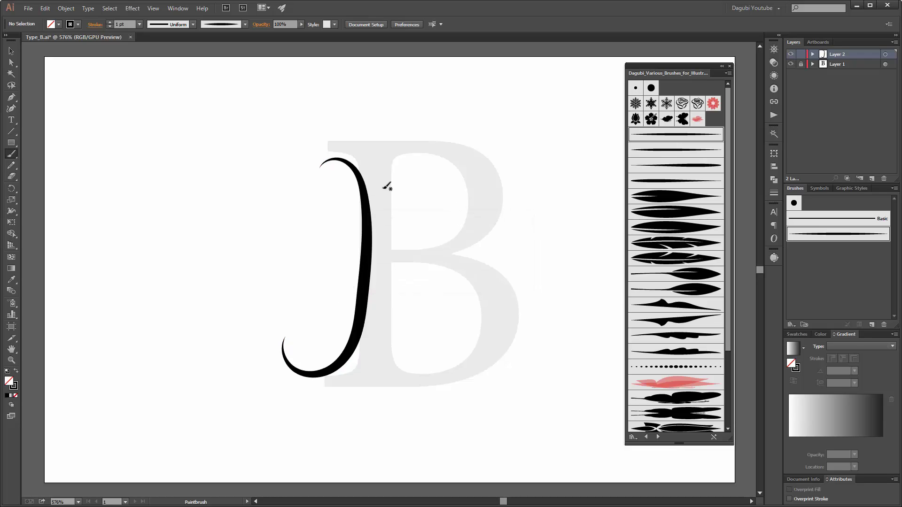
pyautogui.moveTo(379, 187)
pyautogui.mouseDown()
pyautogui.moveTo(399, 145)
pyautogui.moveTo(464, 193)
pyautogui.mouseUp()
pyautogui.moveTo(444, 240)
pyautogui.mouseDown()
pyautogui.moveTo(399, 246)
pyautogui.moveTo(413, 211)
pyautogui.mouseUp()
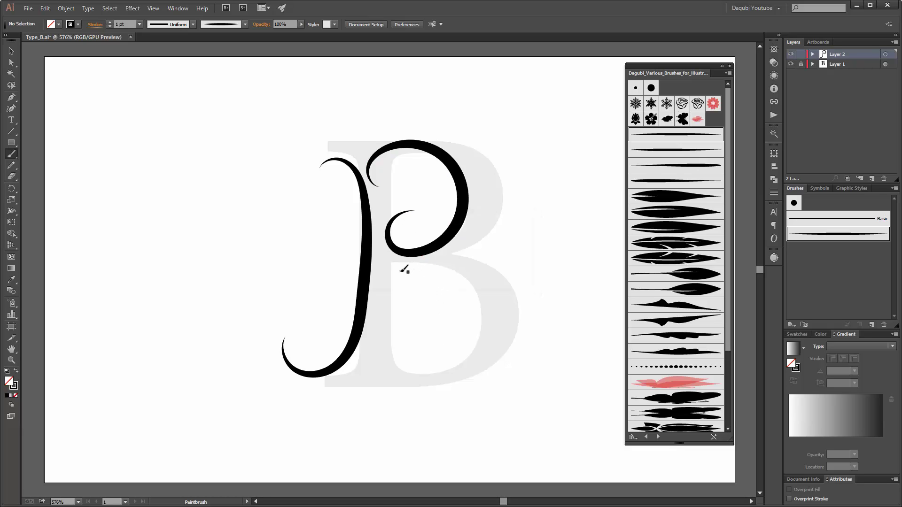
pyautogui.moveTo(399, 273); pyautogui.dragTo(438, 261)
pyautogui.moveTo(473, 287)
pyautogui.mouseDown()
pyautogui.moveTo(482, 338)
pyautogui.moveTo(413, 380)
pyautogui.moveTo(303, 383)
pyautogui.moveTo(230, 415)
pyautogui.moveTo(239, 445)
pyautogui.mouseUp()
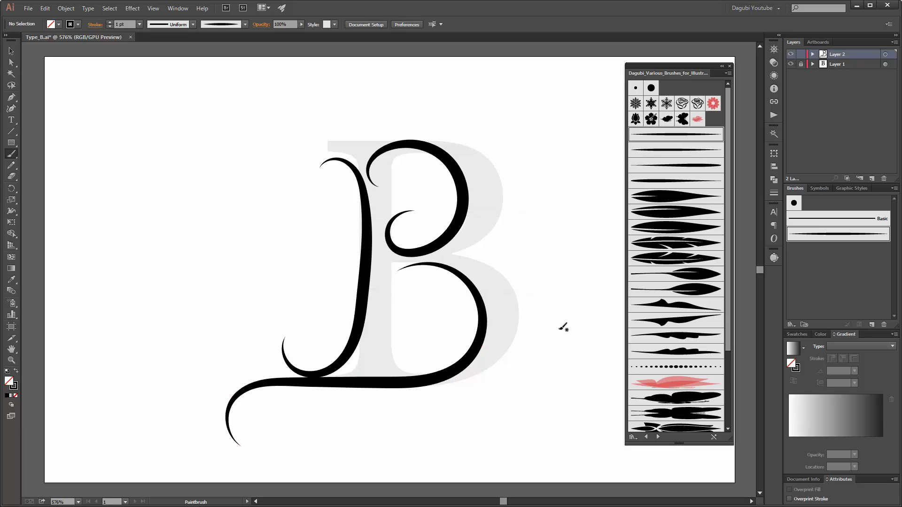
pyautogui.hotkey('ctrl', 's')
# Step: Hide the template layer and paint leaf-brush leaves at the stem's top and bottom, the tail, and both bowls
pyautogui.click(789, 66)
pyautogui.click(669, 213)
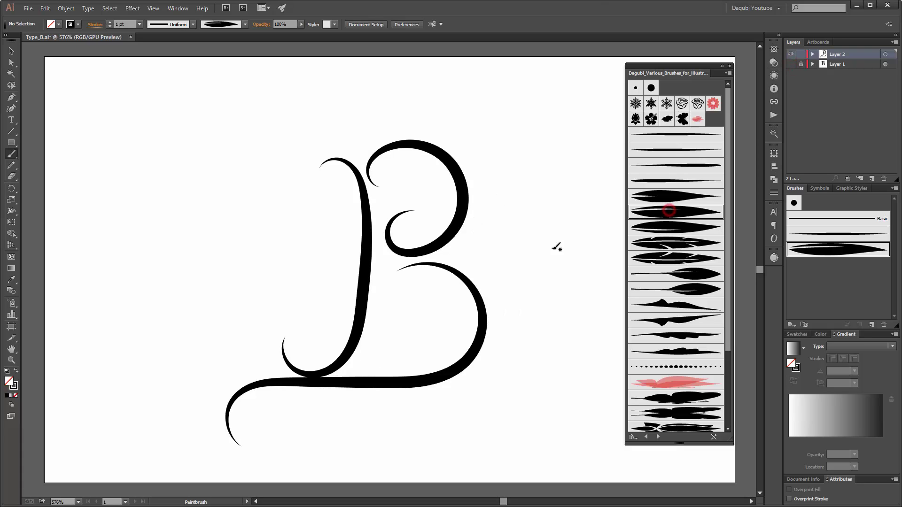
pyautogui.moveTo(285, 356)
pyautogui.mouseDown()
pyautogui.moveTo(290, 332)
pyautogui.moveTo(308, 322)
pyautogui.mouseUp()
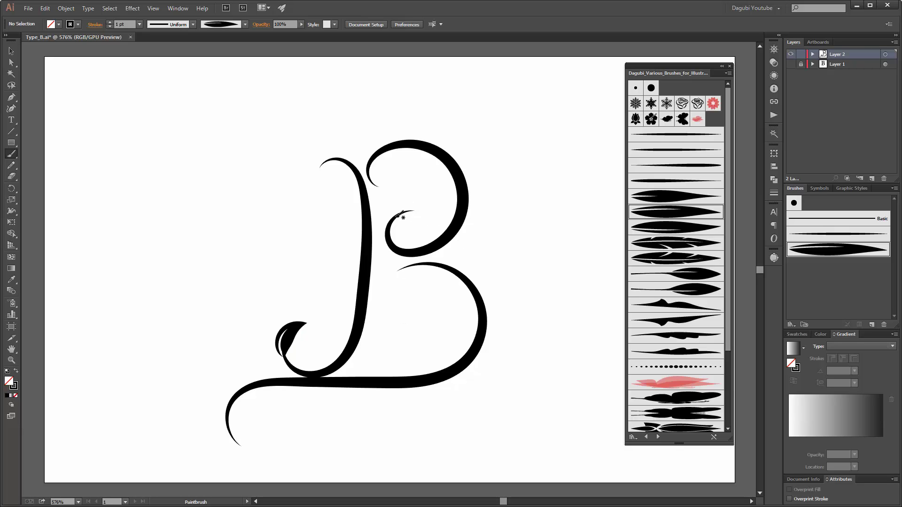
pyautogui.moveTo(398, 215); pyautogui.dragTo(429, 212)
pyautogui.click(682, 227)
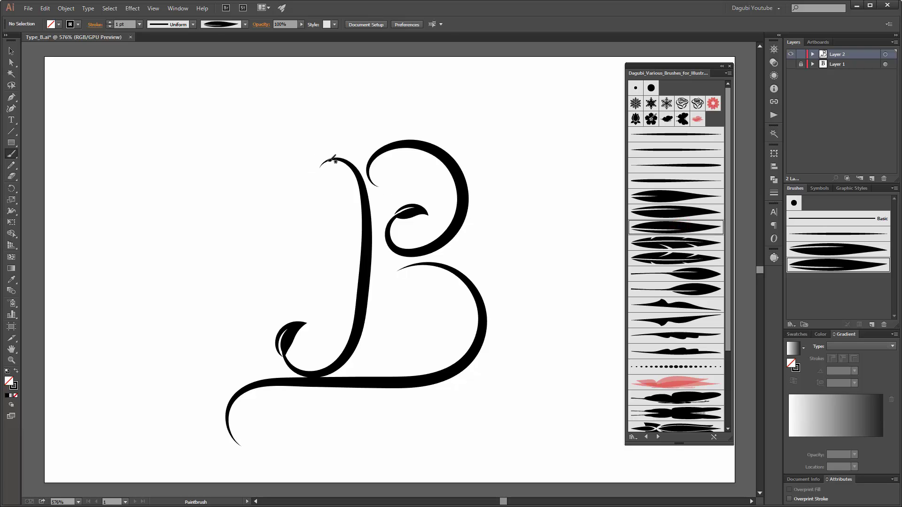
pyautogui.moveTo(334, 158); pyautogui.dragTo(320, 194)
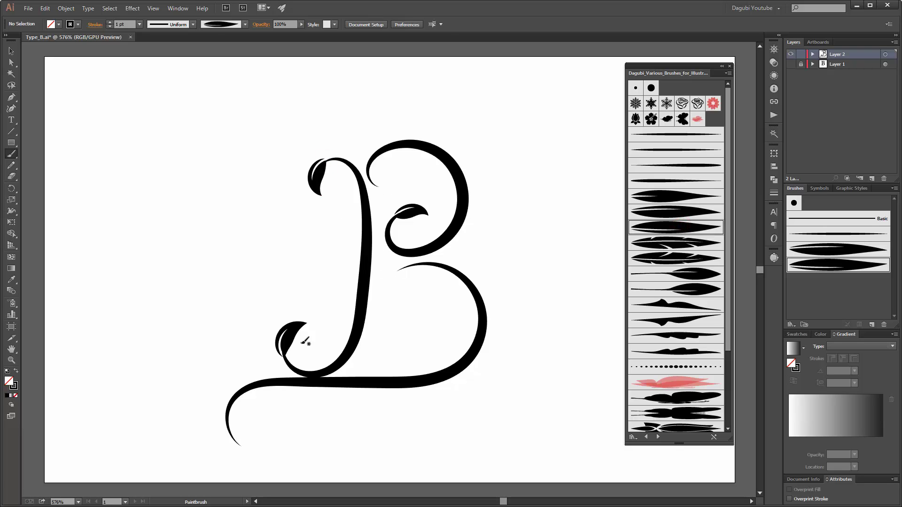
pyautogui.moveTo(234, 436); pyautogui.dragTo(266, 442)
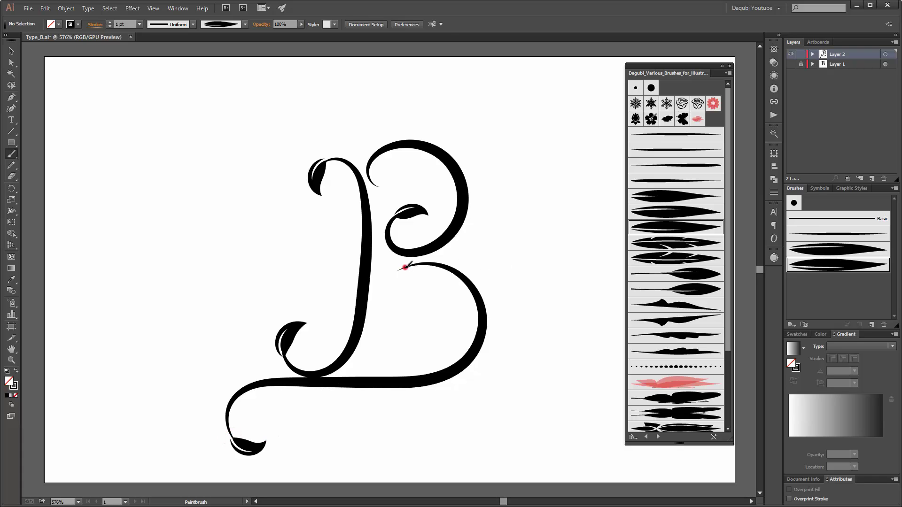
pyautogui.moveTo(405, 267); pyautogui.dragTo(385, 297)
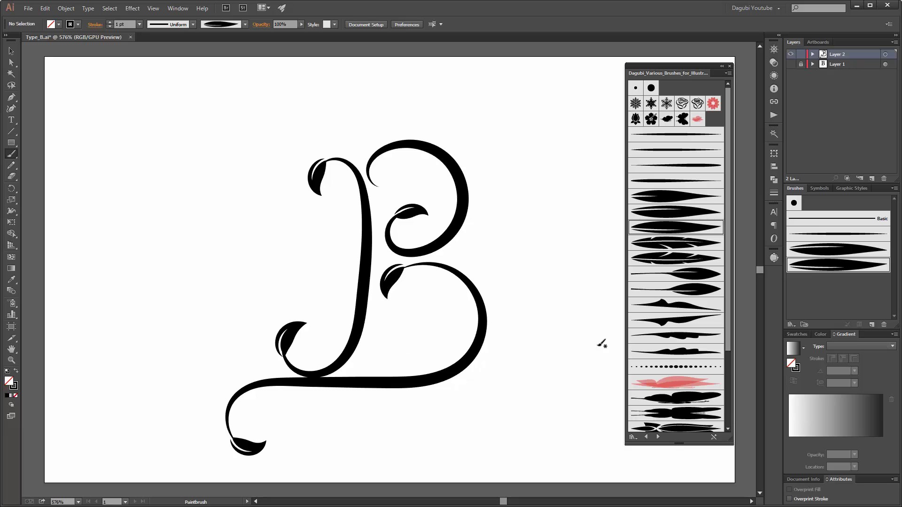
# Step: Paint two thin tapered strokes along the B's bottom, the second curling up at right
pyautogui.click(691, 135)
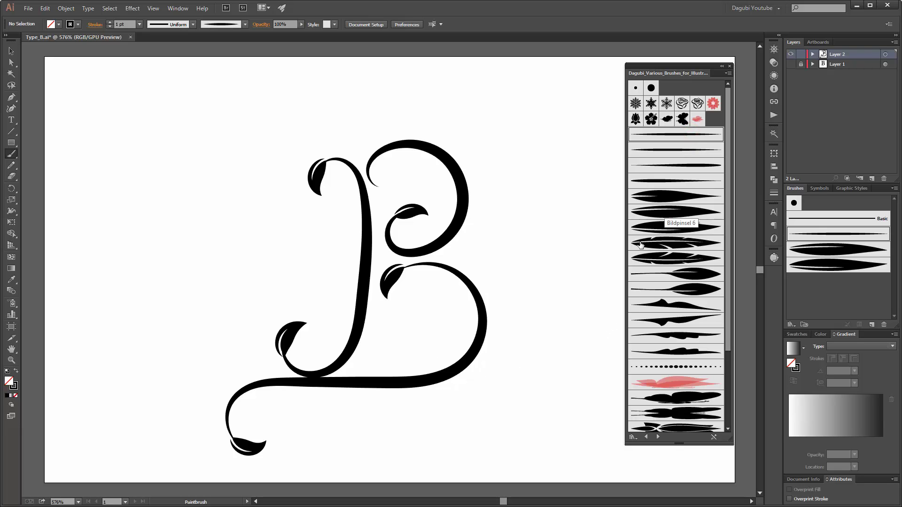
pyautogui.moveTo(294, 397); pyautogui.dragTo(394, 388)
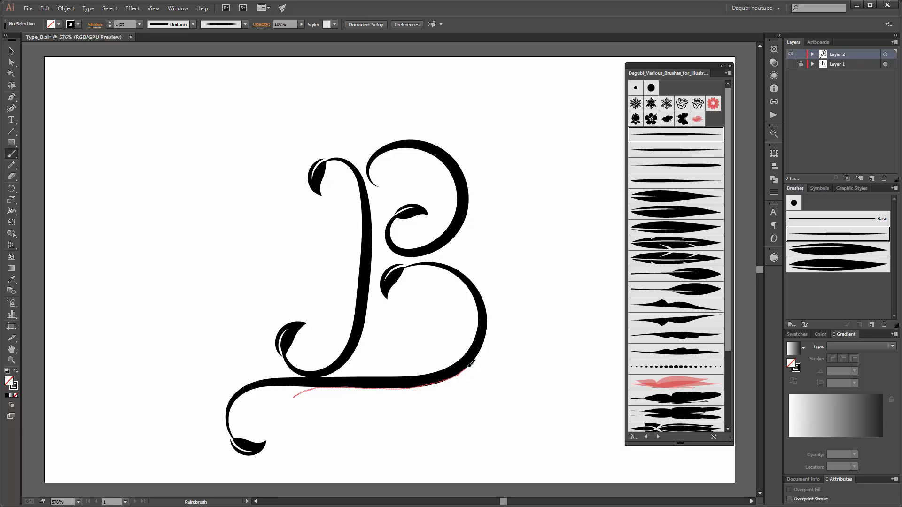
pyautogui.moveTo(496, 347); pyautogui.dragTo(497, 348)
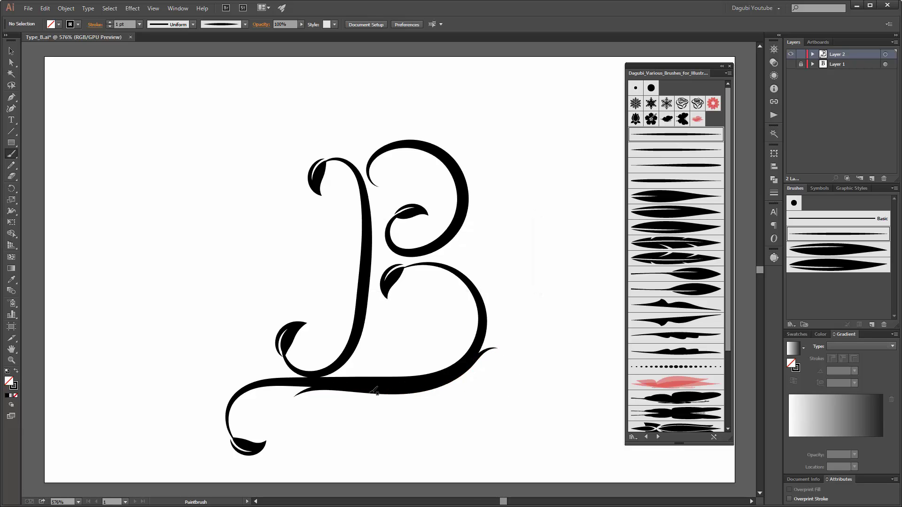
pyautogui.moveTo(320, 385); pyautogui.dragTo(413, 375)
pyautogui.moveTo(465, 350); pyautogui.dragTo(465, 344)
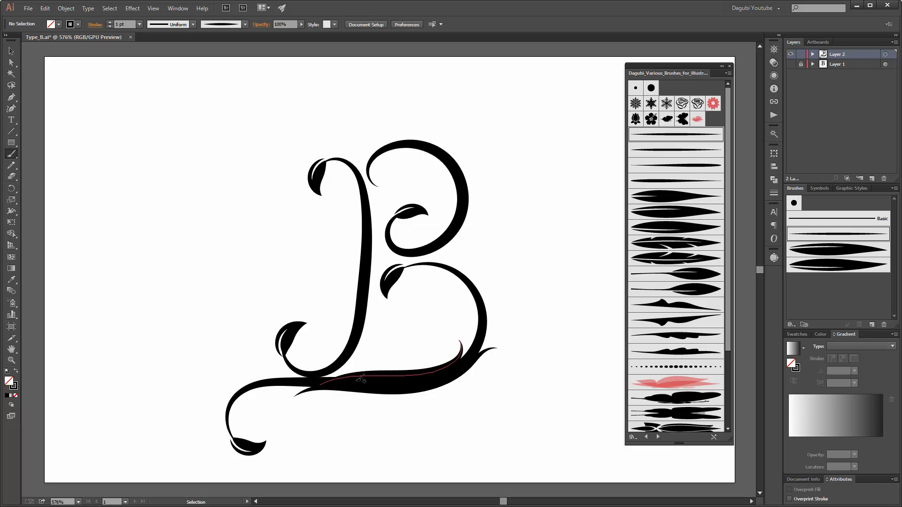
# Step: Drag the base stroke's end anchor with Direct Selection so it curves upward, then fit the artboard
pyautogui.scroll(5, 406, 278)
pyautogui.click(12, 62)
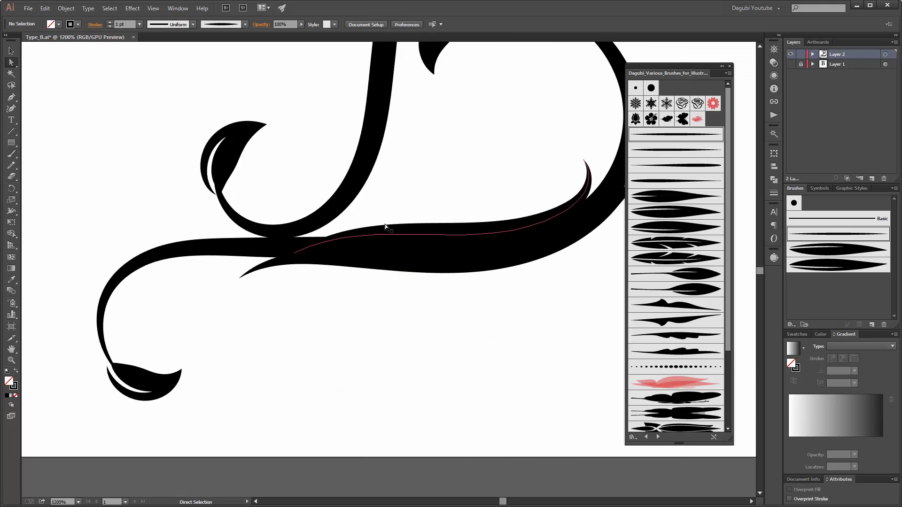
pyautogui.click(295, 254)
pyautogui.moveTo(295, 253); pyautogui.dragTo(276, 245)
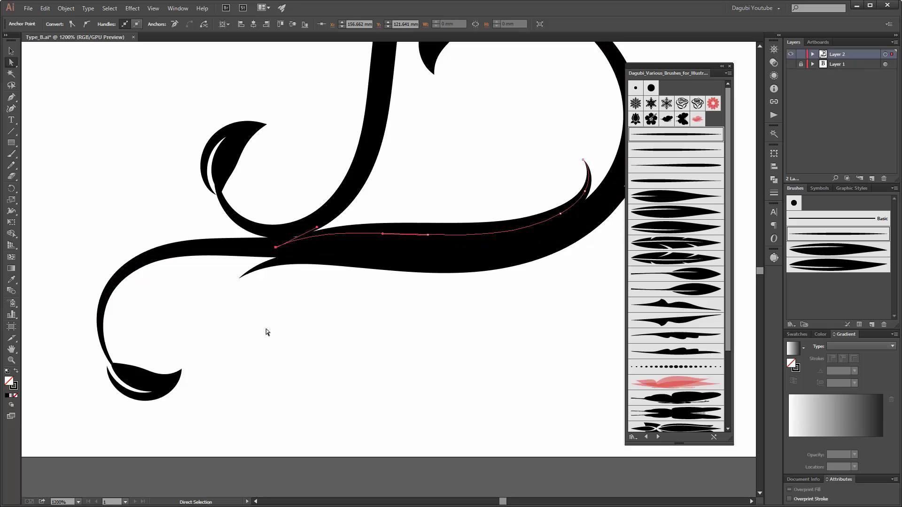
pyautogui.moveTo(272, 248); pyautogui.dragTo(270, 248)
pyautogui.click(420, 359)
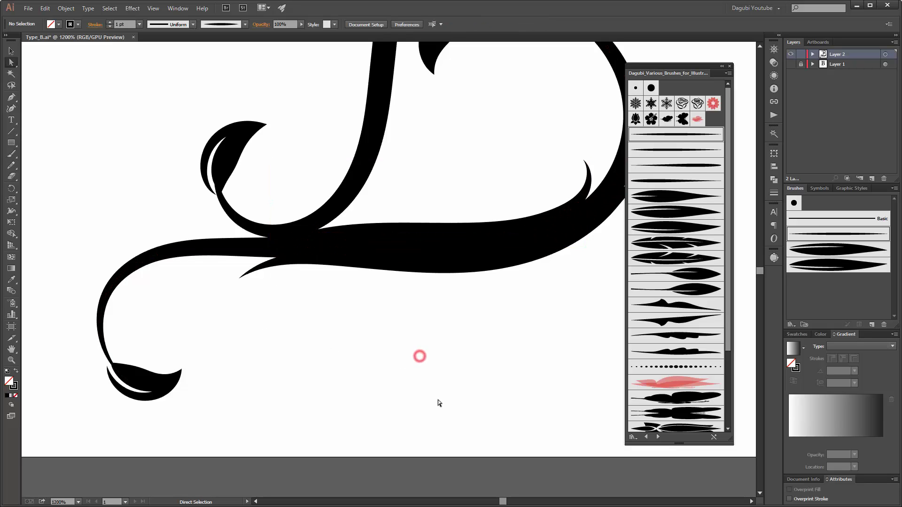
pyautogui.hotkey('ctrl', '0')
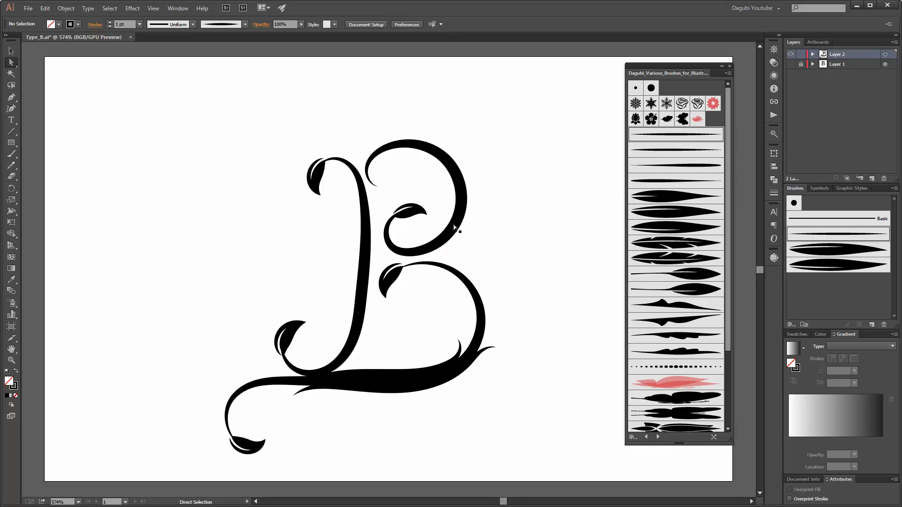
# Step: Paint 0.5 pt leaf strokes along the upper bowl's right edge and inside it
pyautogui.click(11, 153)
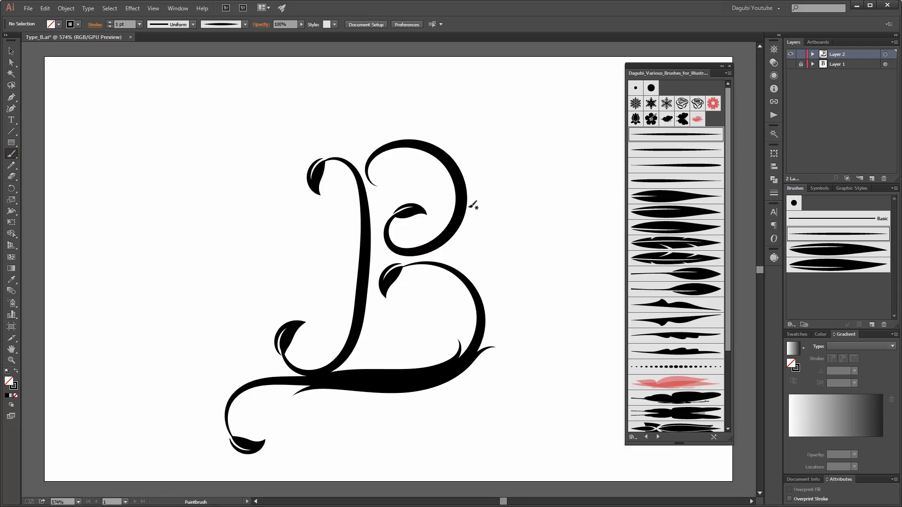
pyautogui.moveTo(439, 241); pyautogui.dragTo(454, 198)
pyautogui.click(139, 26)
pyautogui.click(143, 44)
pyautogui.moveTo(449, 236); pyautogui.dragTo(484, 209)
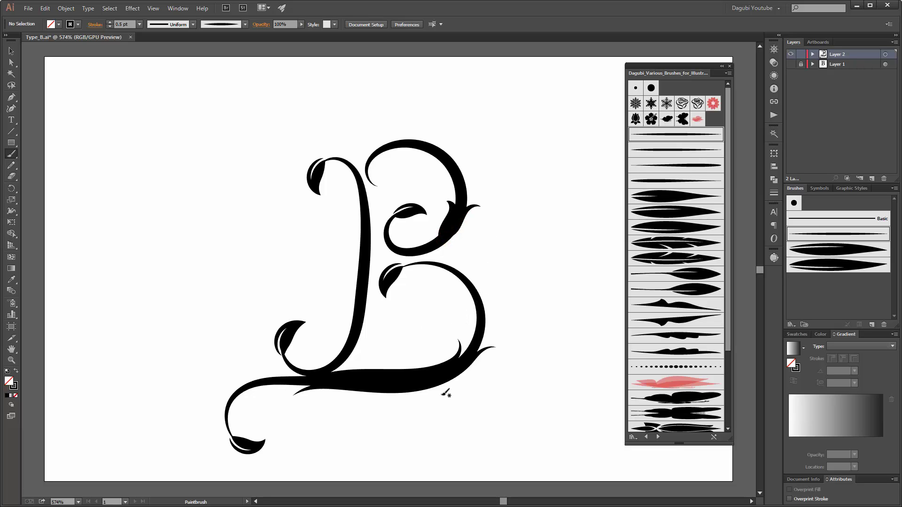
pyautogui.click(680, 305)
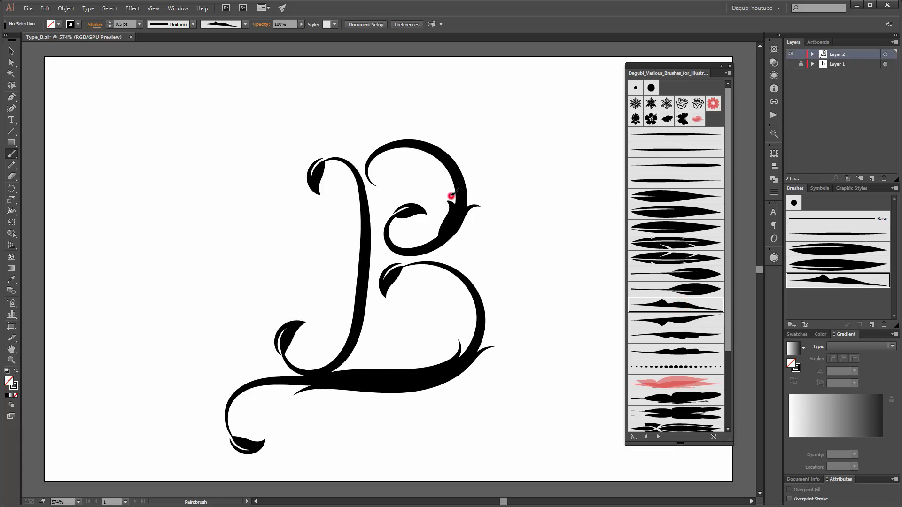
pyautogui.moveTo(452, 194); pyautogui.dragTo(405, 160)
# Step: Set the new upper-bowl leaf to 1 pt and reshape its middle point
pyautogui.press('v')
pyautogui.click(139, 24)
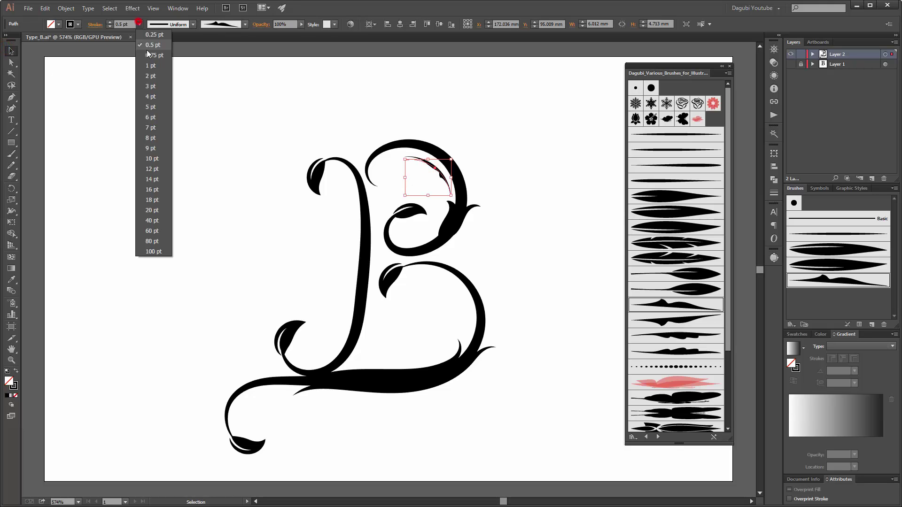
pyautogui.click(151, 65)
pyautogui.keyDown('ctrl'); pyautogui.click(433, 169); pyautogui.keyUp('ctrl')
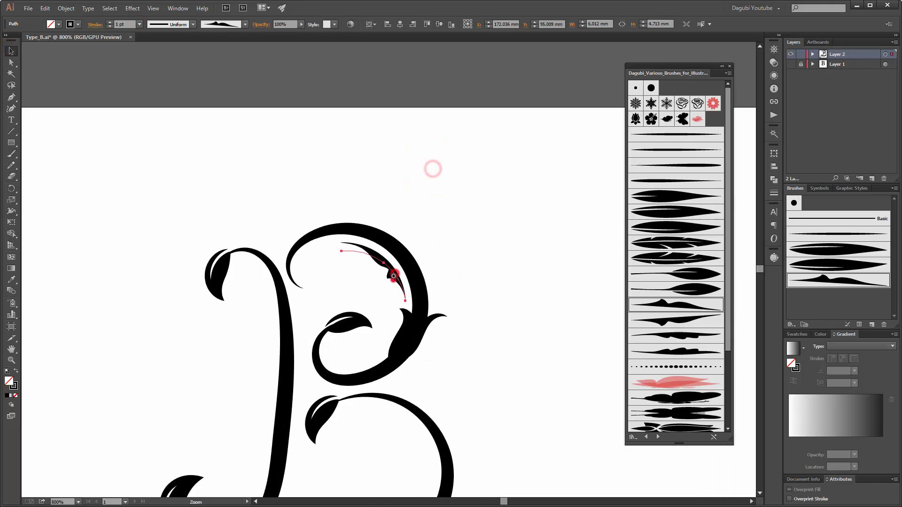
pyautogui.keyDown('ctrl'); pyautogui.click(393, 276); pyautogui.keyUp('ctrl')
pyautogui.moveTo(390, 261); pyautogui.dragTo(393, 252)
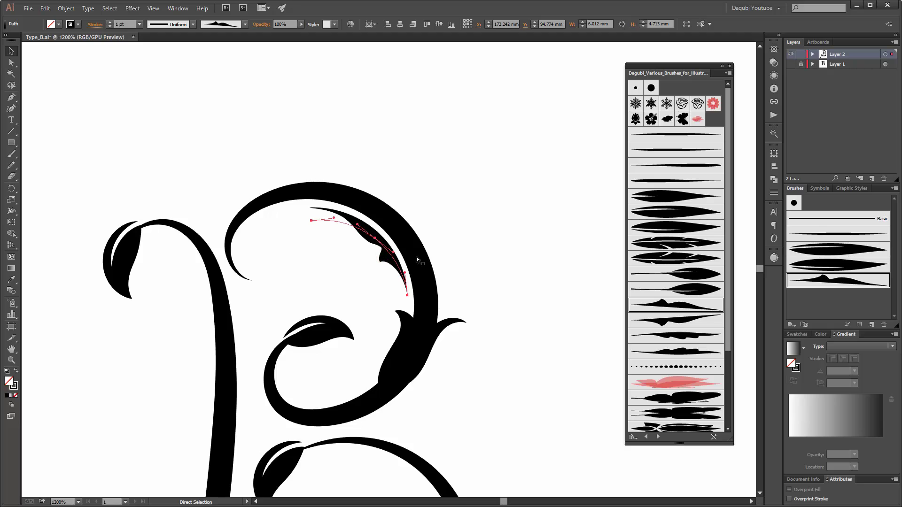
pyautogui.click(533, 212)
pyautogui.press('v')
# Step: Paint a leaf stroke inside the lower bowl, nudge it into place, and fit the artboard
pyautogui.moveTo(510, 349); pyautogui.dragTo(505, 180)
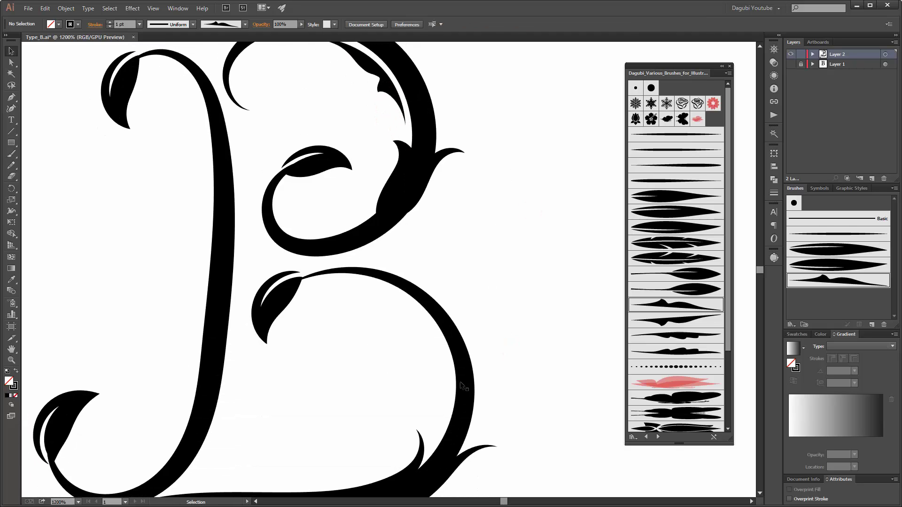
pyautogui.press('b')
pyautogui.moveTo(442, 423); pyautogui.dragTo(403, 306)
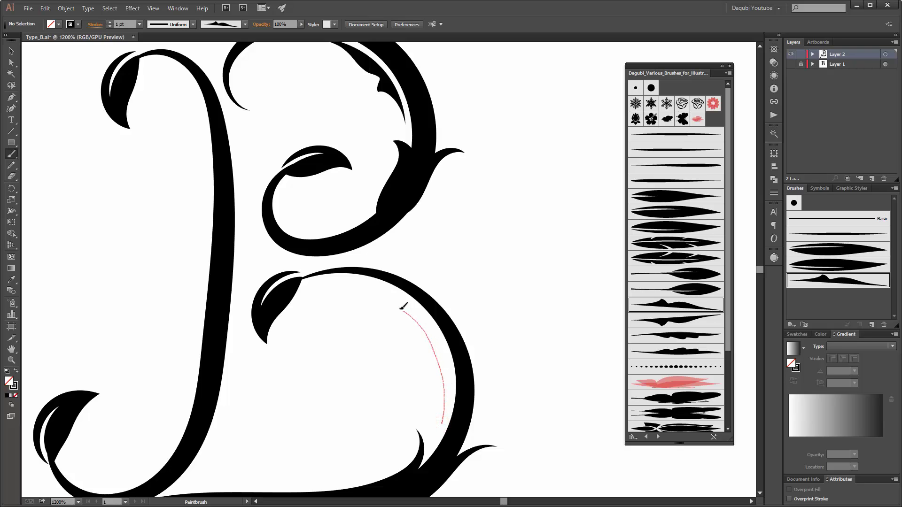
pyautogui.keyDown('ctrl'); pyautogui.click(441, 399); pyautogui.keyUp('ctrl')
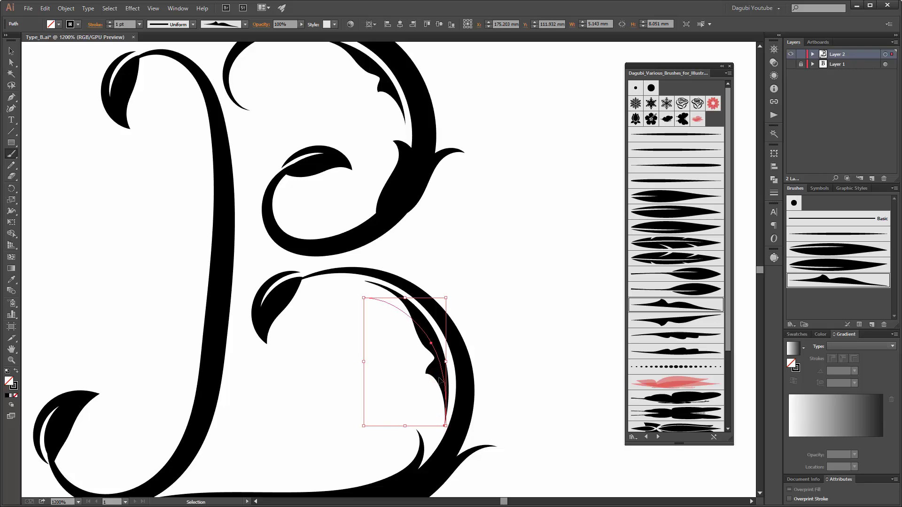
pyautogui.moveTo(438, 379); pyautogui.dragTo(441, 381)
pyautogui.keyDown('ctrl'); pyautogui.click(514, 314); pyautogui.keyUp('ctrl')
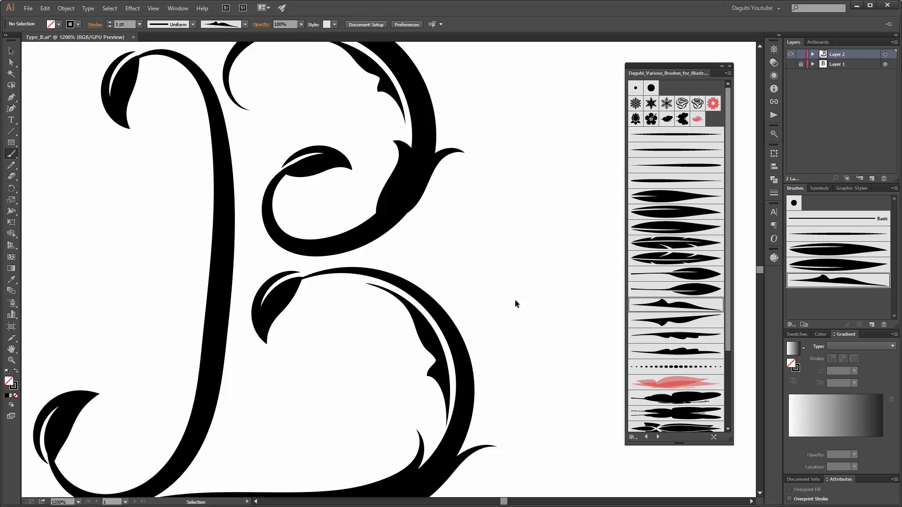
pyautogui.hotkey('ctrl', '0')
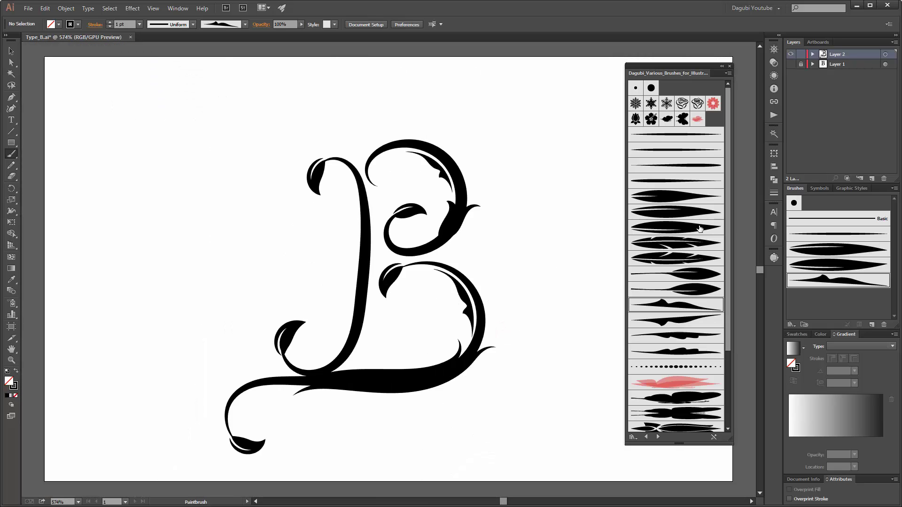
# Step: Paint a small thin-brush leaf atop the stem and thin it to 0.25 pt
pyautogui.click(694, 167)
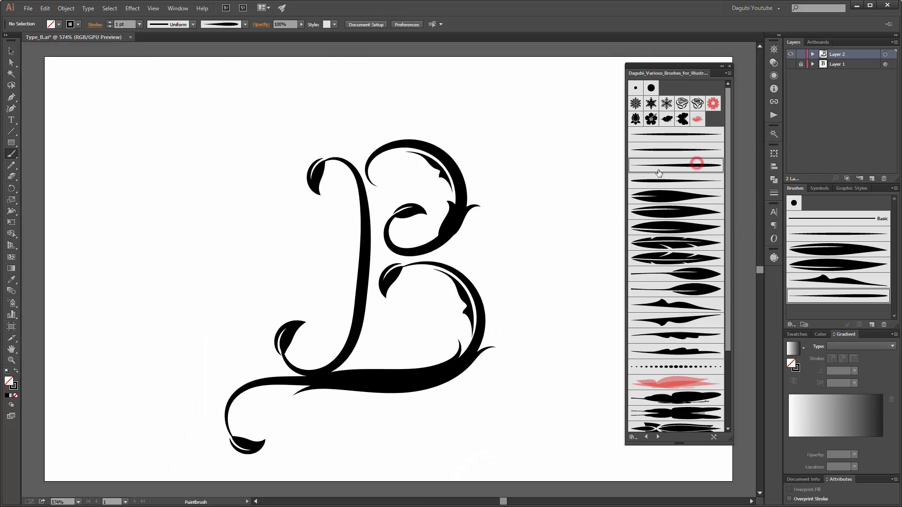
pyautogui.click(140, 24)
pyautogui.click(147, 45)
pyautogui.moveTo(361, 167); pyautogui.dragTo(336, 151)
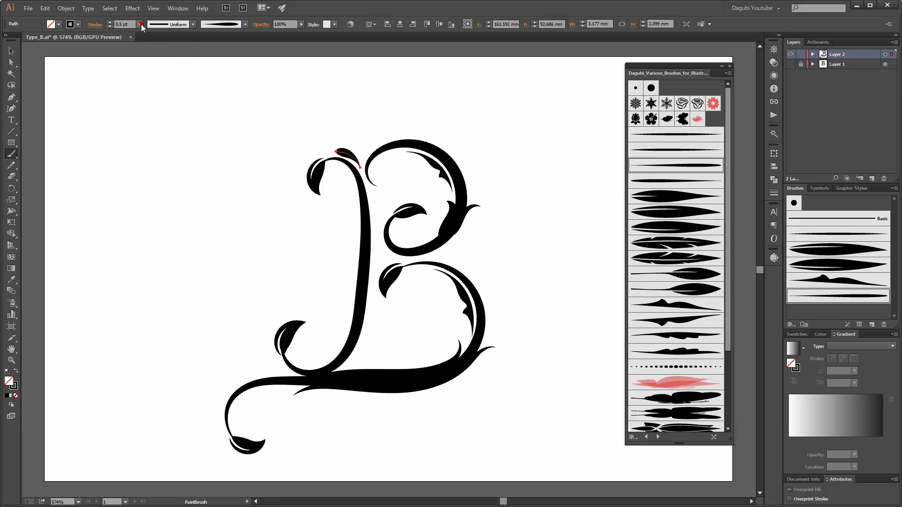
pyautogui.click(141, 24)
pyautogui.click(147, 45)
pyautogui.keyDown('ctrl'); pyautogui.click(255, 183); pyautogui.keyUp('ctrl')
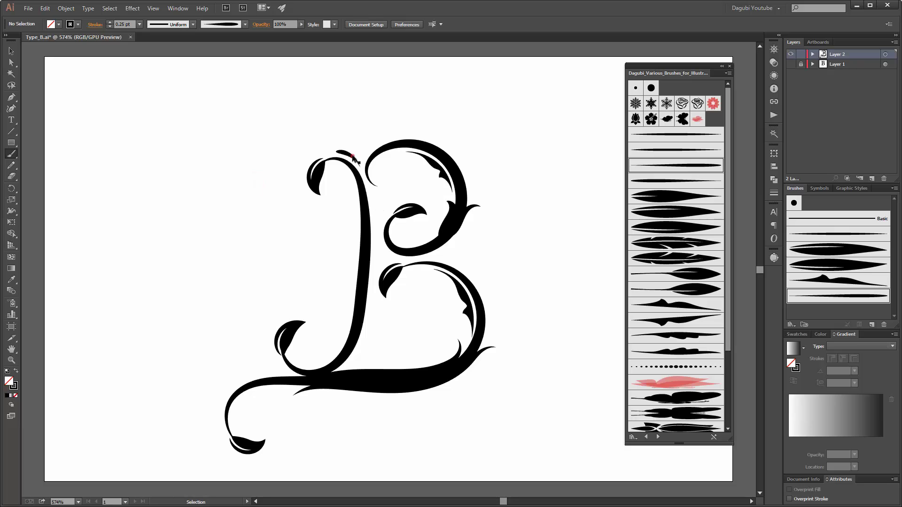
# Step: Replace that leaf with a sprig curving atop the stem, and add one at the lower-left stem
pyautogui.hotkey('ctrl', 'z')
pyautogui.moveTo(366, 167)
pyautogui.mouseDown()
pyautogui.moveTo(330, 161)
pyautogui.moveTo(357, 141)
pyautogui.moveTo(378, 141)
pyautogui.mouseUp()
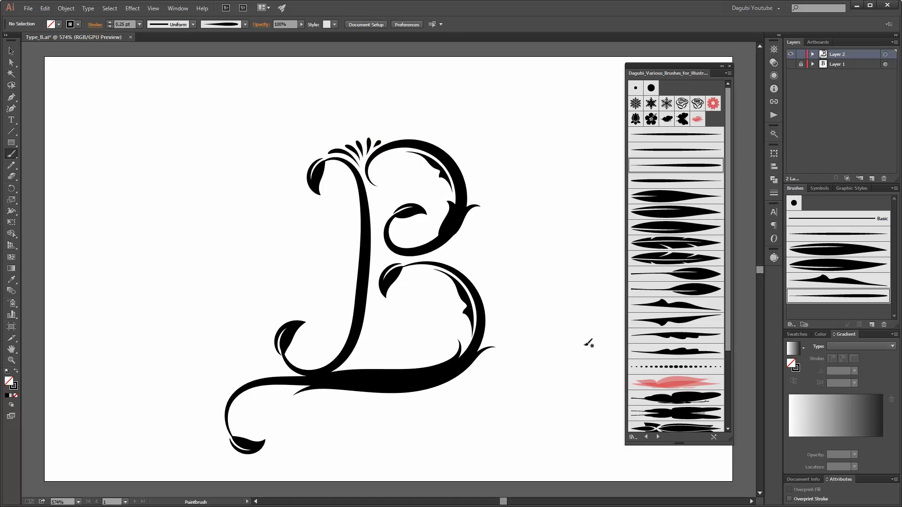
pyautogui.moveTo(288, 373)
pyautogui.mouseDown()
pyautogui.moveTo(265, 349)
pyautogui.moveTo(246, 359)
pyautogui.moveTo(217, 391)
pyautogui.moveTo(217, 419)
pyautogui.mouseUp()
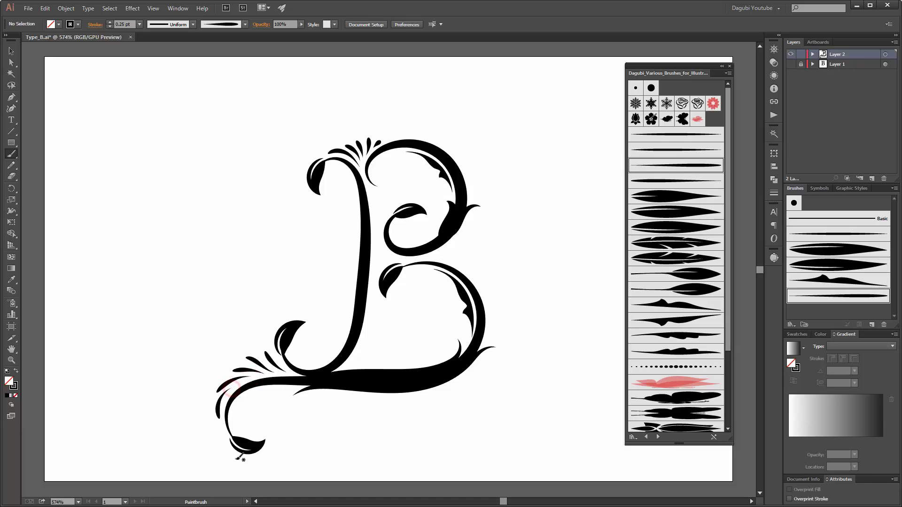
# Step: Paint a spiral curl inside the upper bowl and two small tapered strokes at the B's middle
pyautogui.click(685, 135)
pyautogui.click(139, 25)
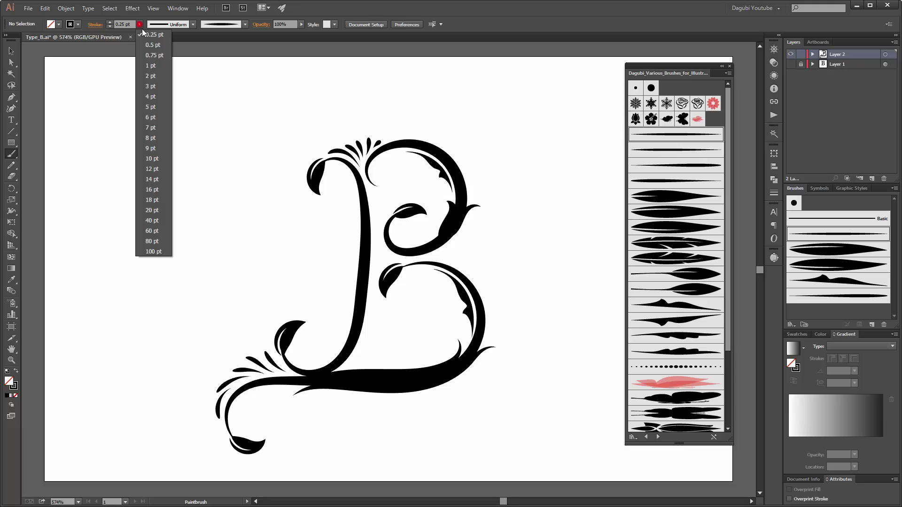
pyautogui.click(389, 175)
pyautogui.click(398, 265)
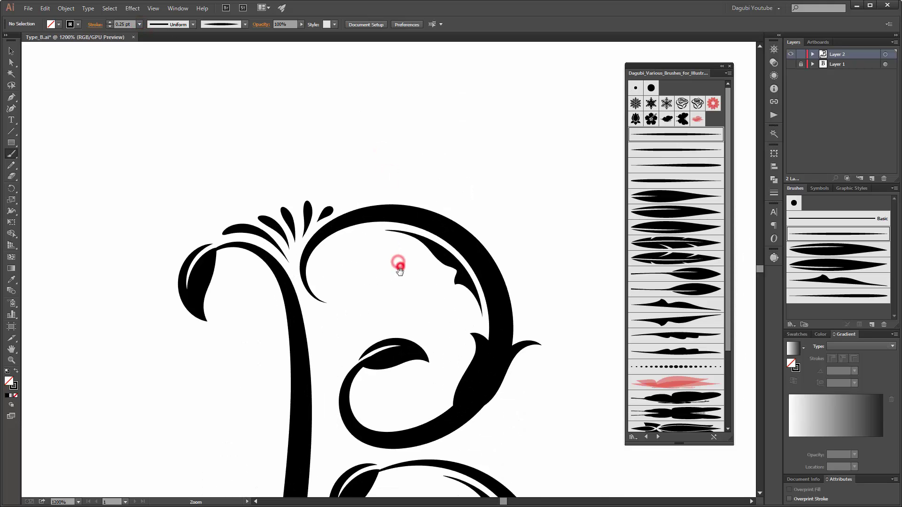
pyautogui.moveTo(399, 267); pyautogui.dragTo(449, 198)
pyautogui.moveTo(431, 364); pyautogui.dragTo(428, 332)
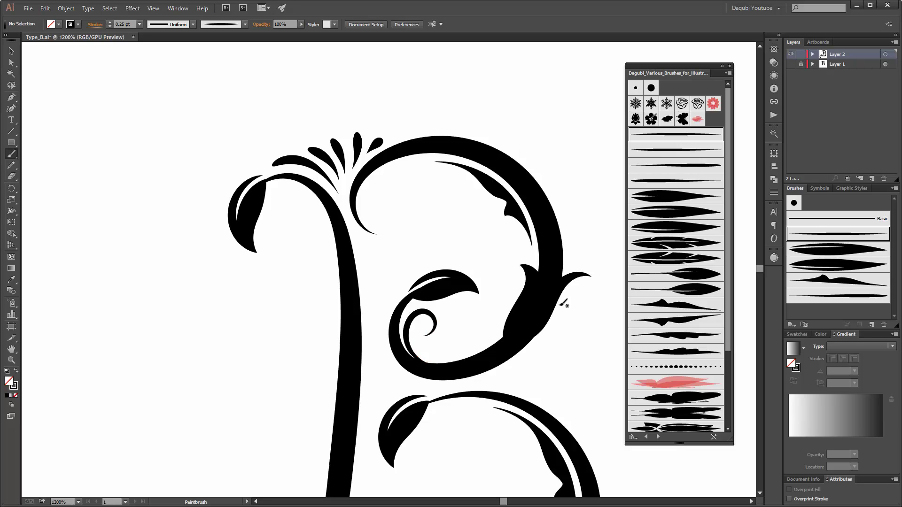
pyautogui.moveTo(561, 380); pyautogui.dragTo(532, 248)
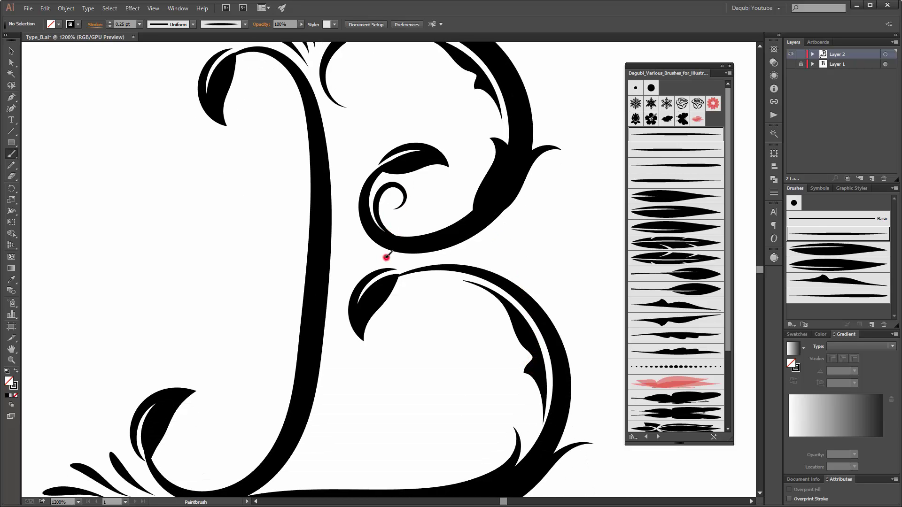
pyautogui.moveTo(386, 257); pyautogui.dragTo(349, 219)
pyautogui.moveTo(371, 263); pyautogui.dragTo(345, 246)
# Step: Paint a spiral curl in the lower bowl with tapered strokes and a sprig fanning up-right
pyautogui.moveTo(531, 383); pyautogui.dragTo(496, 298)
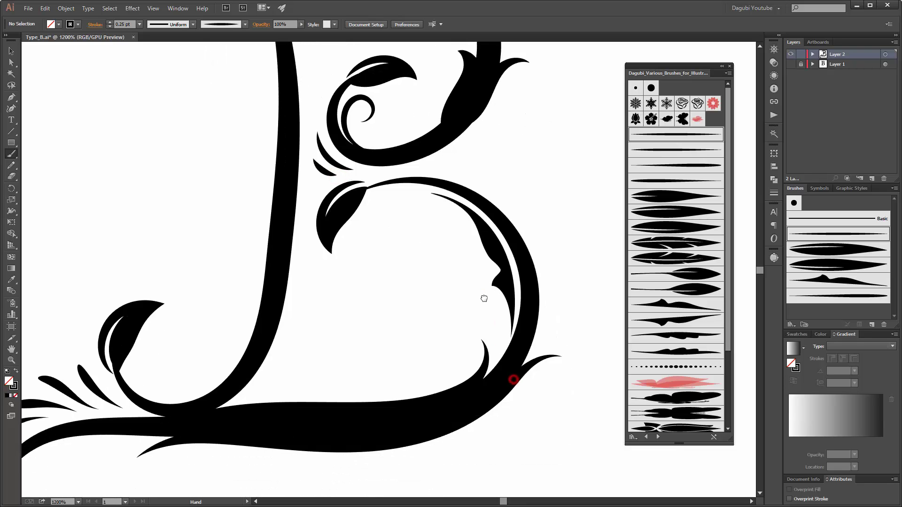
pyautogui.moveTo(492, 367)
pyautogui.mouseDown()
pyautogui.moveTo(473, 314)
pyautogui.moveTo(421, 331)
pyautogui.moveTo(453, 339)
pyautogui.mouseUp()
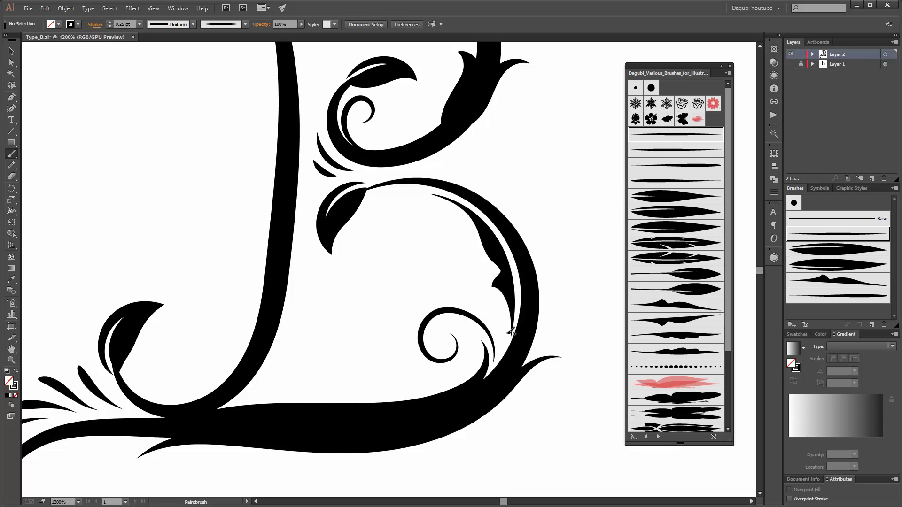
pyautogui.moveTo(501, 352); pyautogui.dragTo(463, 303)
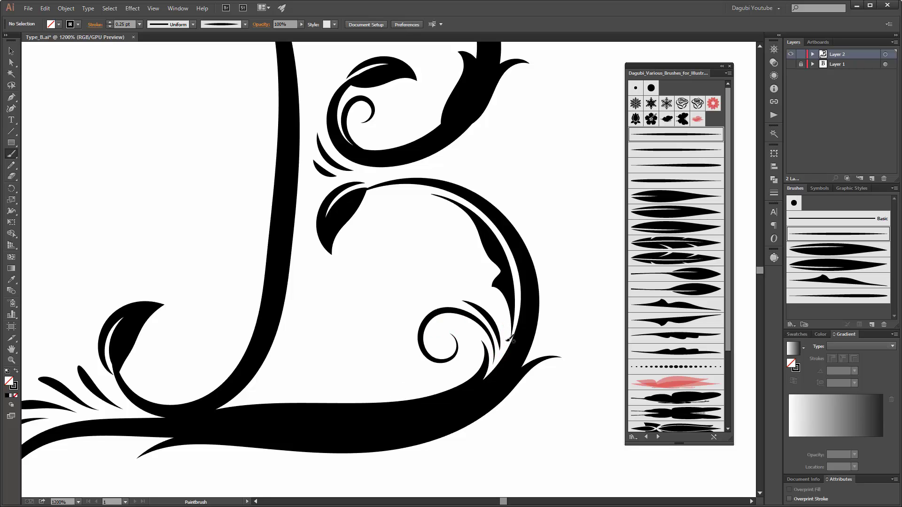
pyautogui.moveTo(511, 340); pyautogui.dragTo(492, 303)
pyautogui.click(700, 165)
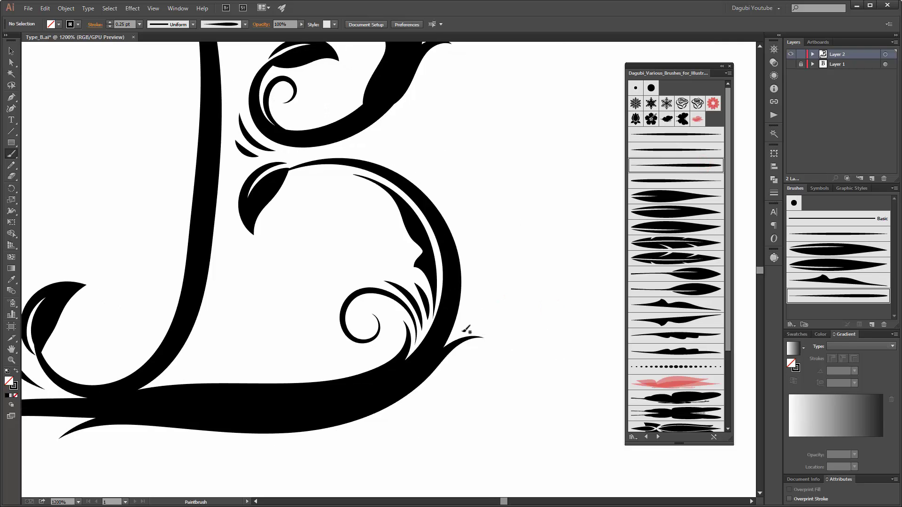
pyautogui.moveTo(455, 336)
pyautogui.mouseDown()
pyautogui.moveTo(500, 314)
pyautogui.moveTo(493, 260)
pyautogui.moveTo(472, 237)
pyautogui.mouseUp()
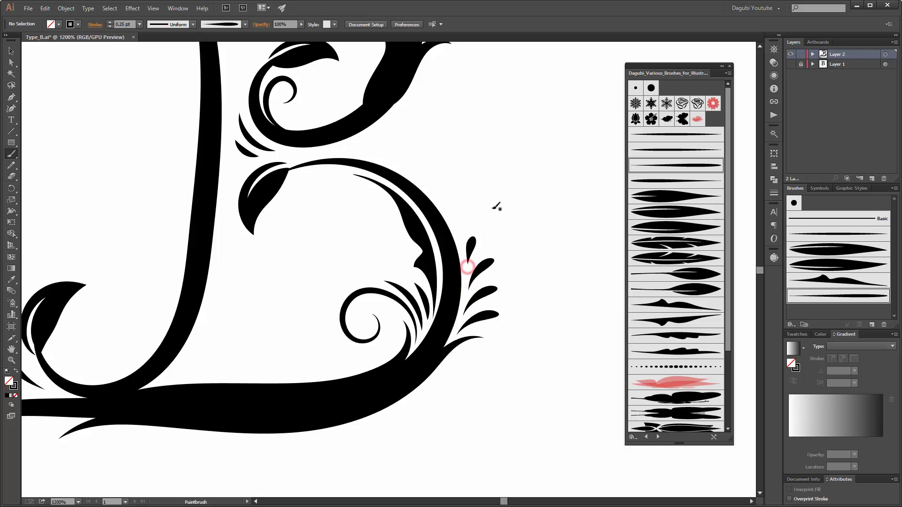
pyautogui.hotkey('ctrl', '0')
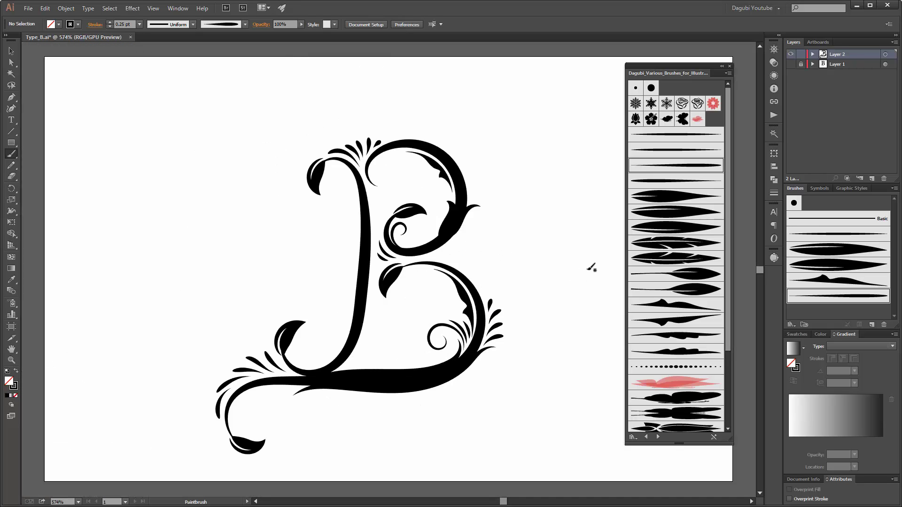
# Step: Paint a thin base stroke and several tapered stems forming a sprig inside the lower bowl
pyautogui.click(406, 338)
pyautogui.click(797, 227)
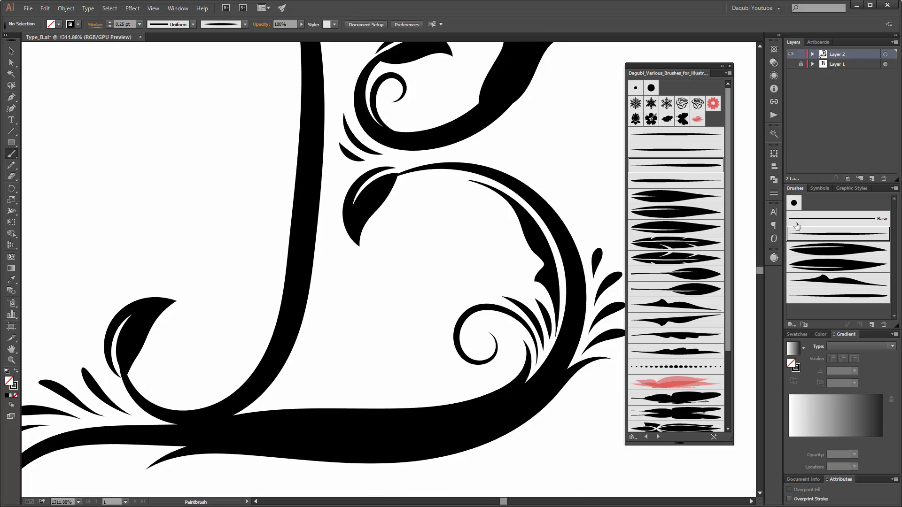
pyautogui.click(830, 234)
pyautogui.moveTo(286, 395); pyautogui.dragTo(332, 383)
pyautogui.moveTo(444, 343); pyautogui.dragTo(444, 344)
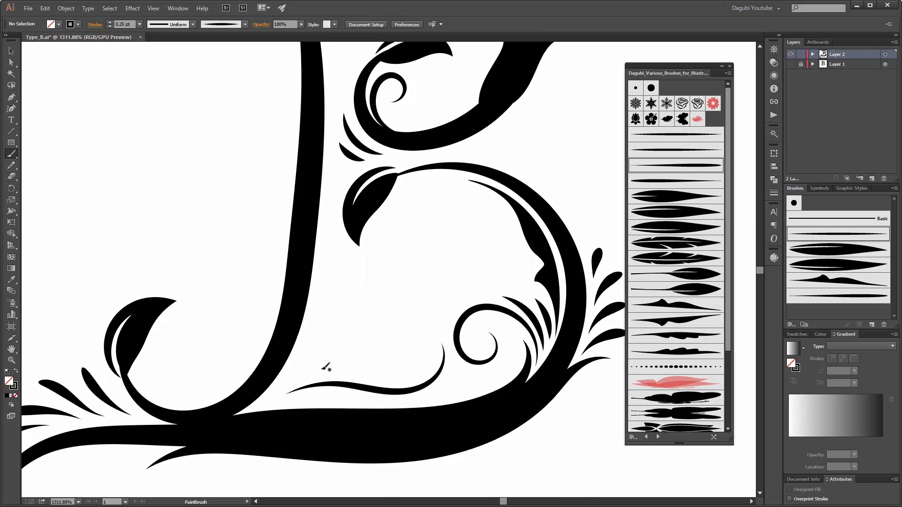
pyautogui.moveTo(286, 393); pyautogui.dragTo(336, 333)
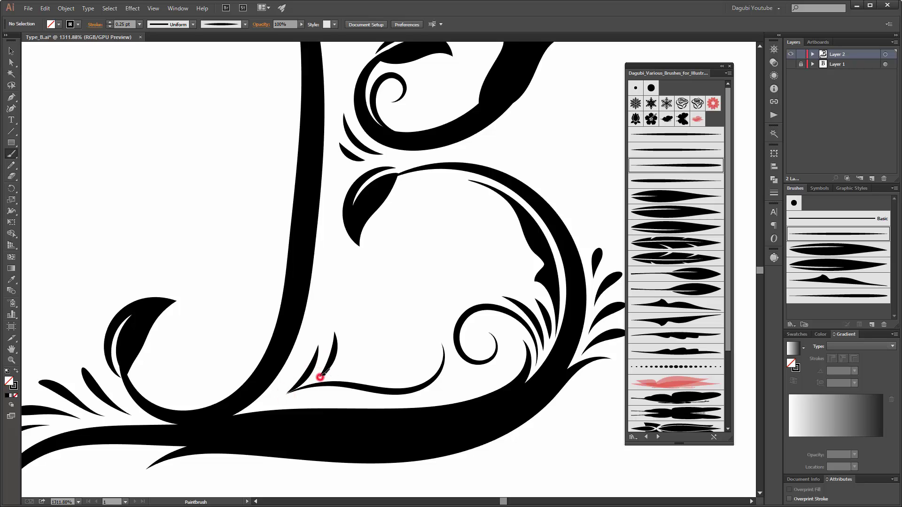
pyautogui.moveTo(356, 364)
pyautogui.mouseDown()
pyautogui.moveTo(371, 371)
pyautogui.moveTo(362, 324)
pyautogui.moveTo(378, 346)
pyautogui.moveTo(382, 325)
pyautogui.moveTo(384, 348)
pyautogui.moveTo(368, 345)
pyautogui.mouseUp()
# Step: Top the sprig with a leaf-cluster brush stroke and view the whole letter
pyautogui.click(699, 293)
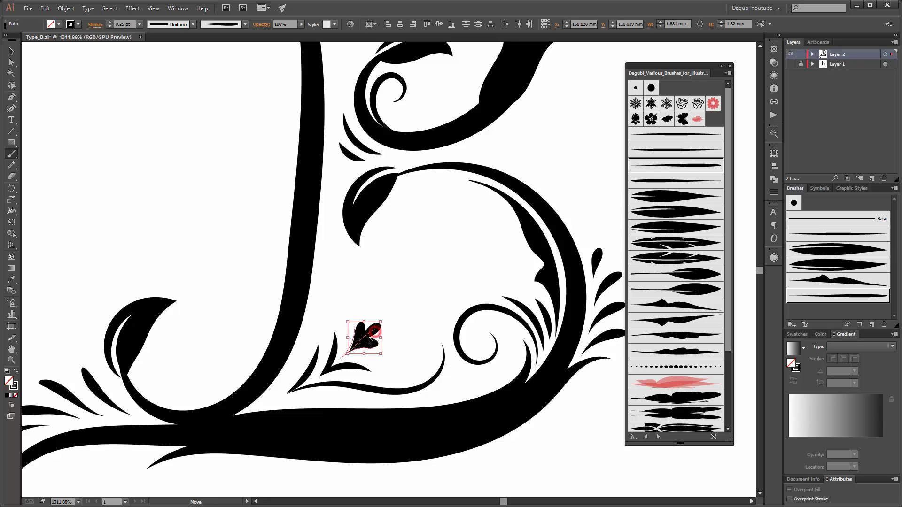
pyautogui.click(596, 435)
pyautogui.hotkey('ctrl', '0')
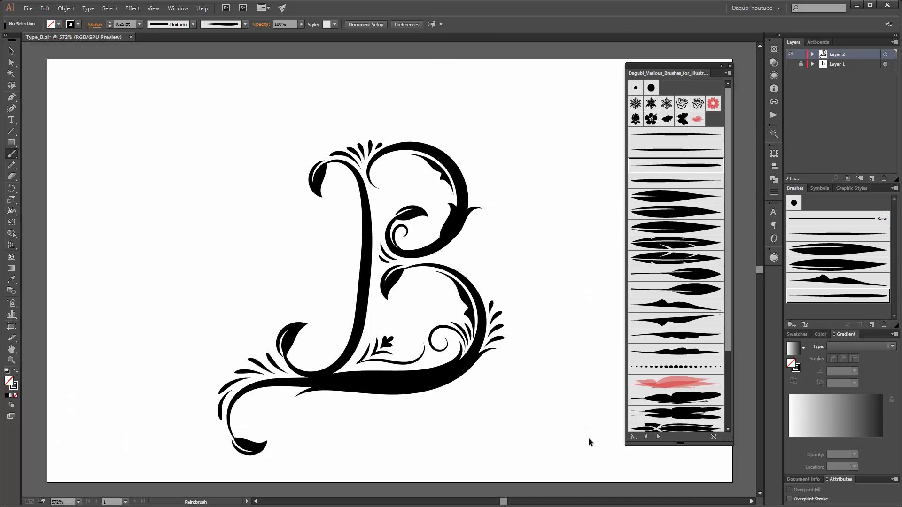
pyautogui.keyDown('ctrl'); pyautogui.click(341, 220); pyautogui.keyUp('ctrl')
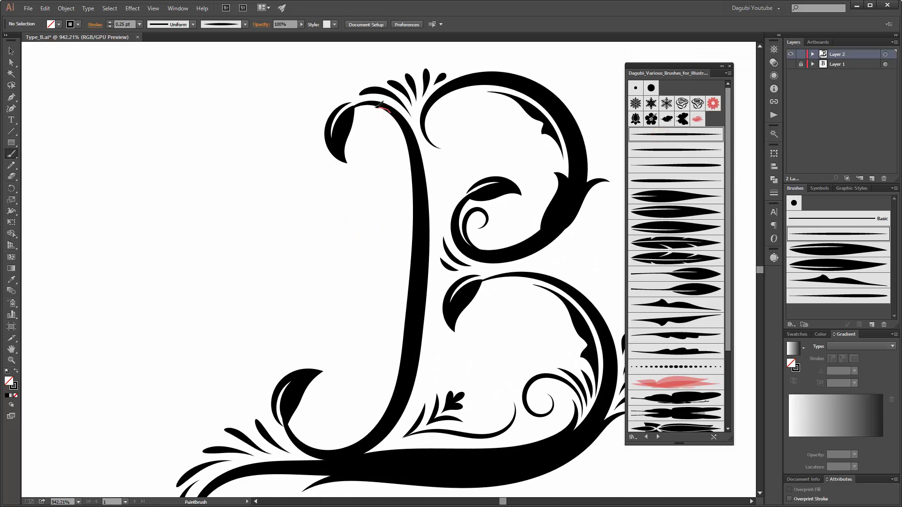
# Step: Paint thin curl strokes down the stem's left side, from a crescent at the top to curls at the base
pyautogui.moveTo(381, 106); pyautogui.dragTo(372, 126)
pyautogui.moveTo(367, 159); pyautogui.dragTo(379, 146)
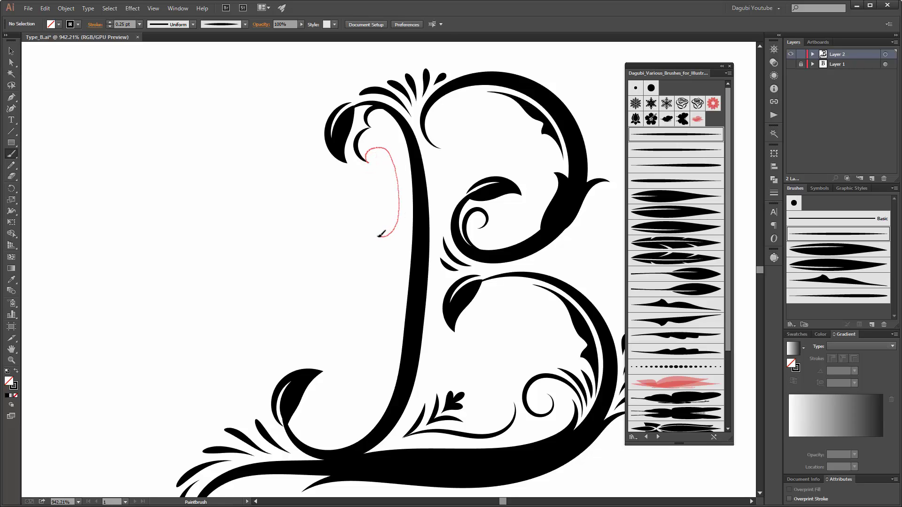
pyautogui.moveTo(378, 222)
pyautogui.mouseDown()
pyautogui.moveTo(355, 256)
pyautogui.moveTo(375, 286)
pyautogui.mouseUp()
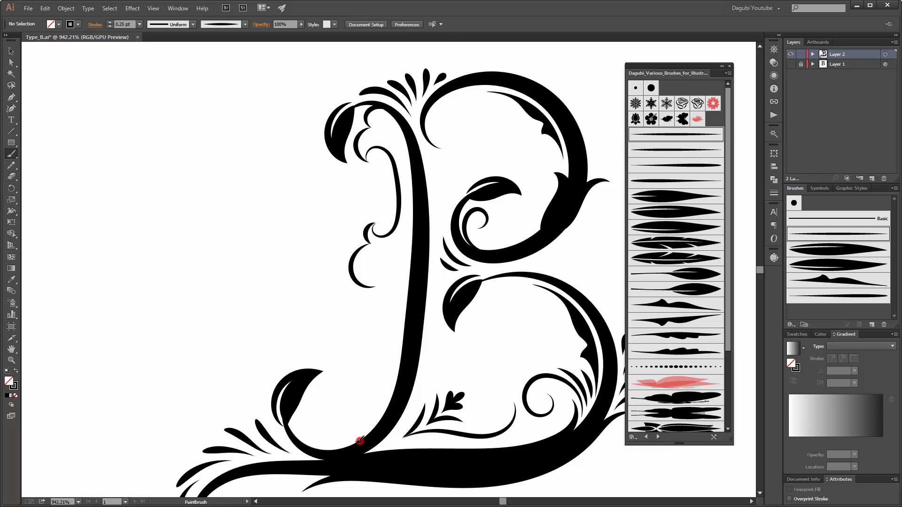
pyautogui.moveTo(359, 441); pyautogui.dragTo(339, 430)
pyautogui.moveTo(344, 392); pyautogui.dragTo(346, 398)
pyautogui.moveTo(375, 286); pyautogui.dragTo(372, 278)
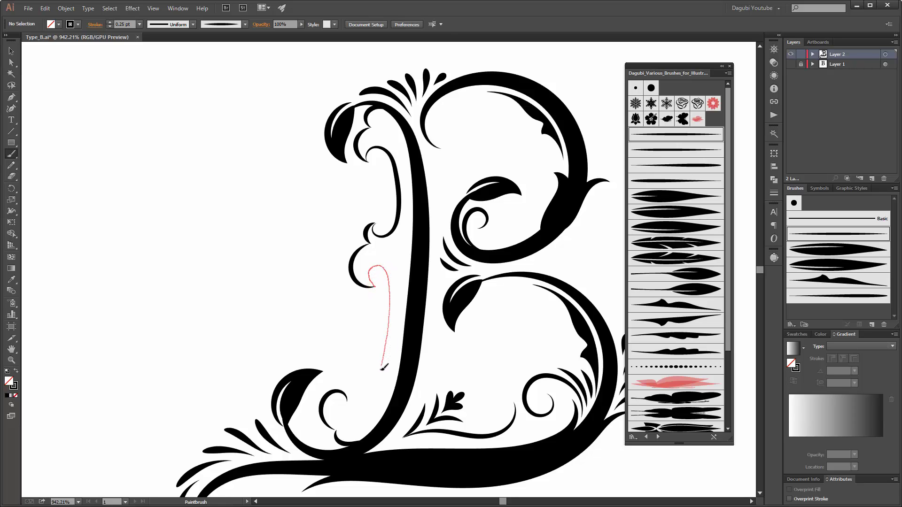
pyautogui.moveTo(344, 396); pyautogui.dragTo(345, 397)
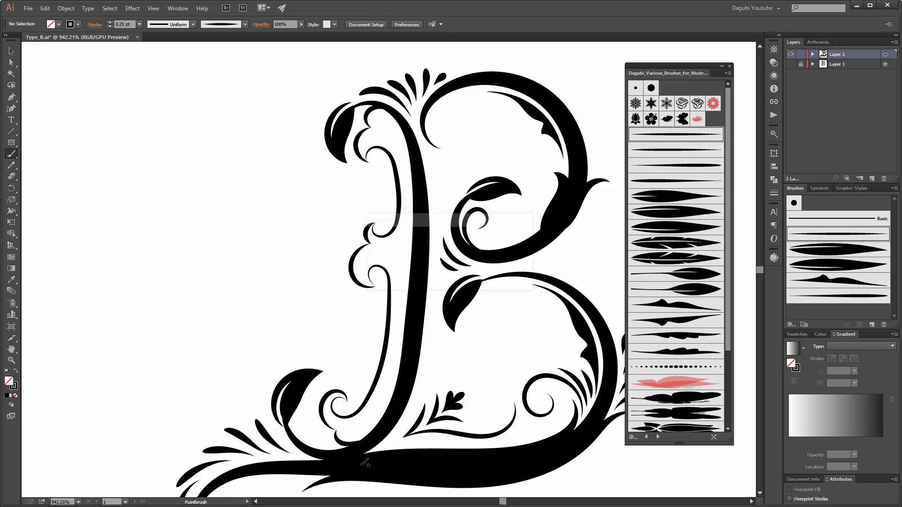
# Step: Save the document and zoom in on the stem's upper-left curls
pyautogui.hotkey('ctrl', '0')
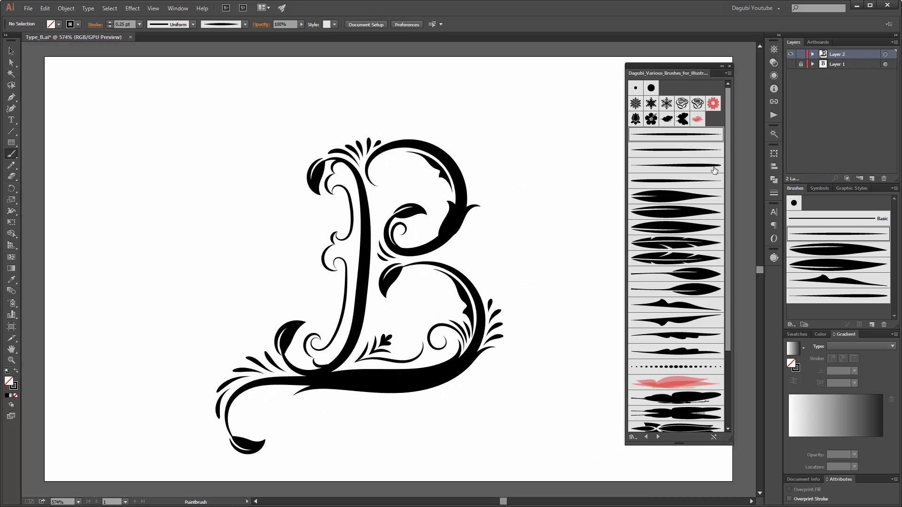
pyautogui.hotkey('ctrl', 's')
pyautogui.moveTo(358, 200); pyautogui.dragTo(328, 267)
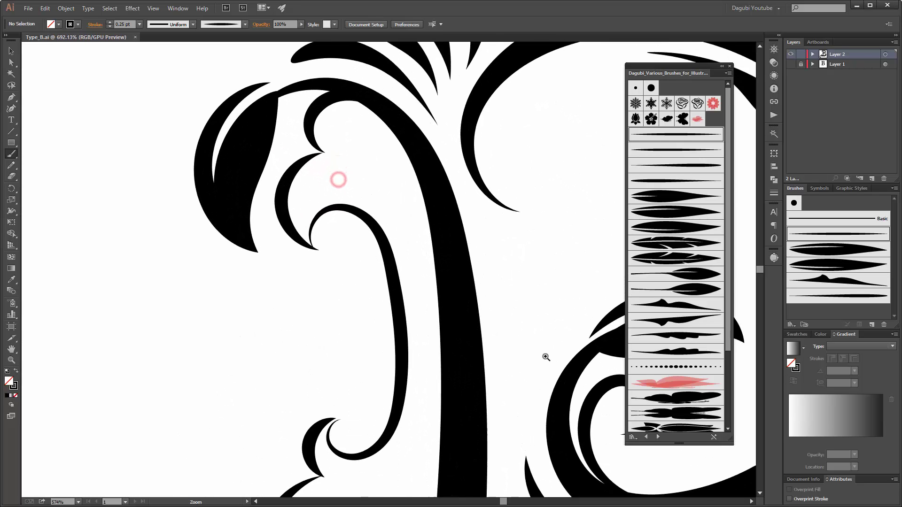
# Step: Turn on Smart Guides and snap the crescent's top anchor onto the neighbouring curl
pyautogui.keyDown('ctrl'); pyautogui.click(326, 266); pyautogui.keyUp('ctrl')
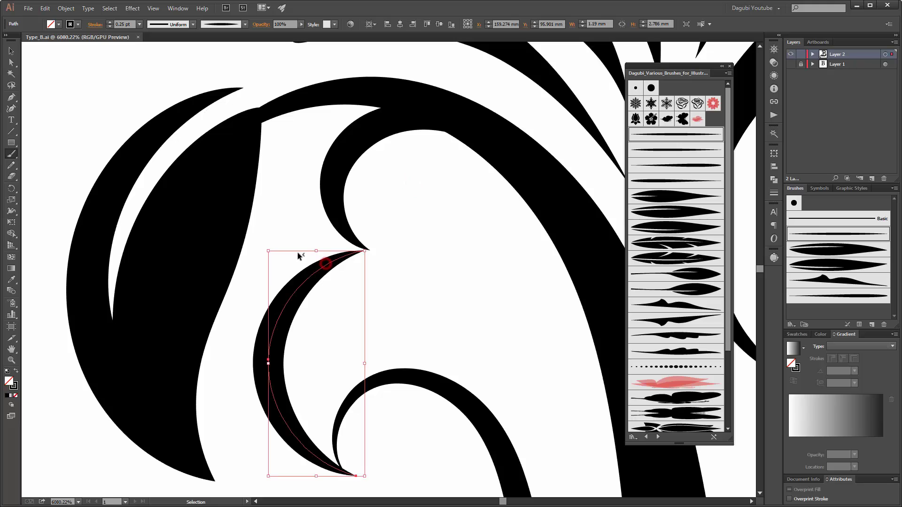
pyautogui.click(12, 65)
pyautogui.click(365, 252)
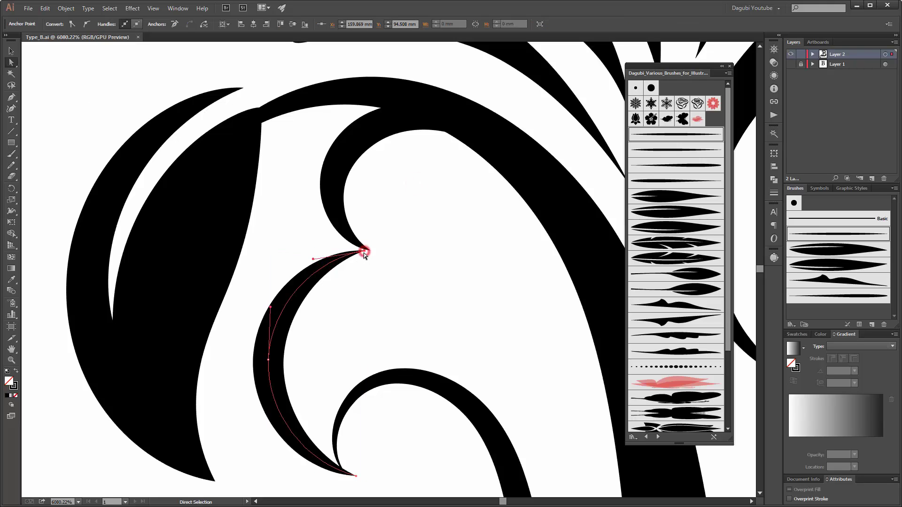
pyautogui.click(153, 7)
pyautogui.click(171, 307)
pyautogui.moveTo(365, 255); pyautogui.dragTo(370, 250)
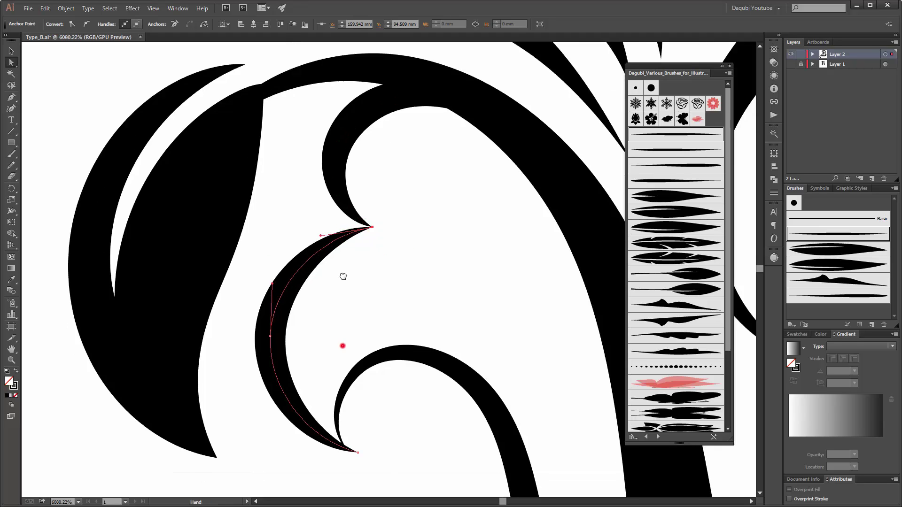
# Step: Snap the remaining crescent end and tip anchors onto neighbouring curves along the stem
pyautogui.scroll(-5, 343, 272)
pyautogui.moveTo(348, 362); pyautogui.dragTo(356, 366)
pyautogui.moveTo(411, 388)
pyautogui.mouseDown()
pyautogui.moveTo(417, 415)
pyautogui.moveTo(359, 403)
pyautogui.moveTo(405, 201)
pyautogui.mouseUp()
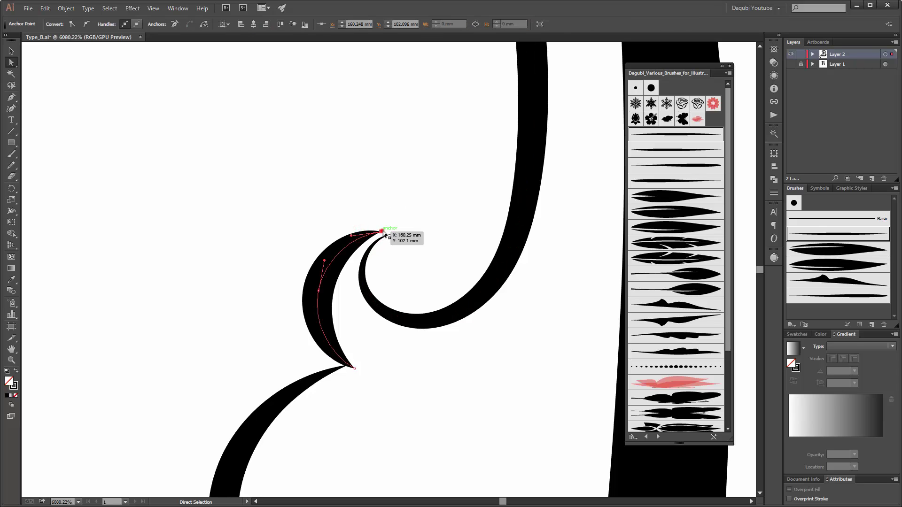
pyautogui.moveTo(381, 230); pyautogui.dragTo(392, 233)
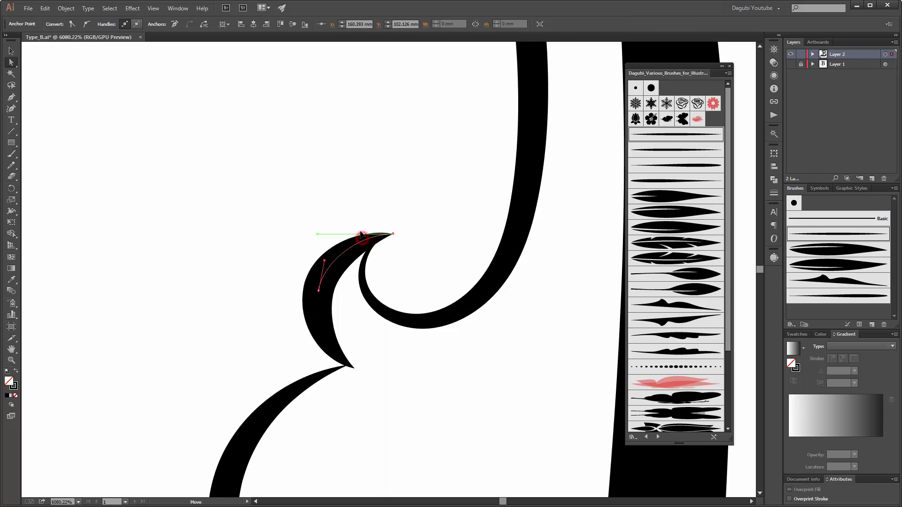
pyautogui.moveTo(394, 457); pyautogui.dragTo(416, 363)
pyautogui.click(377, 274)
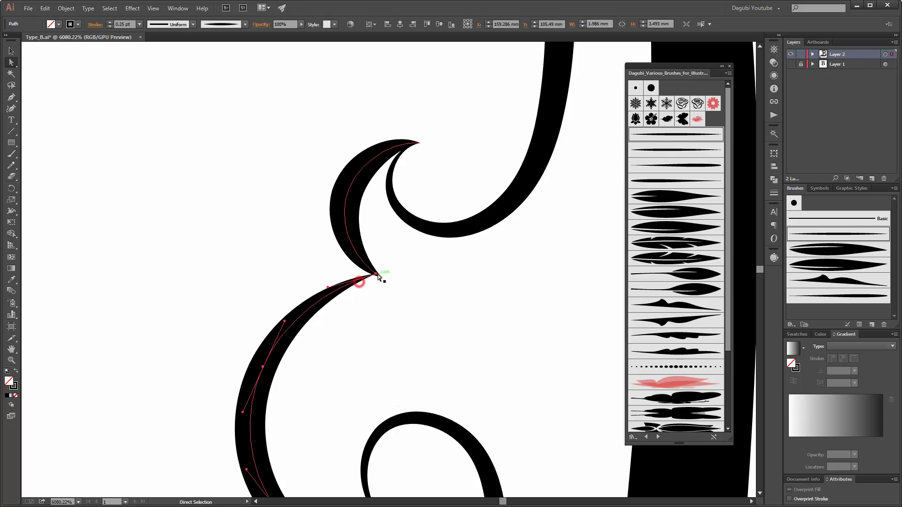
pyautogui.moveTo(377, 274); pyautogui.dragTo(364, 485)
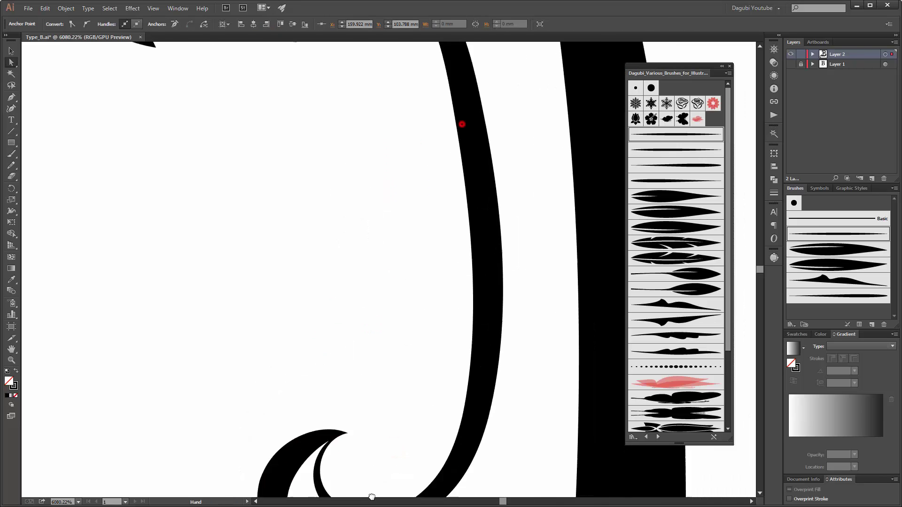
pyautogui.moveTo(348, 253); pyautogui.dragTo(398, 223)
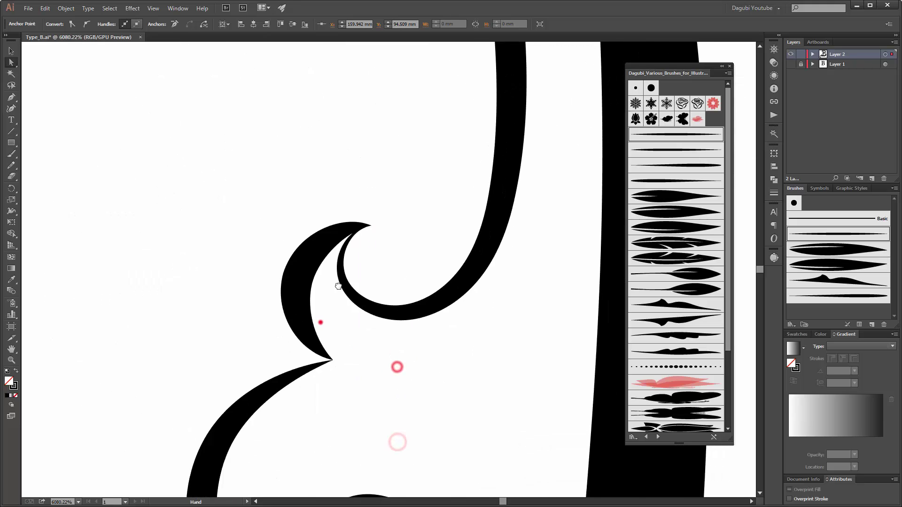
pyautogui.moveTo(418, 486)
pyautogui.mouseDown()
pyautogui.moveTo(386, 320)
pyautogui.moveTo(400, 329)
pyautogui.mouseUp()
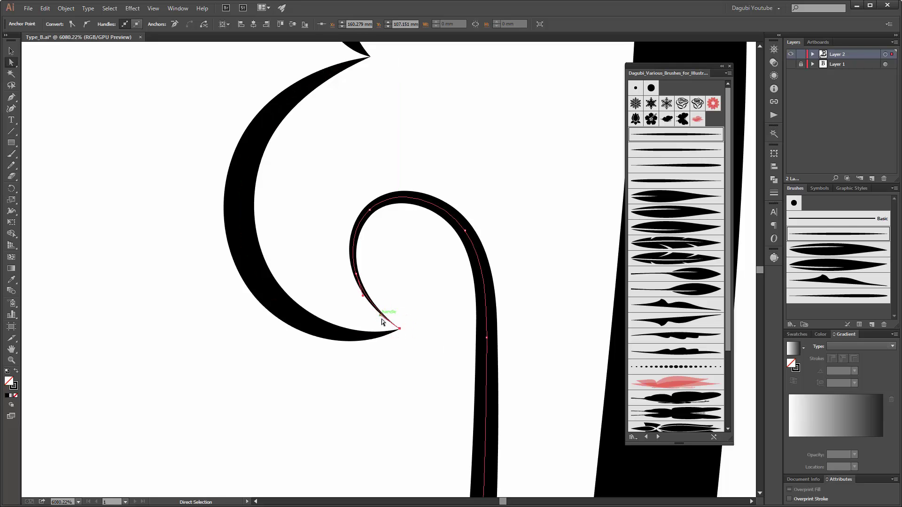
# Step: Move the spiral's end anchor so it joins its neighbouring stroke
pyautogui.scroll(-5, 383, 322)
pyautogui.scroll(-5, 393, 262)
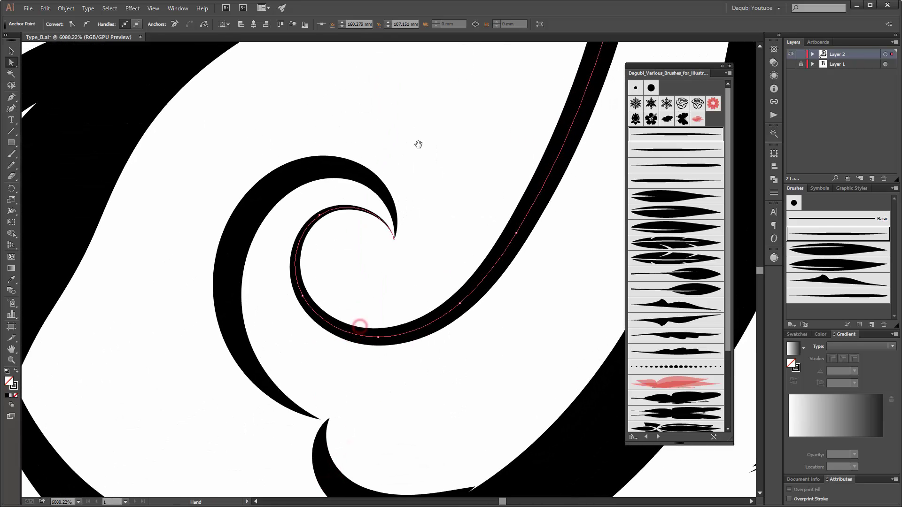
pyautogui.click(394, 239)
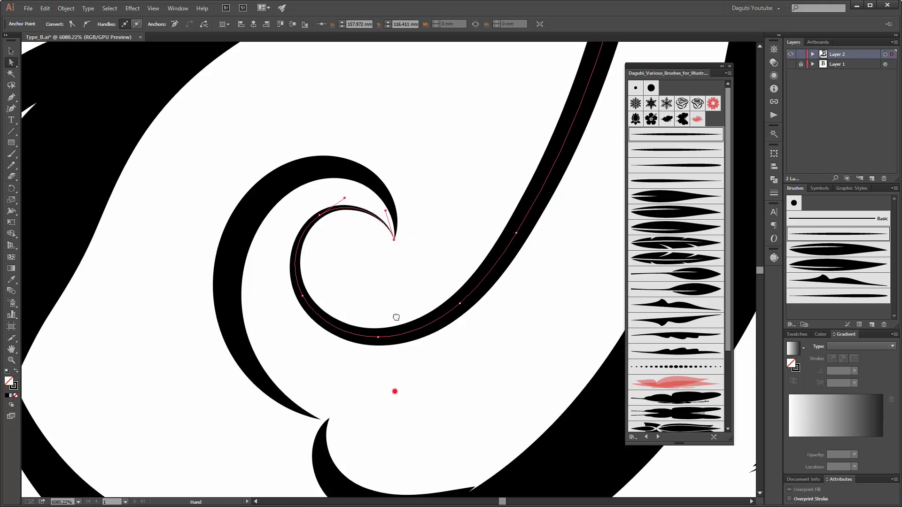
pyautogui.moveTo(396, 317); pyautogui.dragTo(401, 214)
pyautogui.moveTo(325, 315); pyautogui.dragTo(333, 314)
pyautogui.click(469, 384)
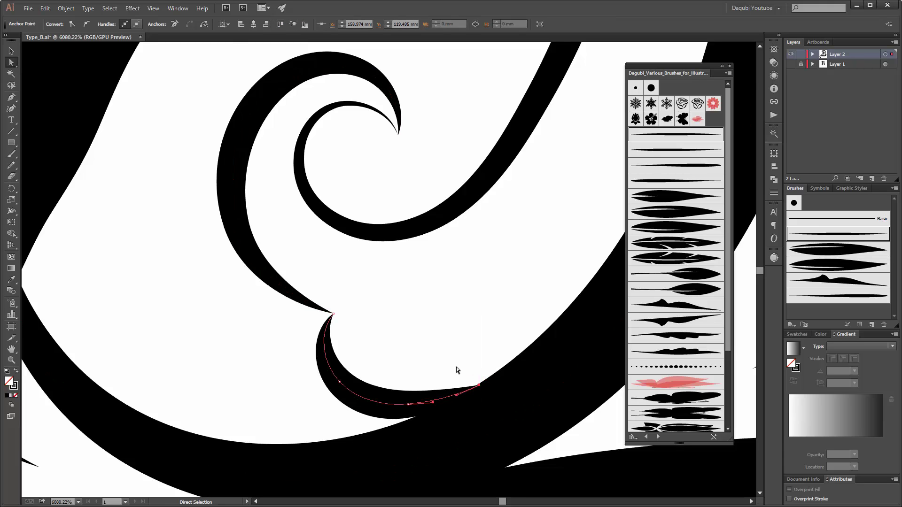
# Step: Rotate the bird-head leaf slightly clockwise and nudge it right and down with Free Transform
pyautogui.scroll(-1, 455, 367)
pyautogui.scroll(-1, 456, 368)
pyautogui.click(317, 233)
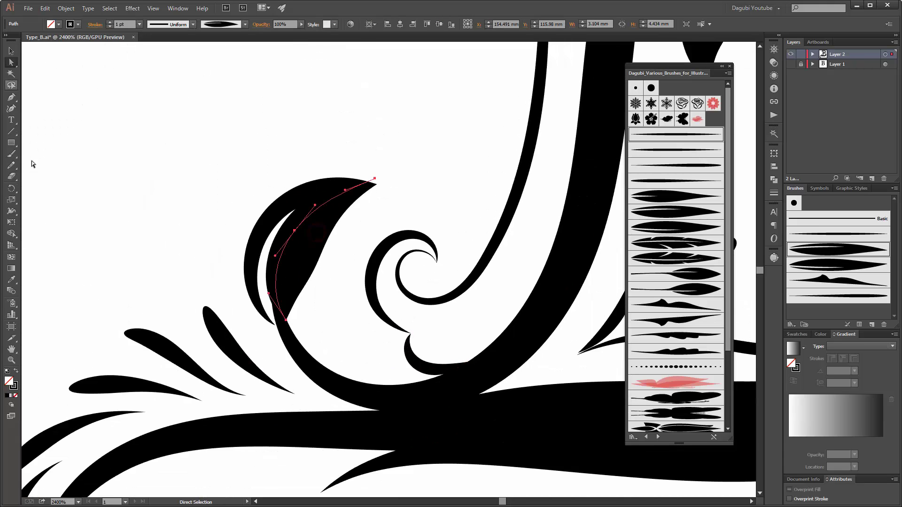
pyautogui.press('e')
pyautogui.moveTo(382, 178); pyautogui.dragTo(386, 185)
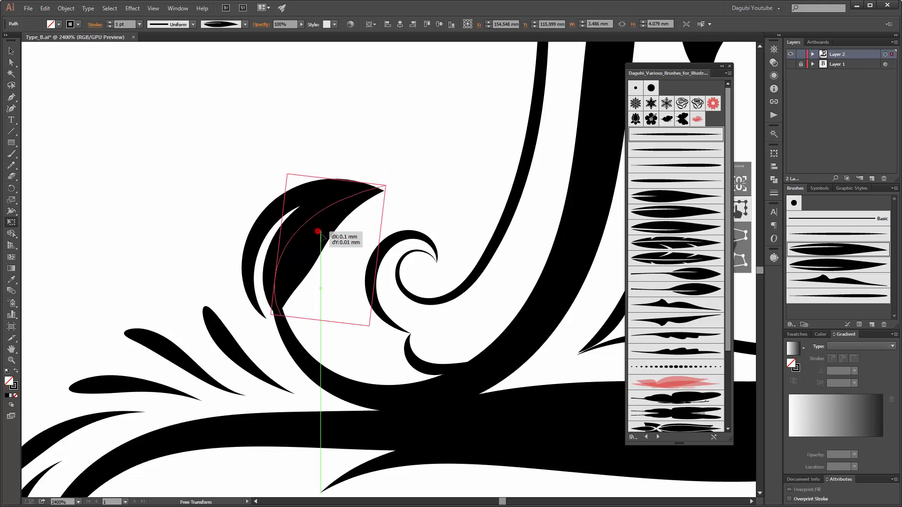
pyautogui.moveTo(321, 233); pyautogui.dragTo(323, 235)
pyautogui.click(212, 207)
# Step: Move the sprig leaf's tip to meet the stem and nudge another leaf path into place
pyautogui.scroll(-2, 511, 276)
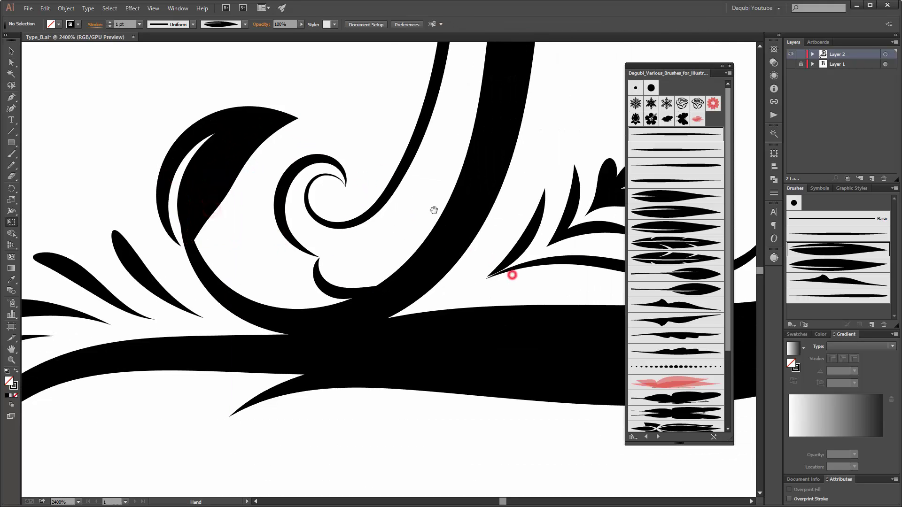
pyautogui.hscroll(3, 529, 227)
pyautogui.scroll(1, 350, 306)
pyautogui.press('a')
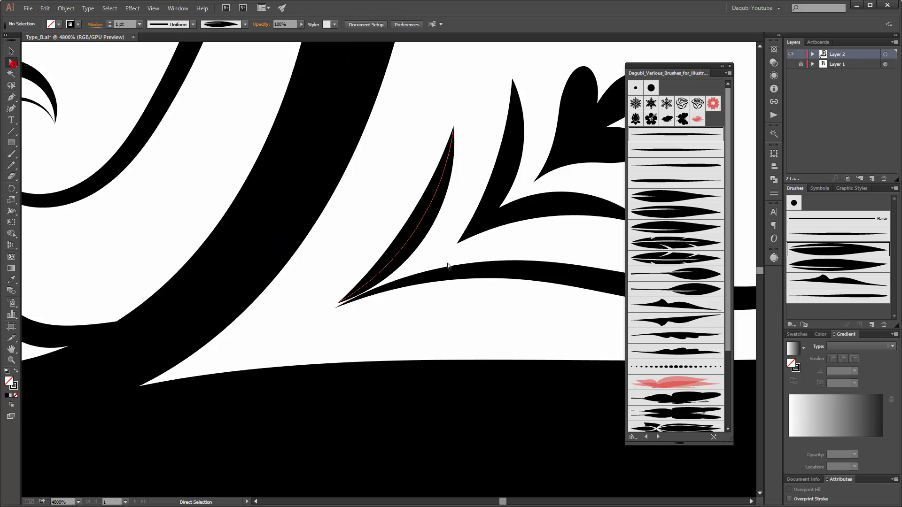
pyautogui.click(338, 303)
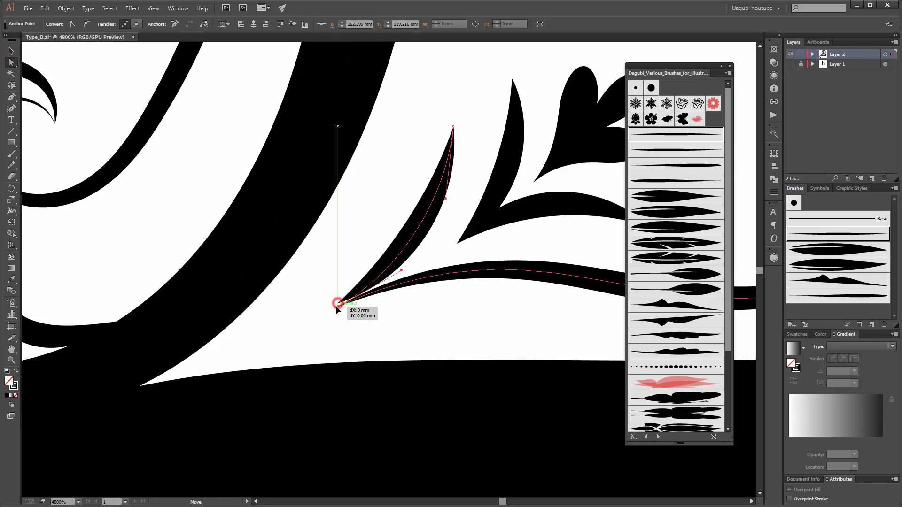
pyautogui.moveTo(338, 303); pyautogui.dragTo(335, 309)
pyautogui.moveTo(620, 311); pyautogui.dragTo(489, 333)
pyautogui.moveTo(492, 280)
pyautogui.mouseDown()
pyautogui.moveTo(280, 288)
pyautogui.moveTo(396, 228)
pyautogui.moveTo(442, 240)
pyautogui.moveTo(183, 191)
pyautogui.moveTo(231, 266)
pyautogui.moveTo(281, 195)
pyautogui.mouseUp()
pyautogui.click(253, 342)
pyautogui.moveTo(261, 370)
pyautogui.mouseDown()
pyautogui.moveTo(378, 343)
pyautogui.moveTo(232, 401)
pyautogui.moveTo(328, 433)
pyautogui.moveTo(103, 270)
pyautogui.moveTo(396, 311)
pyautogui.moveTo(280, 268)
pyautogui.moveTo(413, 243)
pyautogui.mouseUp()
pyautogui.hotkey('ctrl', '0')
# Step: Select the B's thin inner curl paths and expand their appearance into outlines
pyautogui.click(544, 255)
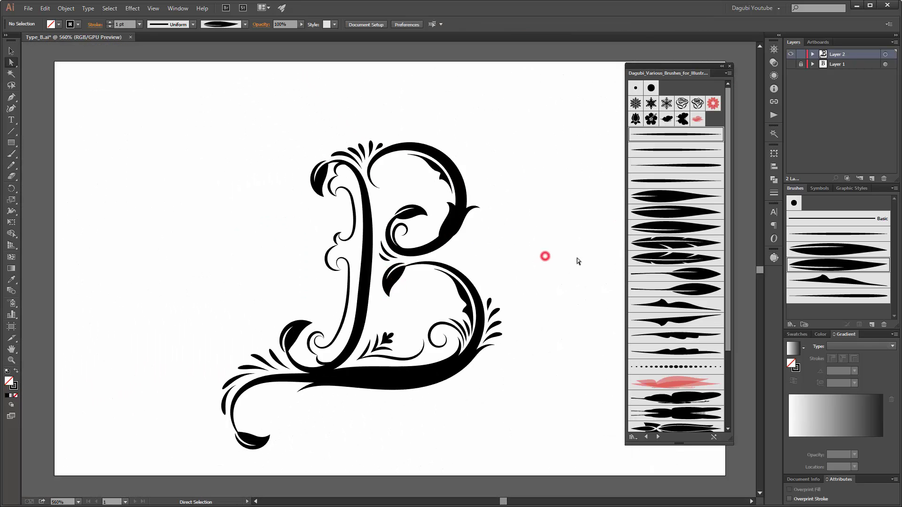
pyautogui.moveTo(362, 249); pyautogui.dragTo(438, 285)
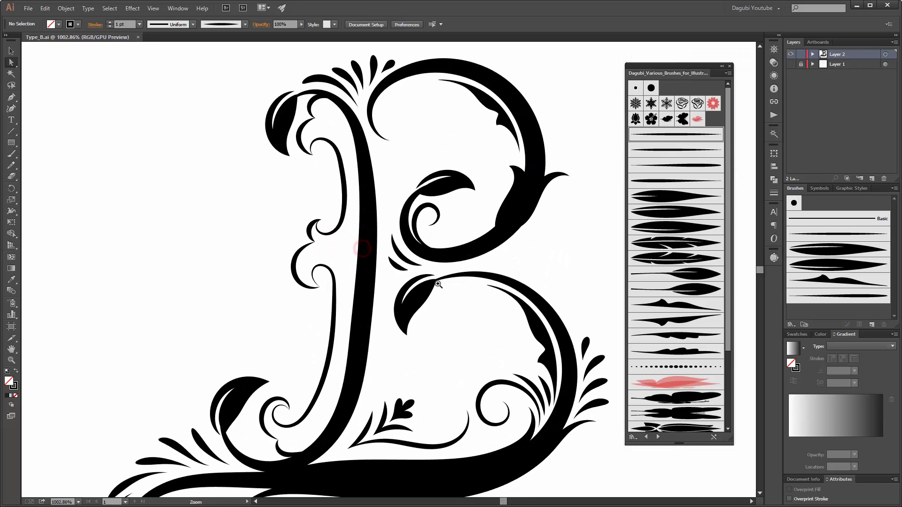
pyautogui.click(11, 50)
pyautogui.click(313, 103)
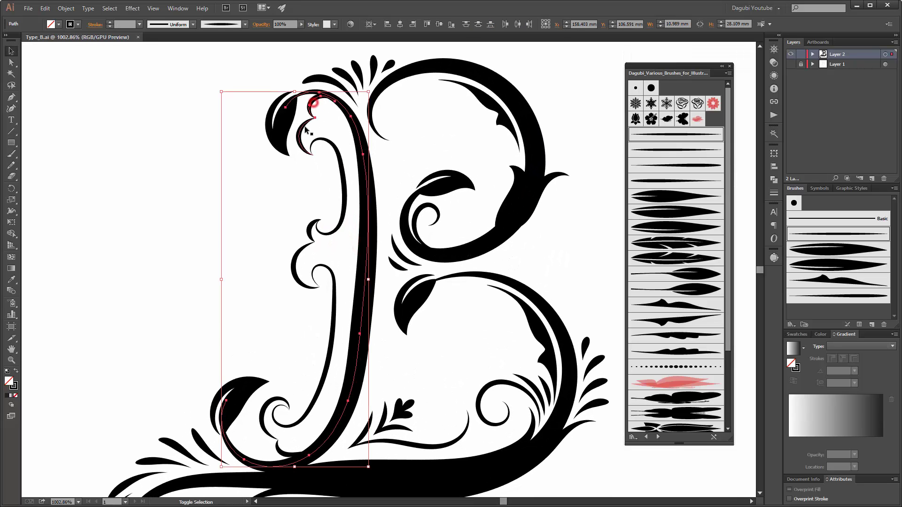
pyautogui.keyDown('shift'); pyautogui.click(334, 149); pyautogui.keyUp('shift')
pyautogui.keyDown('shift'); pyautogui.click(311, 227); pyautogui.keyUp('shift')
pyautogui.keyDown('shift'); pyautogui.click(336, 297); pyautogui.keyUp('shift')
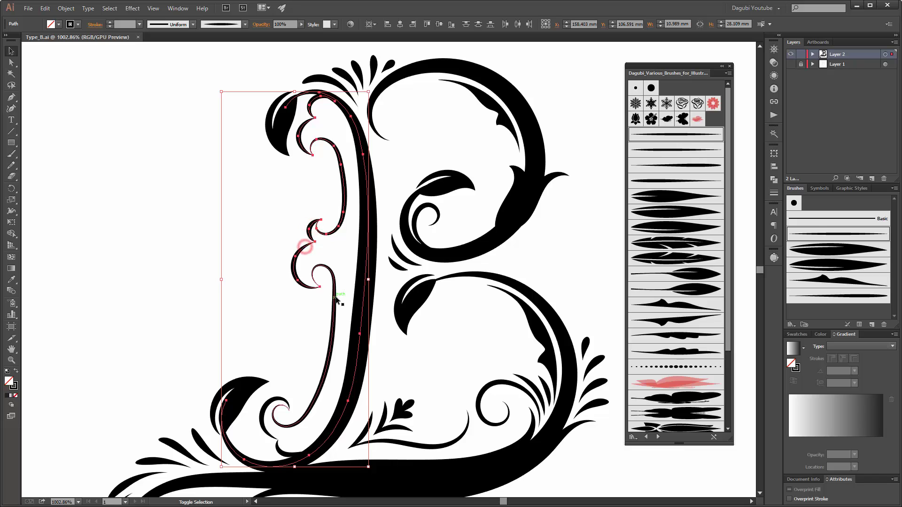
pyautogui.keyDown('shift'); pyautogui.click(273, 404); pyautogui.keyUp('shift')
pyautogui.click(66, 8)
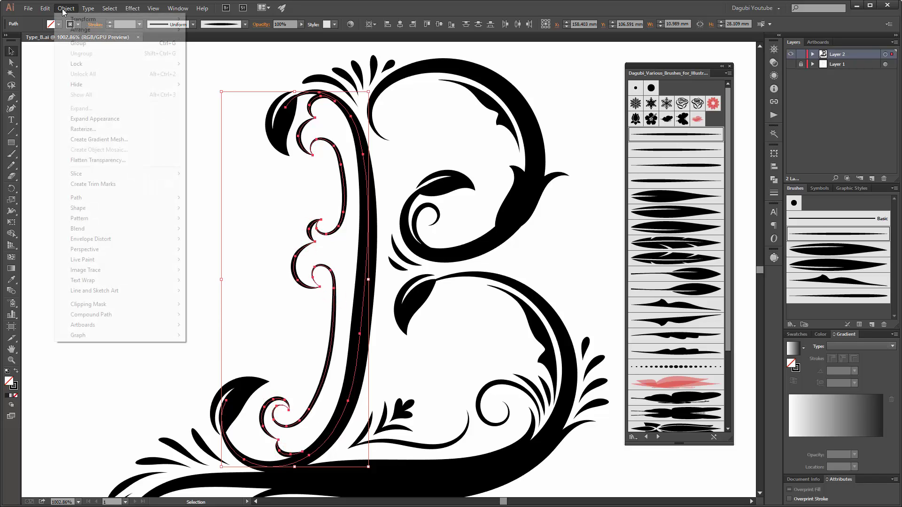
pyautogui.click(91, 119)
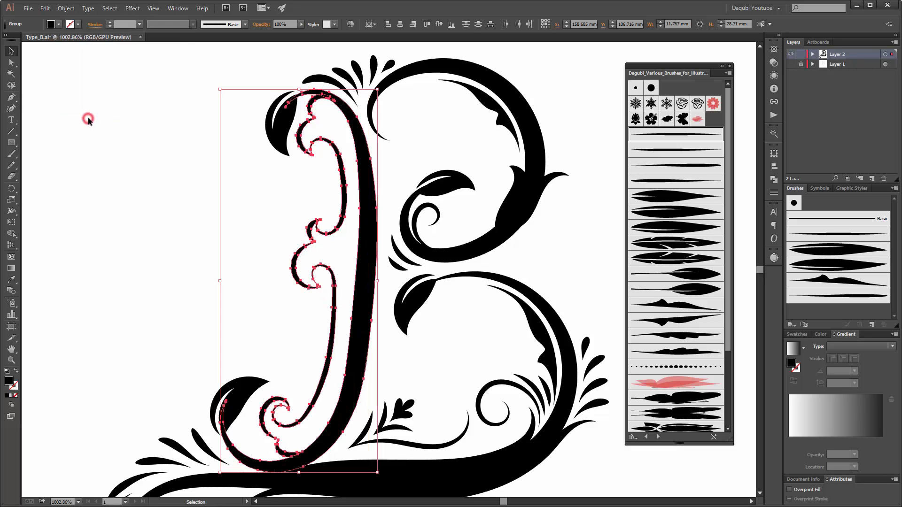
# Step: Make a Live Paint group, fill the gap between curls and stem black, then release it
pyautogui.click(66, 8)
pyautogui.click(228, 260)
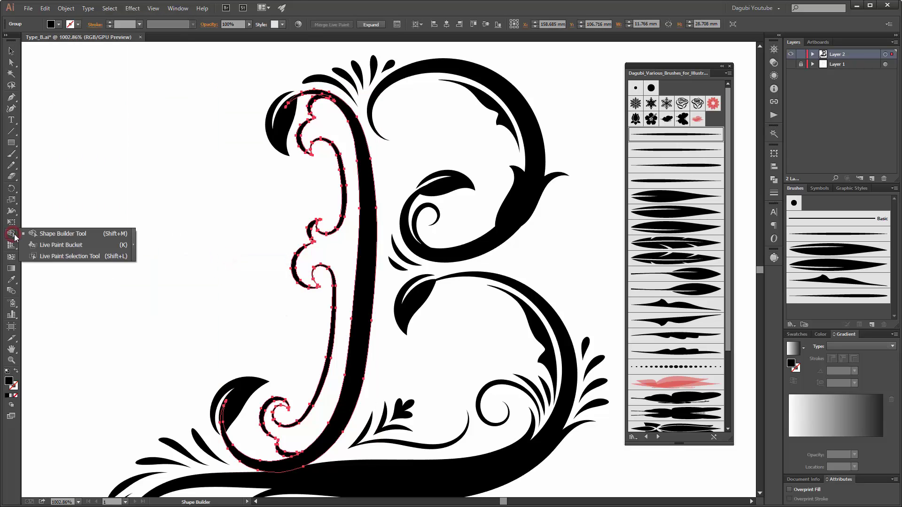
pyautogui.moveTo(13, 237); pyautogui.dragTo(47, 245)
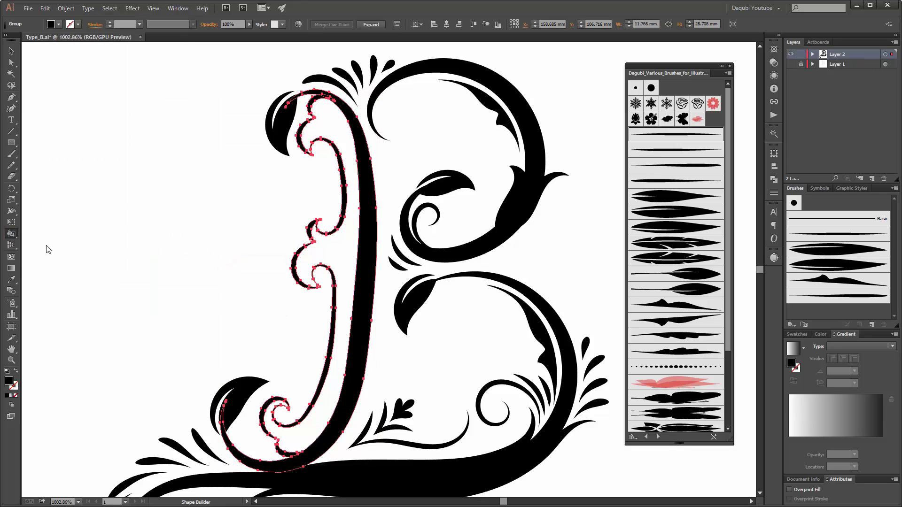
pyautogui.click(348, 263)
pyautogui.click(65, 8)
pyautogui.moveTo(82, 260)
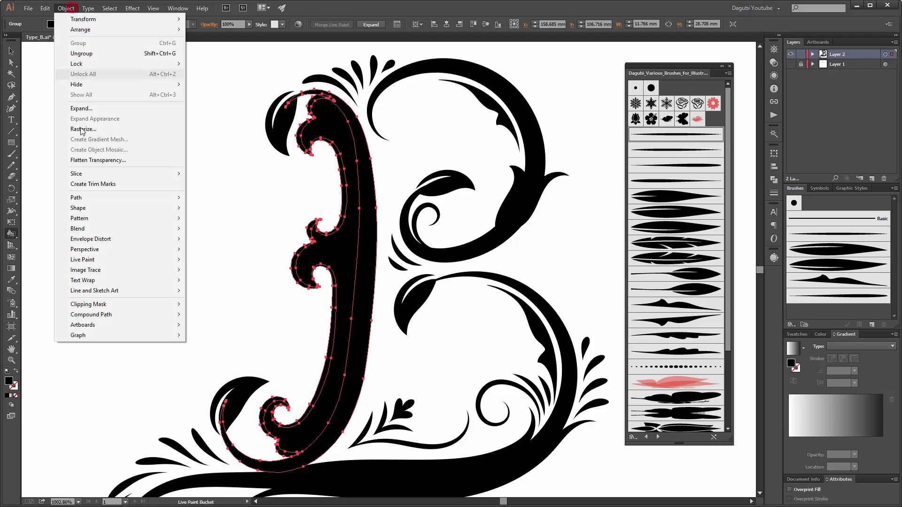
pyautogui.click(207, 281)
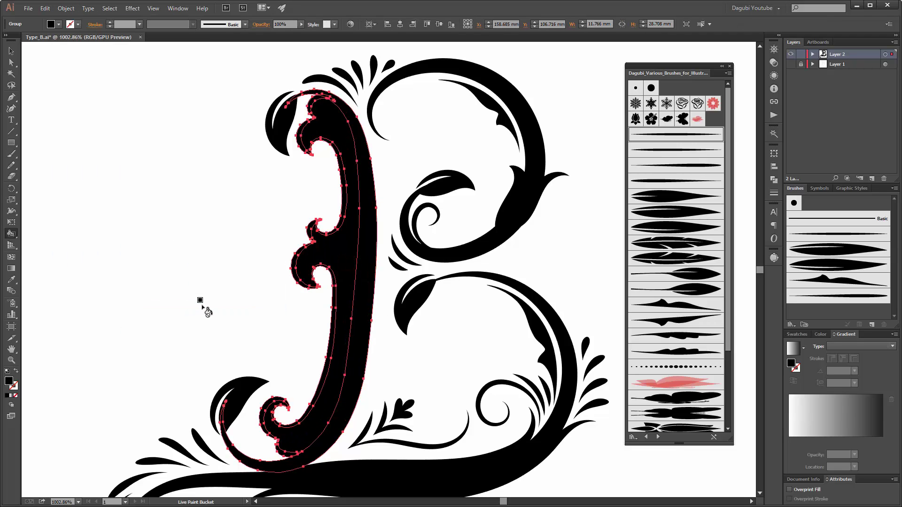
pyautogui.hotkey('ctrl', '0')
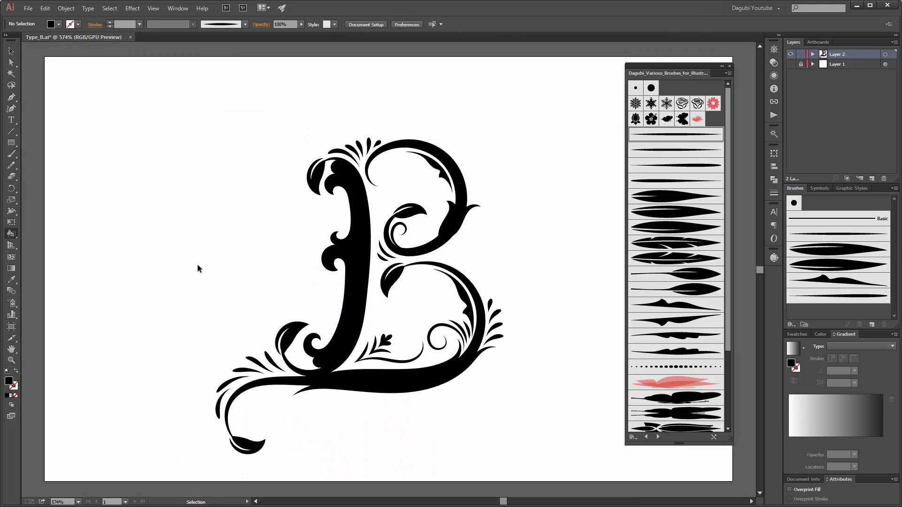
# Step: Move an anchor on the stem's right edge slightly down to reshape it
pyautogui.click(12, 62)
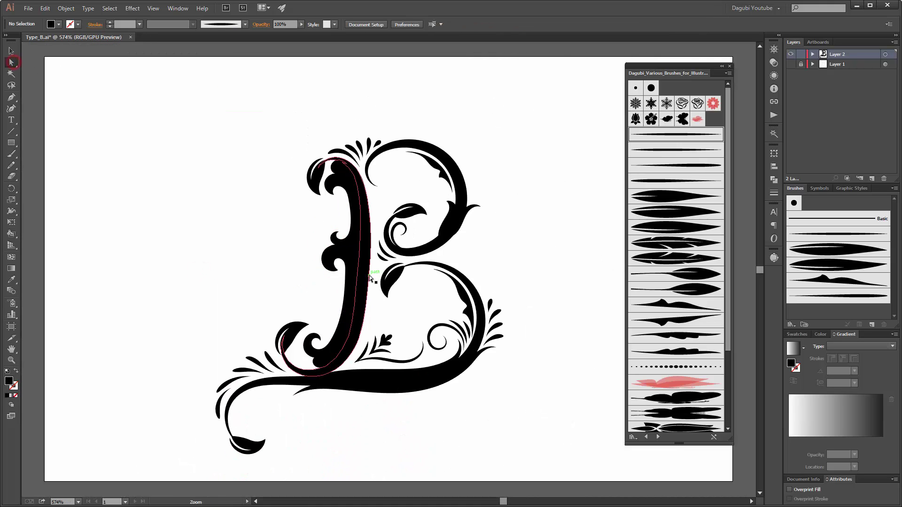
pyautogui.scroll(3, 369, 275)
pyautogui.click(388, 256)
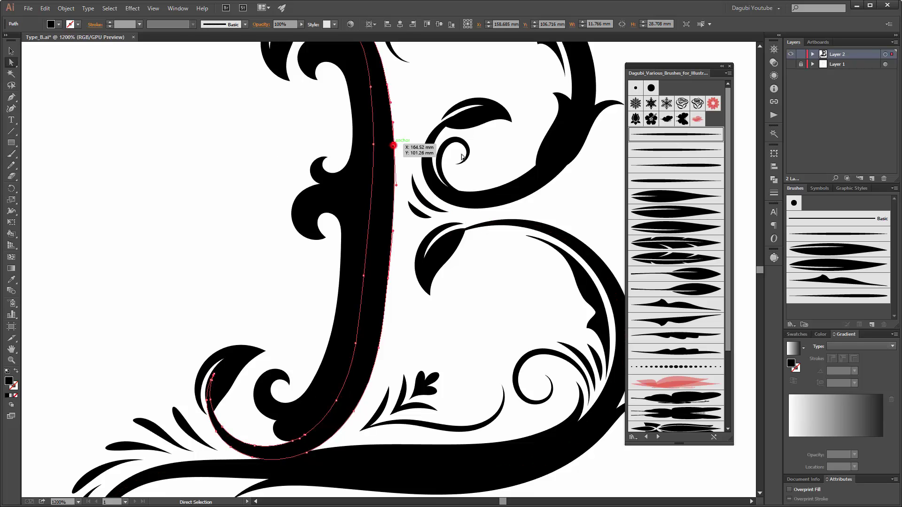
pyautogui.click(394, 143)
pyautogui.moveTo(395, 143); pyautogui.dragTo(396, 147)
# Step: Redraw the stem's right edge with two Paintbrush strokes
pyautogui.moveTo(340, 126); pyautogui.dragTo(288, 206)
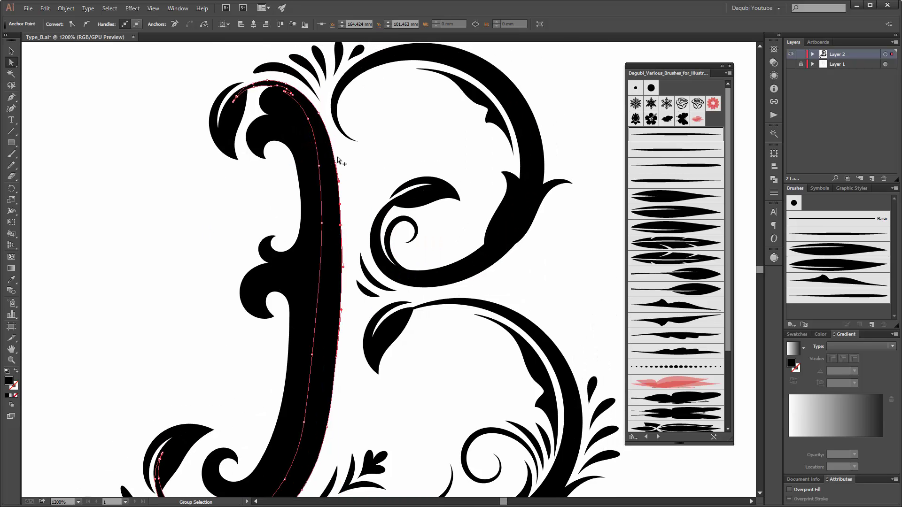
pyautogui.click(11, 154)
pyautogui.moveTo(335, 162); pyautogui.dragTo(342, 310)
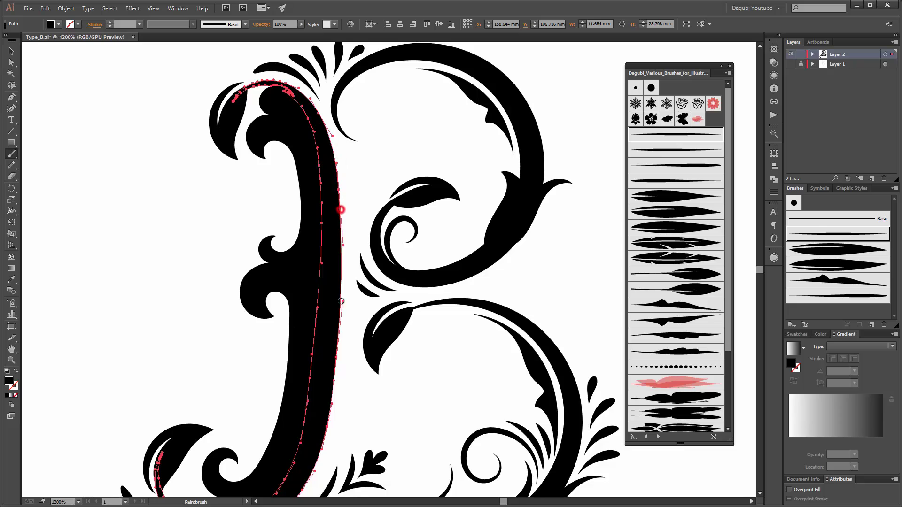
pyautogui.moveTo(337, 395); pyautogui.dragTo(329, 430)
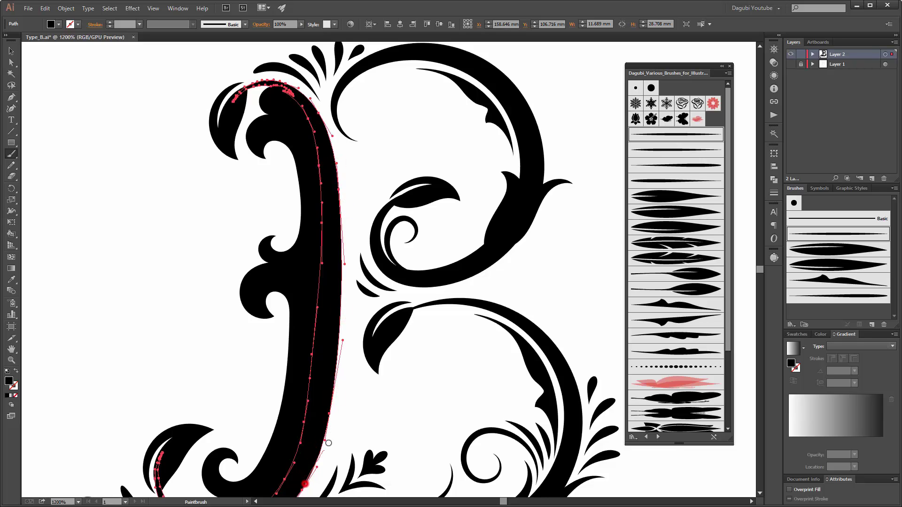
pyautogui.keyDown('ctrl'); pyautogui.click(153, 241); pyautogui.keyUp('ctrl')
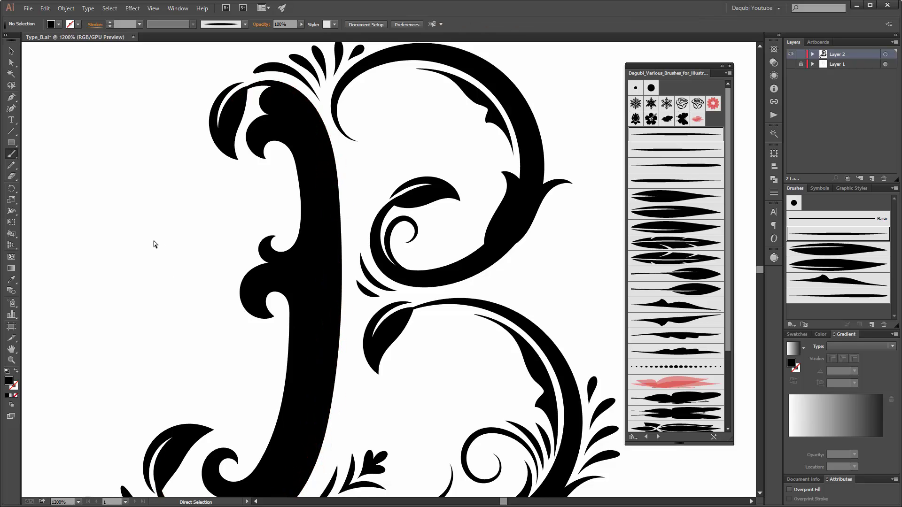
pyautogui.hotkey('ctrl', '0')
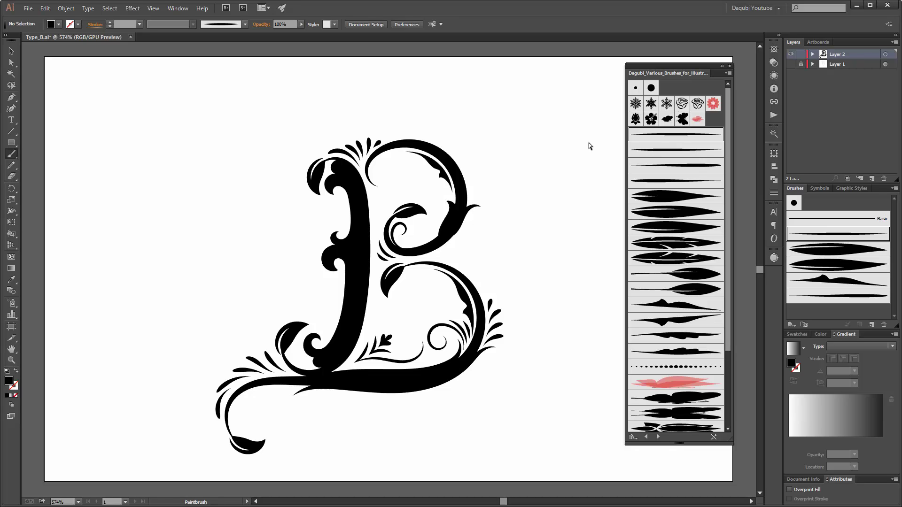
# Step: Paint leaf-brush strokes at the end of the small inner curl and near the stem's base
pyautogui.click(423, 346)
pyautogui.click(387, 281)
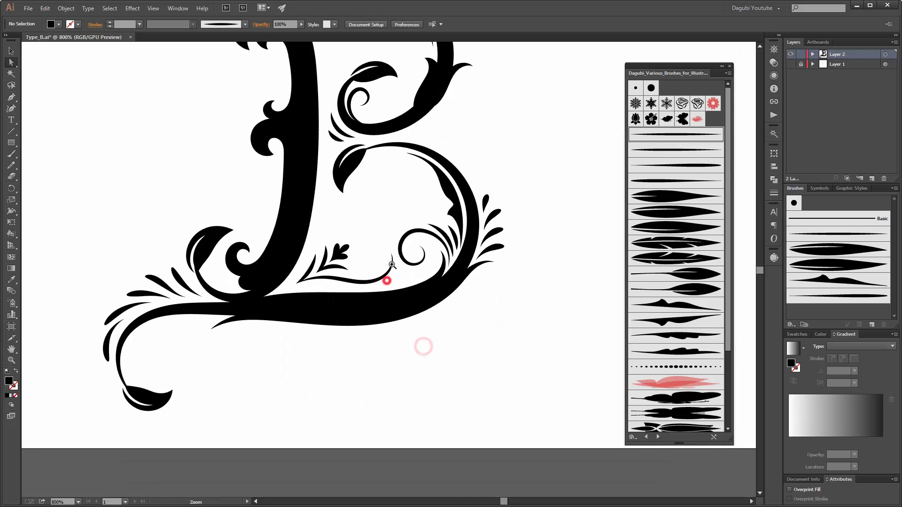
pyautogui.moveTo(392, 264); pyautogui.dragTo(423, 263)
pyautogui.click(677, 227)
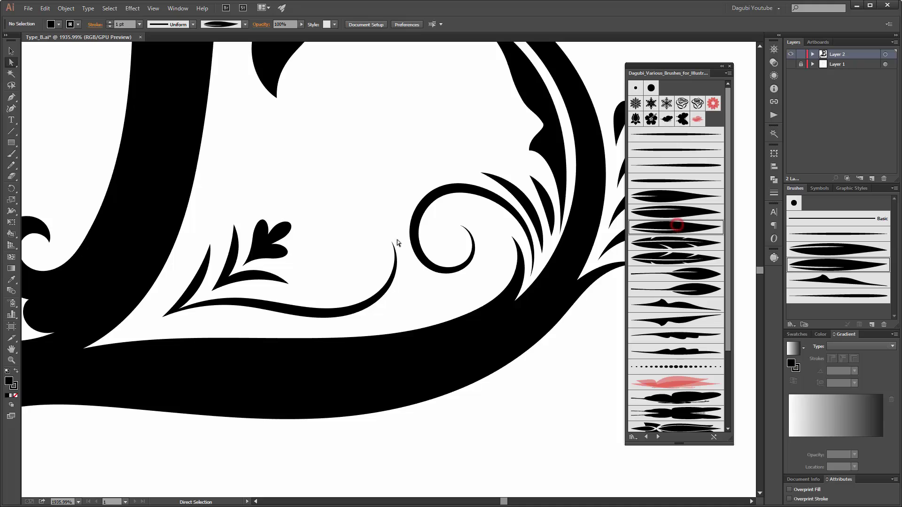
pyautogui.click(12, 154)
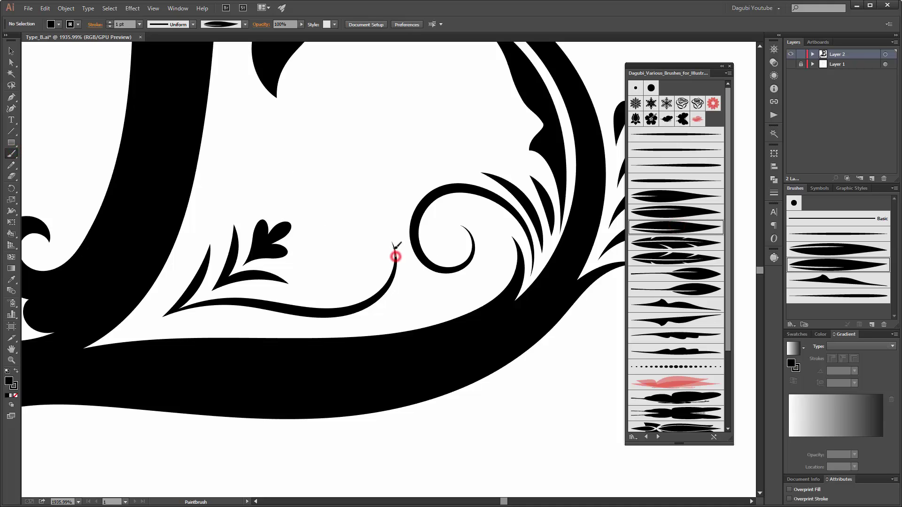
pyautogui.moveTo(386, 231); pyautogui.dragTo(379, 230)
pyautogui.moveTo(237, 265); pyautogui.dragTo(499, 258)
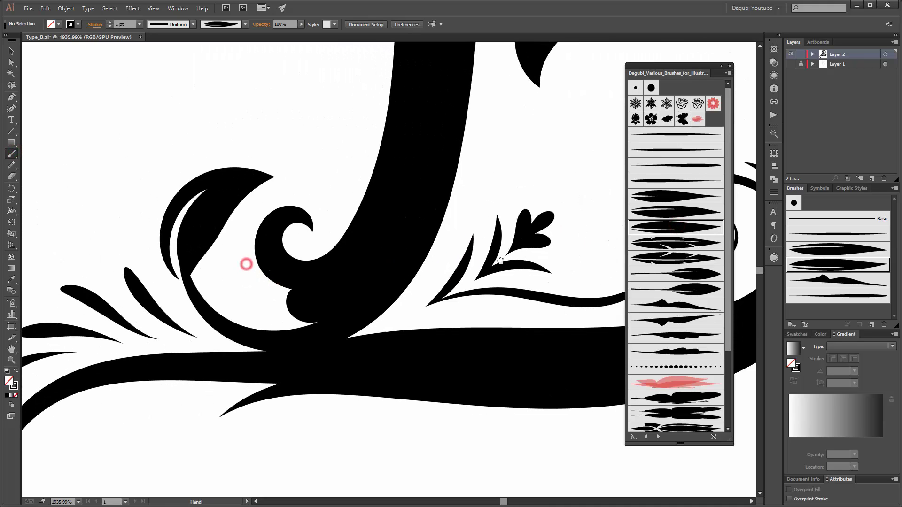
pyautogui.click(688, 274)
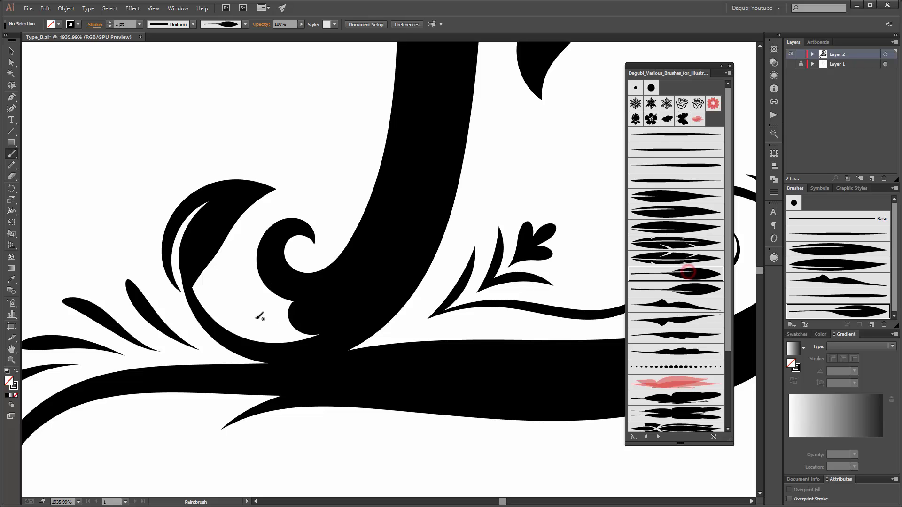
pyautogui.moveTo(235, 317); pyautogui.dragTo(232, 300)
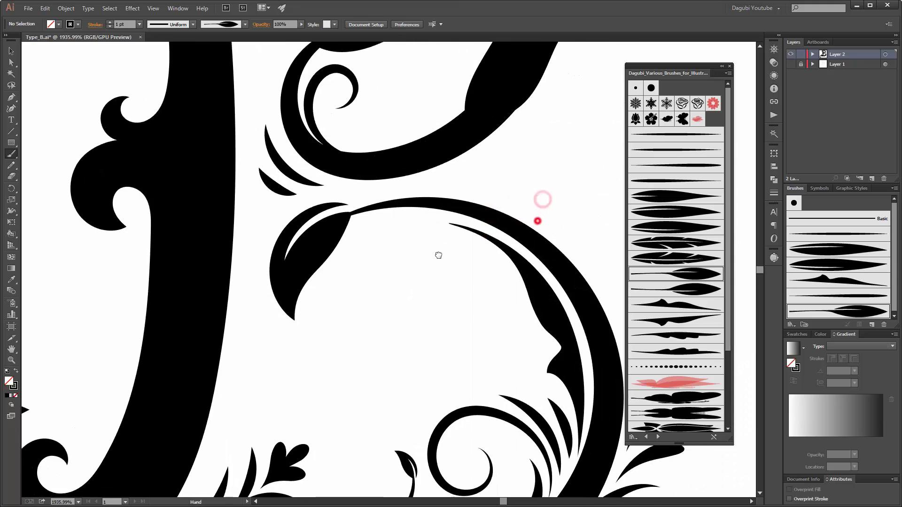
# Step: Paint a thin 0.25 pt curl inside the lower bowl
pyautogui.click(688, 133)
pyautogui.click(140, 25)
pyautogui.click(142, 34)
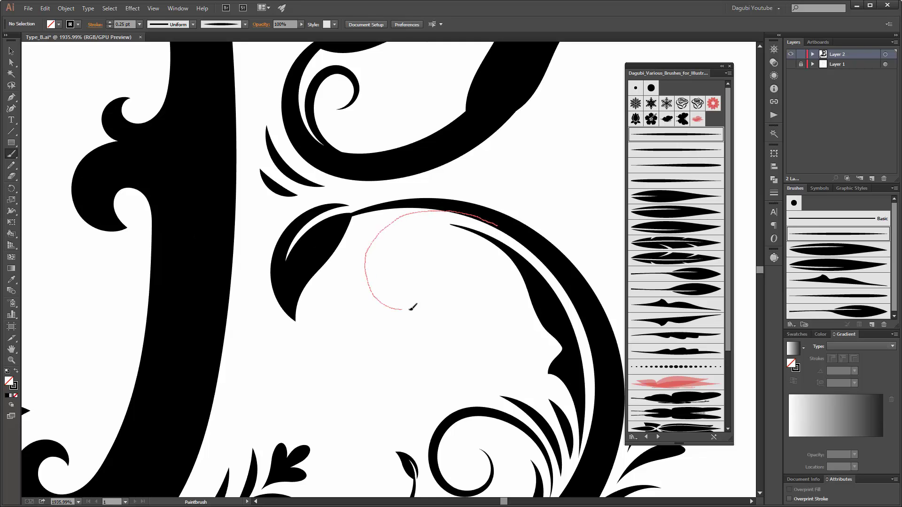
pyautogui.moveTo(439, 256)
pyautogui.mouseDown()
pyautogui.moveTo(425, 354)
pyautogui.moveTo(558, 224)
pyautogui.mouseUp()
# Step: Paint two tapered strokes below the baseline swash
pyautogui.moveTo(380, 289); pyautogui.dragTo(476, 241)
pyautogui.moveTo(529, 206); pyautogui.dragTo(521, 211)
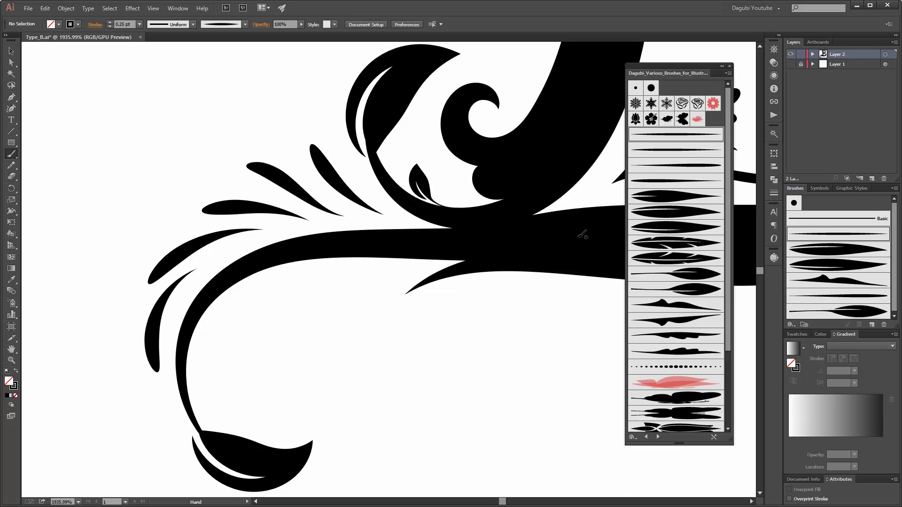
pyautogui.click(701, 164)
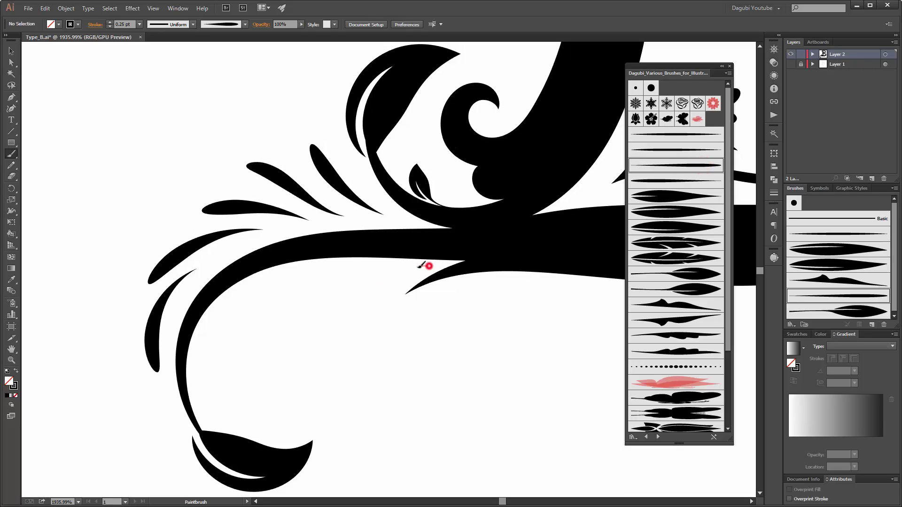
pyautogui.moveTo(428, 266); pyautogui.dragTo(369, 303)
pyautogui.moveTo(382, 266)
pyautogui.mouseDown()
pyautogui.moveTo(332, 295)
pyautogui.moveTo(300, 280)
pyautogui.mouseUp()
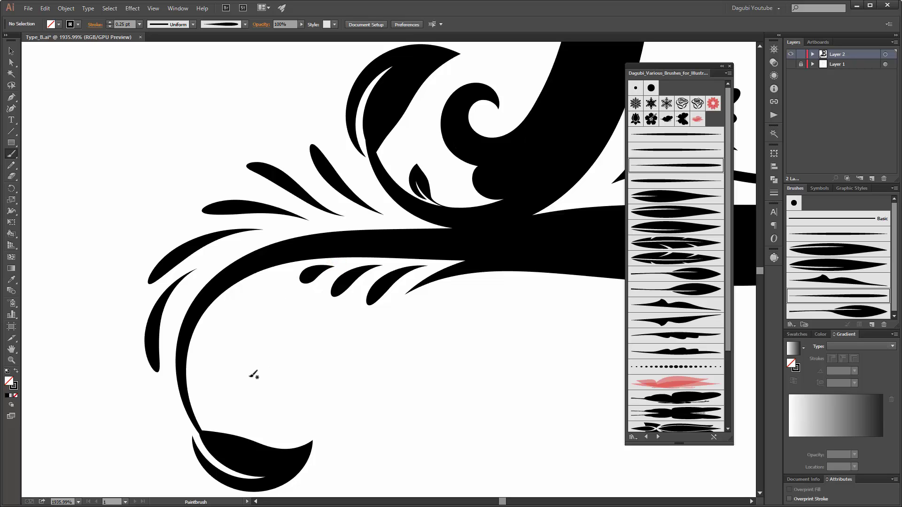
pyautogui.hotkey('ctrl', '0')
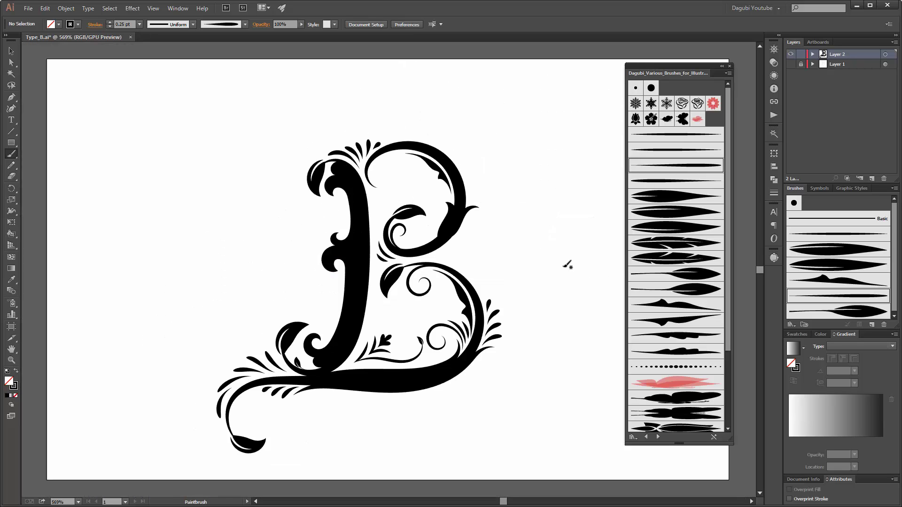
# Step: Paint a curl near the top of the upper bowl with the first stroke brush
pyautogui.click(378, 174)
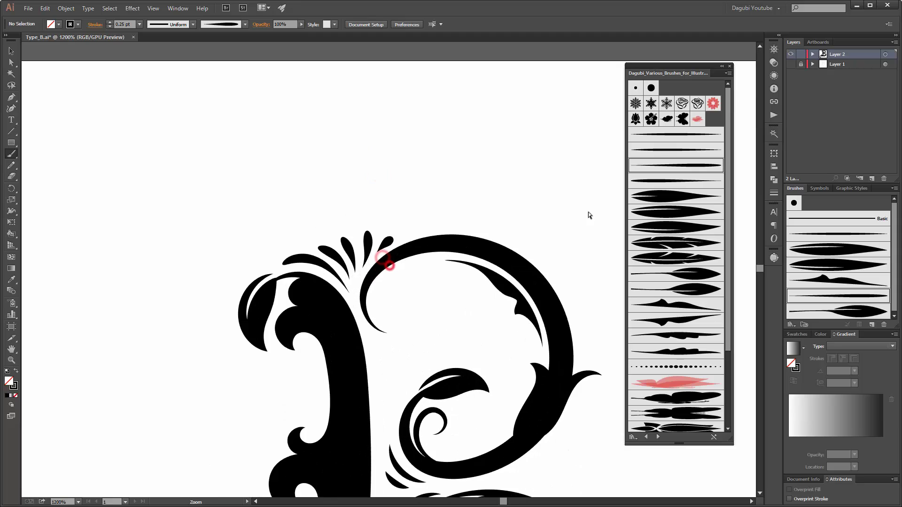
pyautogui.click(683, 133)
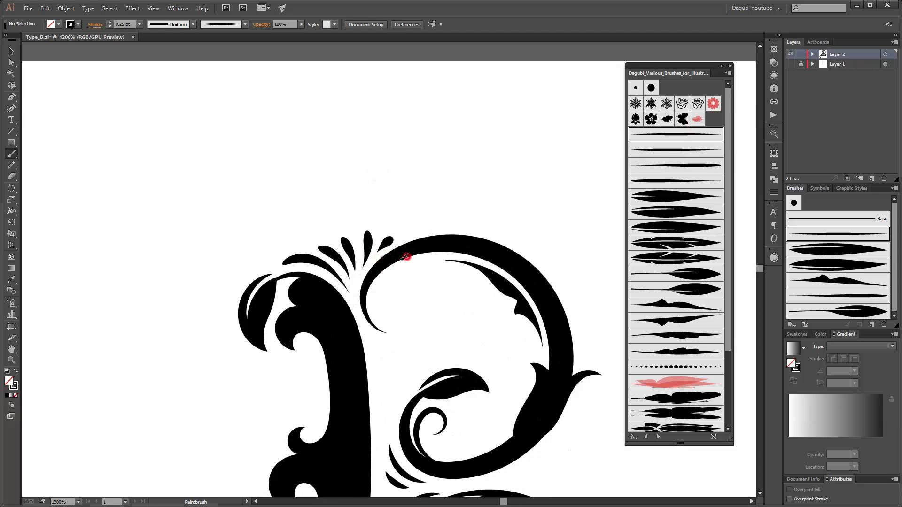
pyautogui.moveTo(393, 277); pyautogui.dragTo(394, 276)
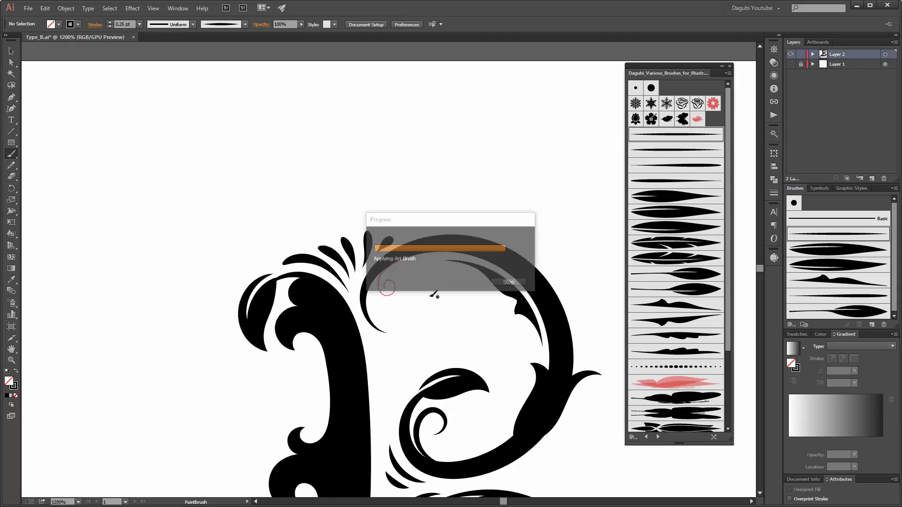
pyautogui.hotkey('ctrl', '0')
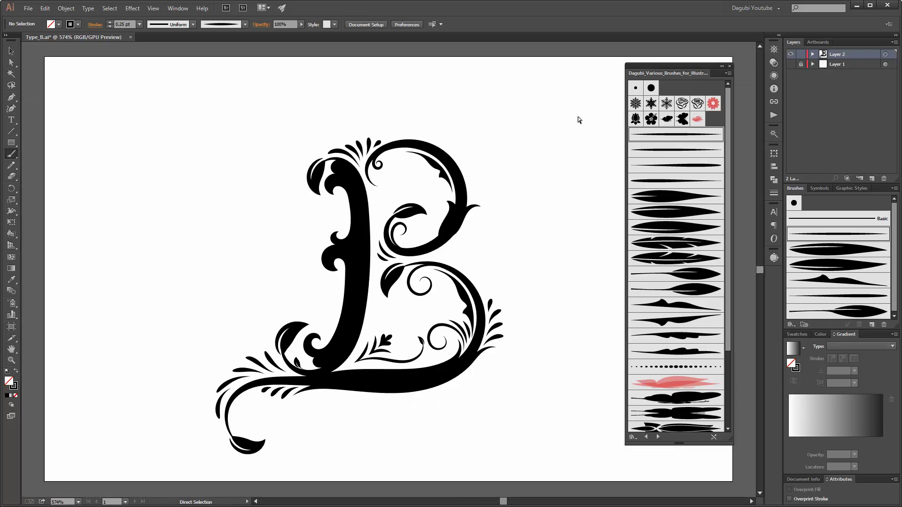
pyautogui.click(578, 118)
# Step: Save, then expand all the B's brush strokes and unite them into one shape with Pathfinder
pyautogui.hotkey('ctrl', 's')
pyautogui.click(110, 8)
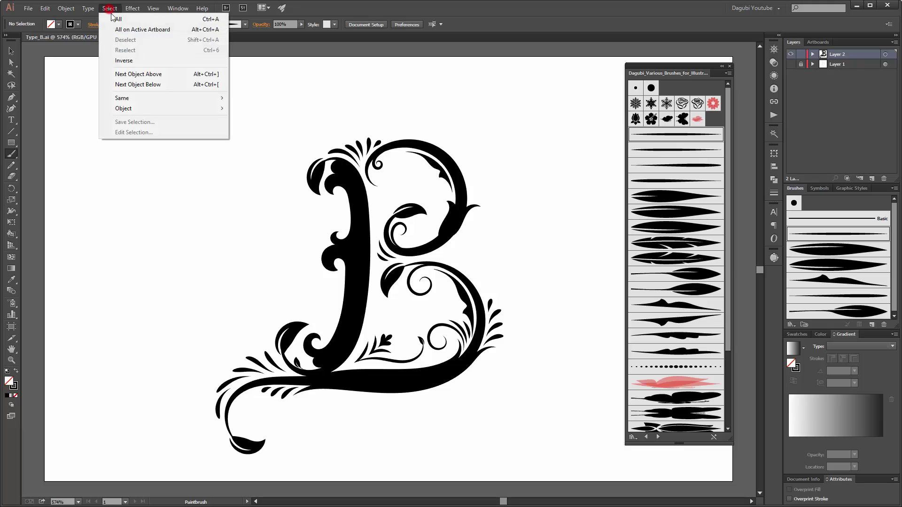
pyautogui.click(66, 8)
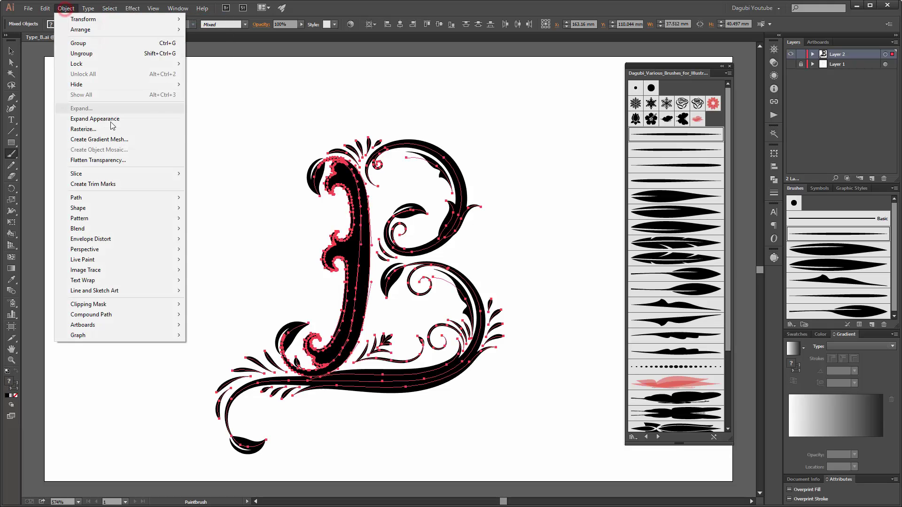
pyautogui.click(112, 122)
pyautogui.click(773, 181)
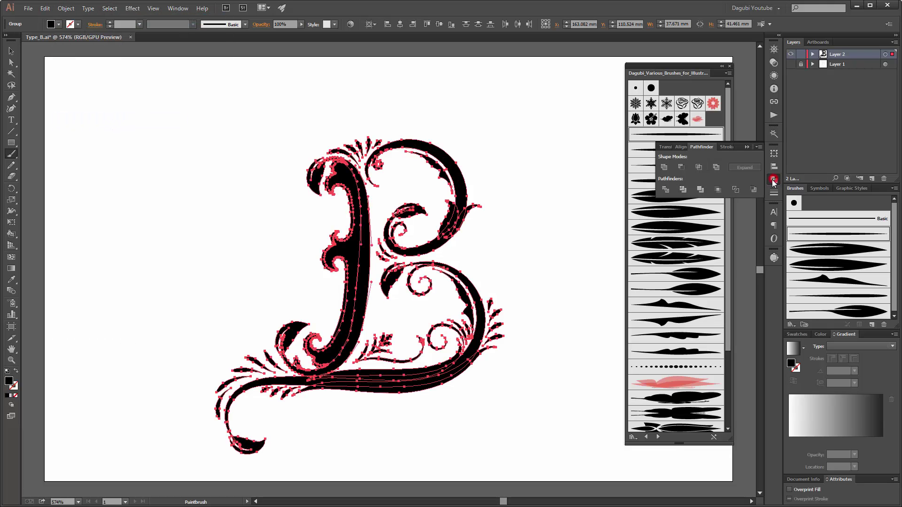
pyautogui.click(664, 167)
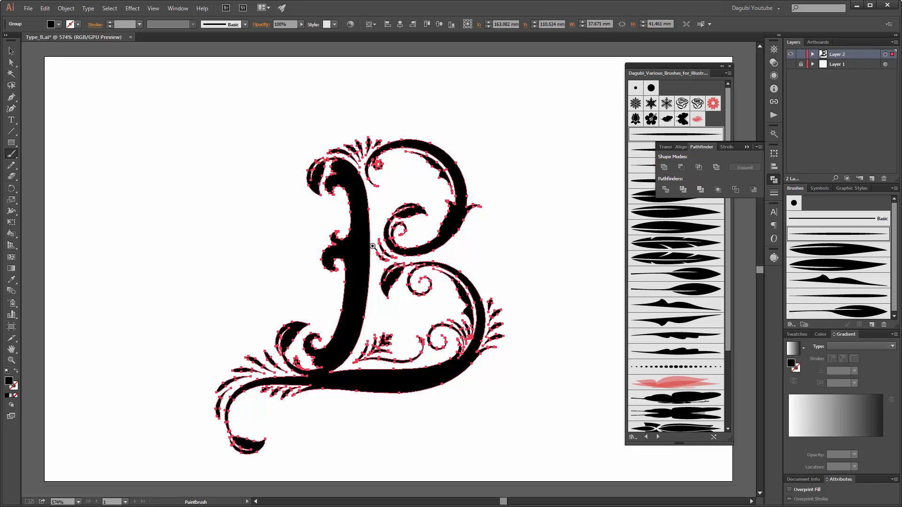
pyautogui.moveTo(373, 246); pyautogui.dragTo(513, 339)
# Step: Add two anchors on the stem's right edge and drag them into a curled notch
pyautogui.click(11, 64)
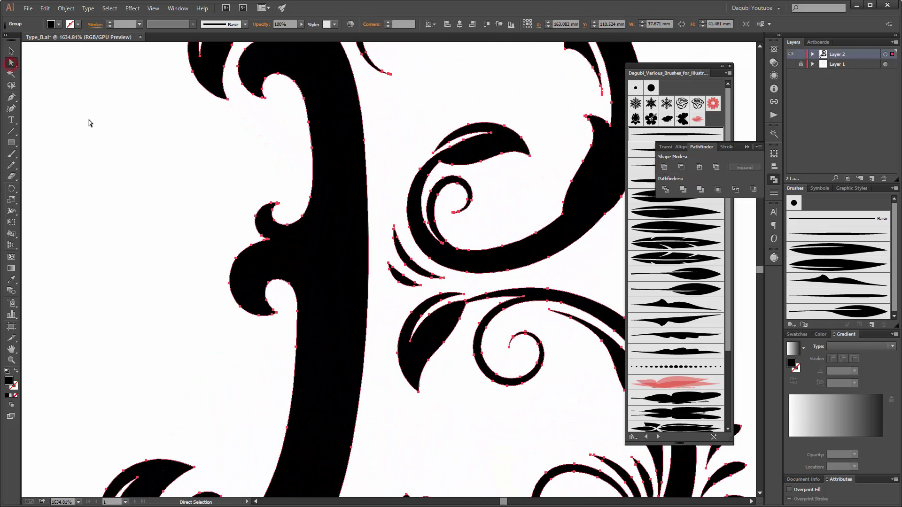
pyautogui.moveTo(12, 98); pyautogui.dragTo(47, 109)
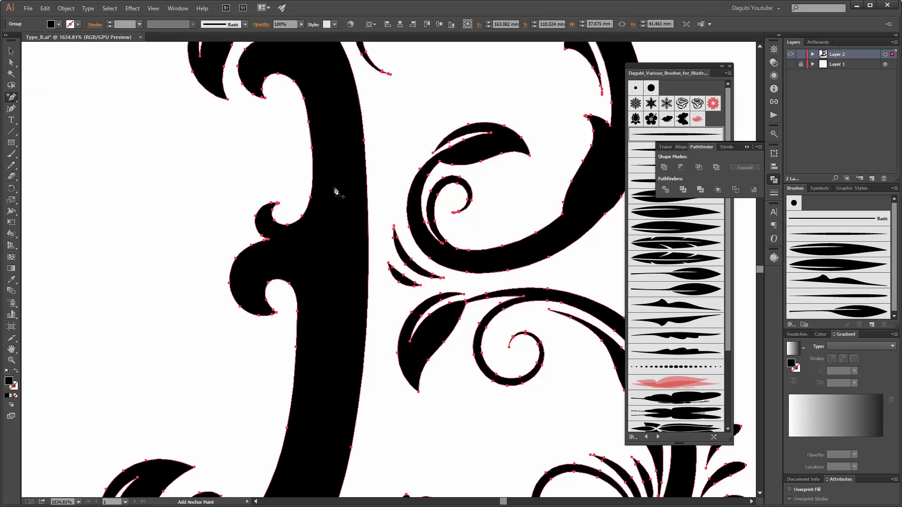
pyautogui.click(369, 235)
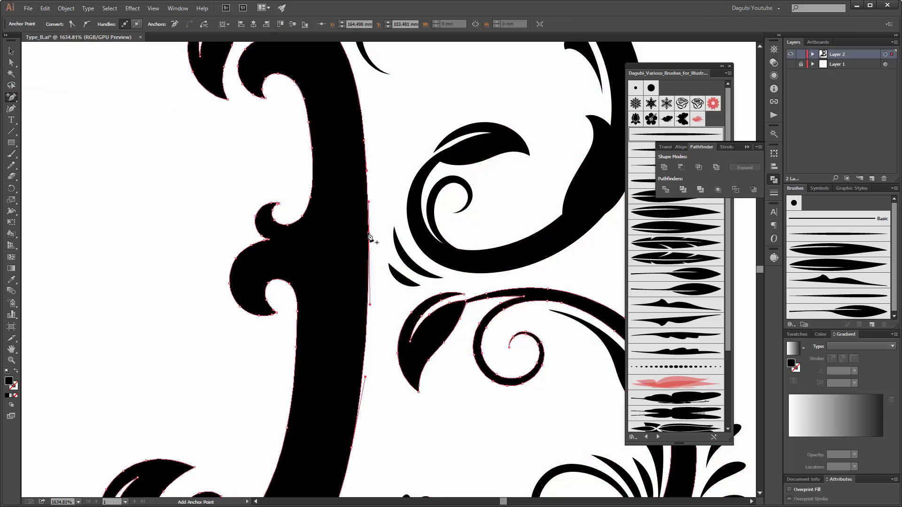
pyautogui.click(368, 283)
pyautogui.press('a')
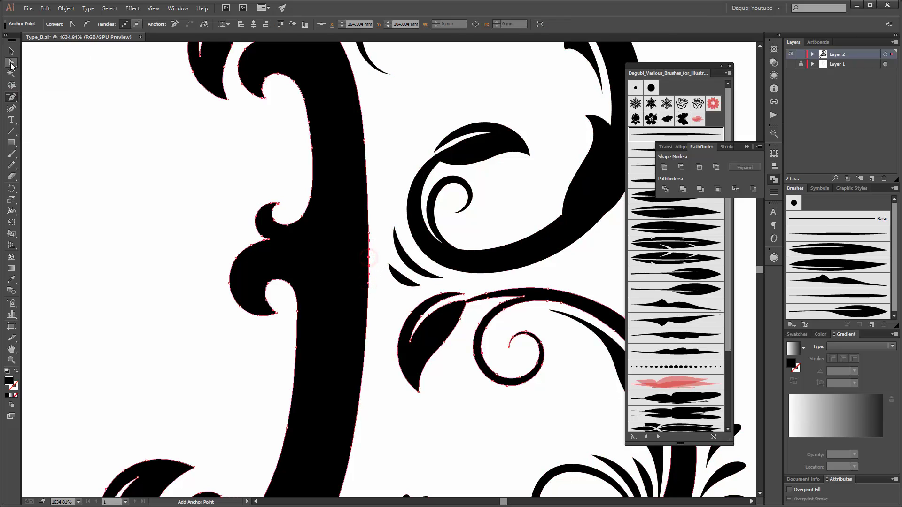
pyautogui.moveTo(368, 257)
pyautogui.mouseDown()
pyautogui.moveTo(335, 269)
pyautogui.moveTo(320, 232)
pyautogui.moveTo(320, 239)
pyautogui.mouseUp()
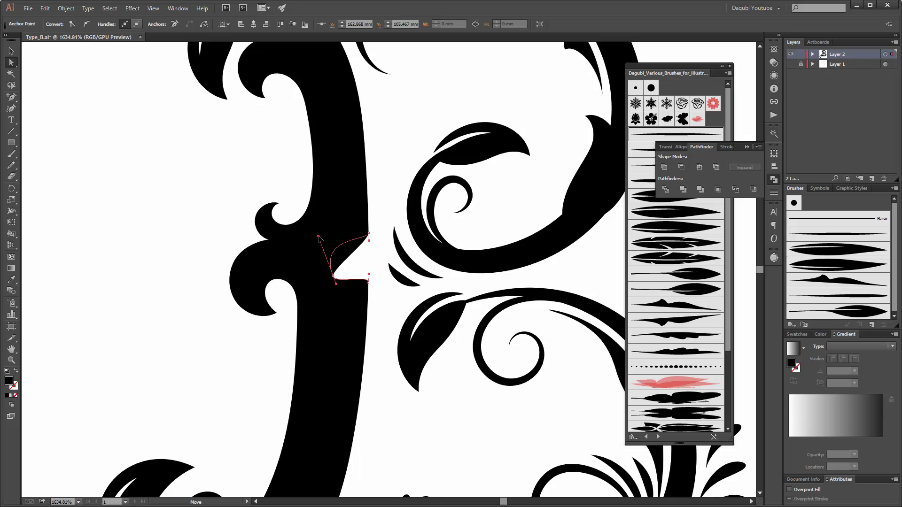
pyautogui.moveTo(333, 276)
pyautogui.mouseDown()
pyautogui.moveTo(341, 217)
pyautogui.moveTo(360, 226)
pyautogui.moveTo(332, 234)
pyautogui.moveTo(336, 267)
pyautogui.moveTo(369, 256)
pyautogui.mouseUp()
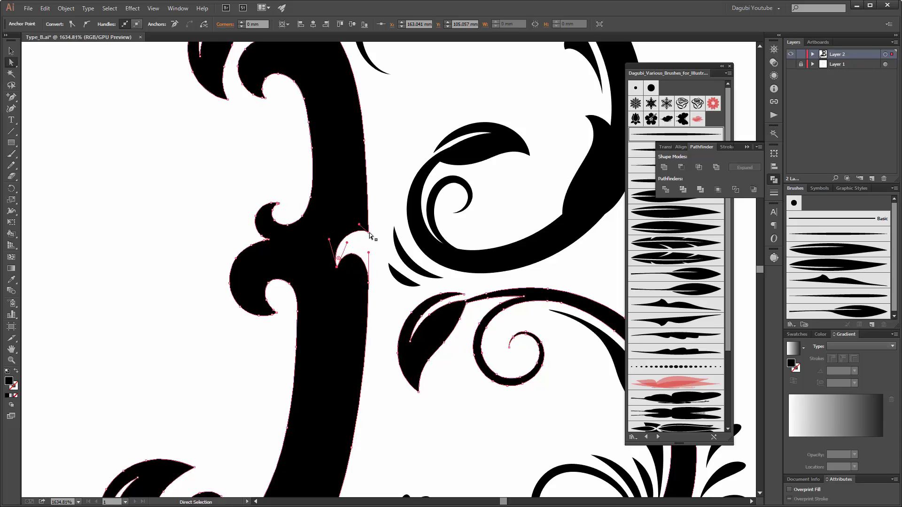
pyautogui.moveTo(370, 233); pyautogui.dragTo(371, 200)
# Step: Zoom back out to the whole letter and reset to default fill and stroke colours
pyautogui.click(191, 202)
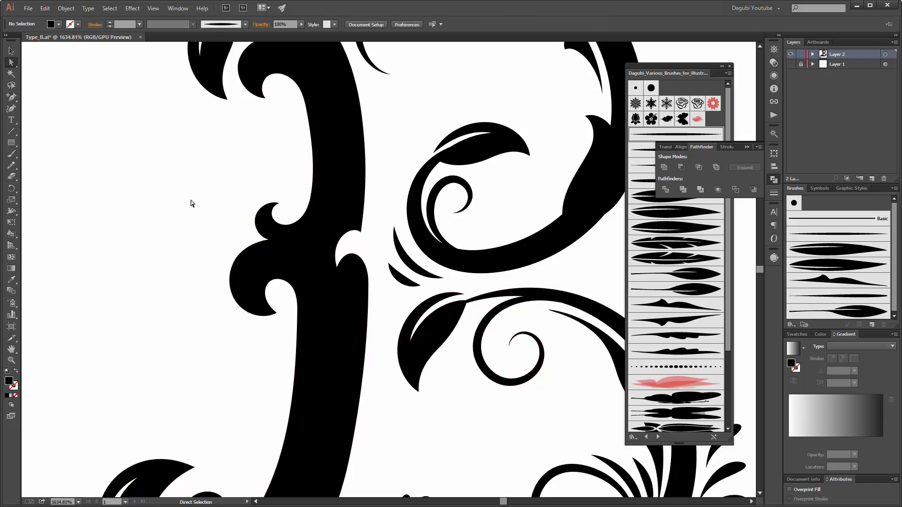
pyautogui.hotkey('ctrl', '-')
pyautogui.hotkey('ctrl', '-')
pyautogui.moveTo(117, 212); pyautogui.dragTo(247, 244)
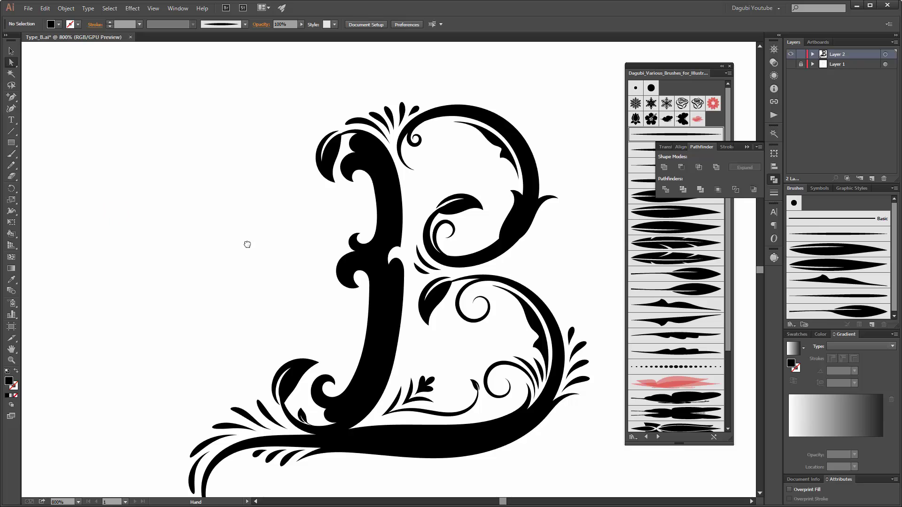
pyautogui.scroll(-2, 248, 244)
pyautogui.click(747, 147)
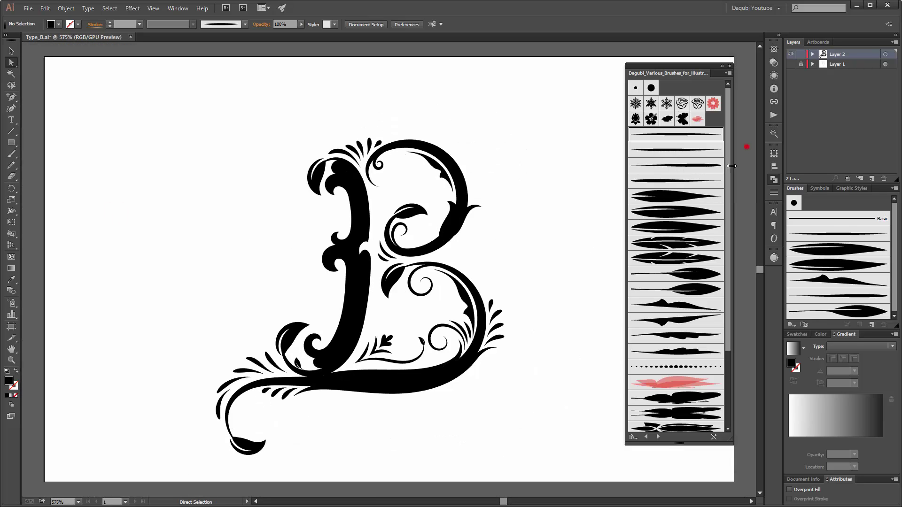
pyautogui.press('d')
# Step: Duplicate the B's two body paths in Layers and change the copies' stacking order
pyautogui.click(813, 54)
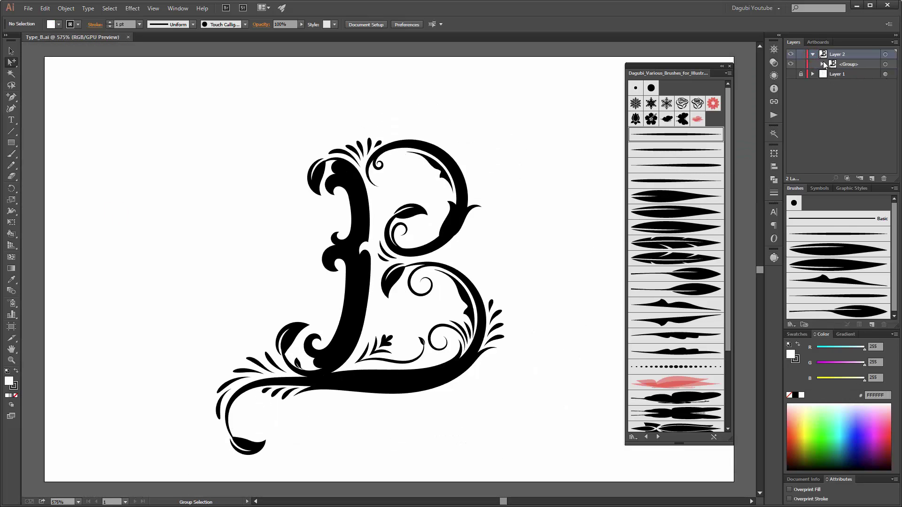
pyautogui.click(823, 64)
pyautogui.moveTo(894, 74); pyautogui.dragTo(896, 174)
pyautogui.click(879, 149)
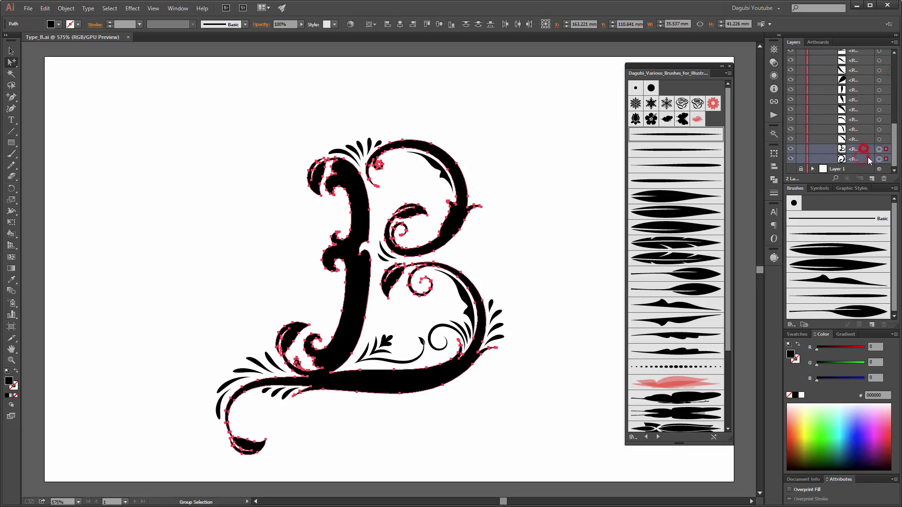
pyautogui.moveTo(864, 157); pyautogui.dragTo(871, 178)
pyautogui.moveTo(894, 148); pyautogui.dragTo(894, 163)
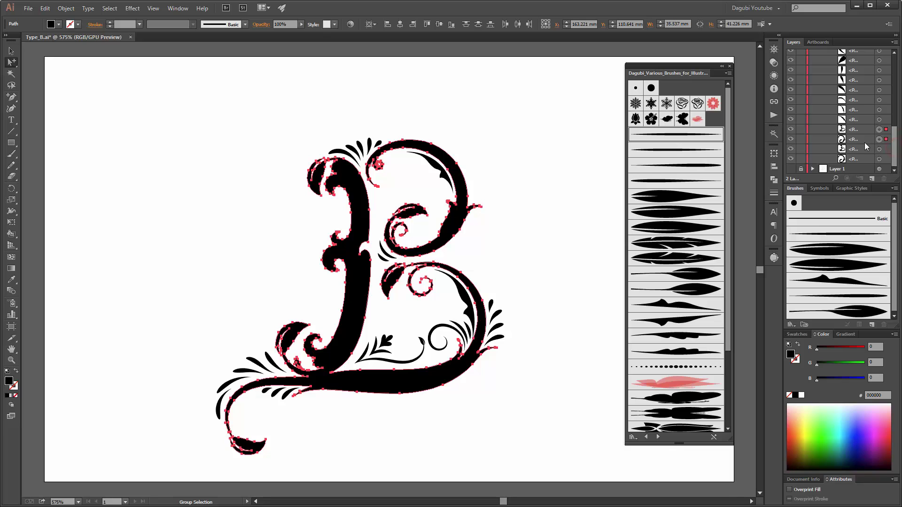
pyautogui.rightClick(478, 297)
pyautogui.moveTo(506, 409)
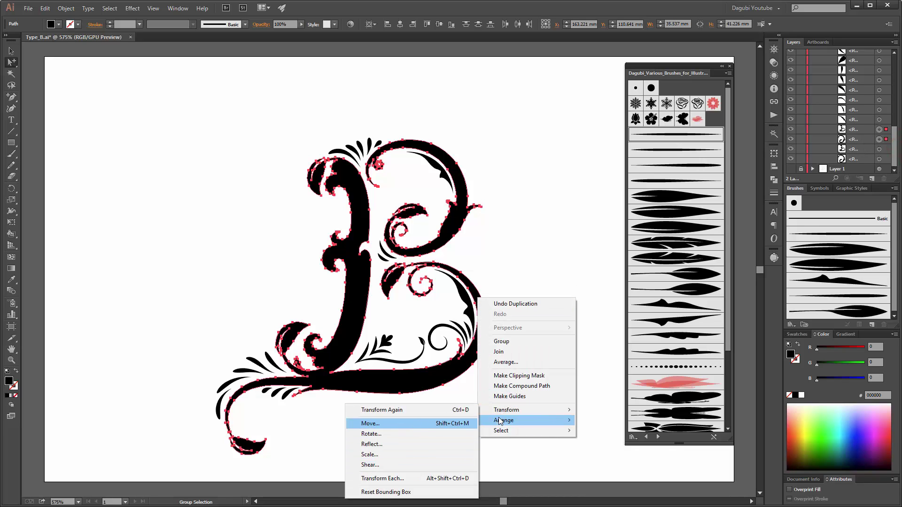
pyautogui.click(417, 423)
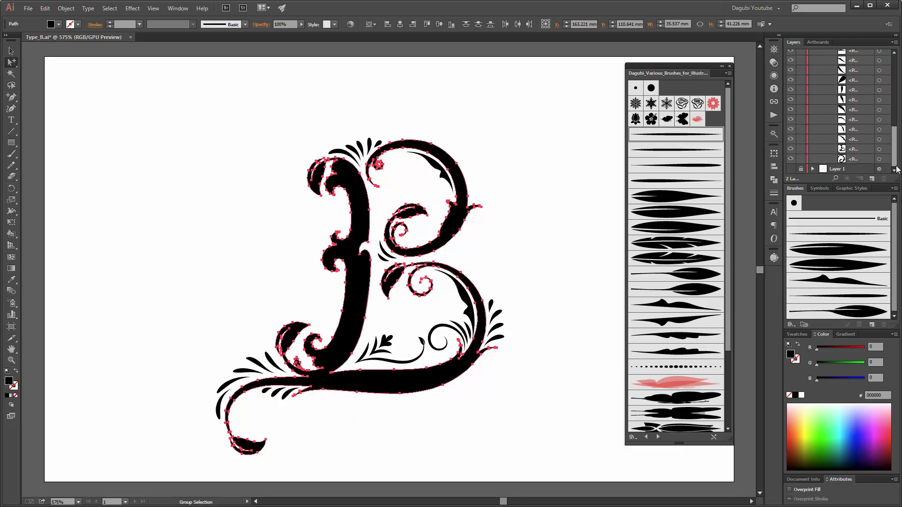
# Step: Give the copied body paths an orange FB5100 fill and a black 1 pt stroke
pyautogui.click(879, 149)
pyautogui.click(795, 434)
pyautogui.moveTo(892, 149); pyautogui.dragTo(897, 50)
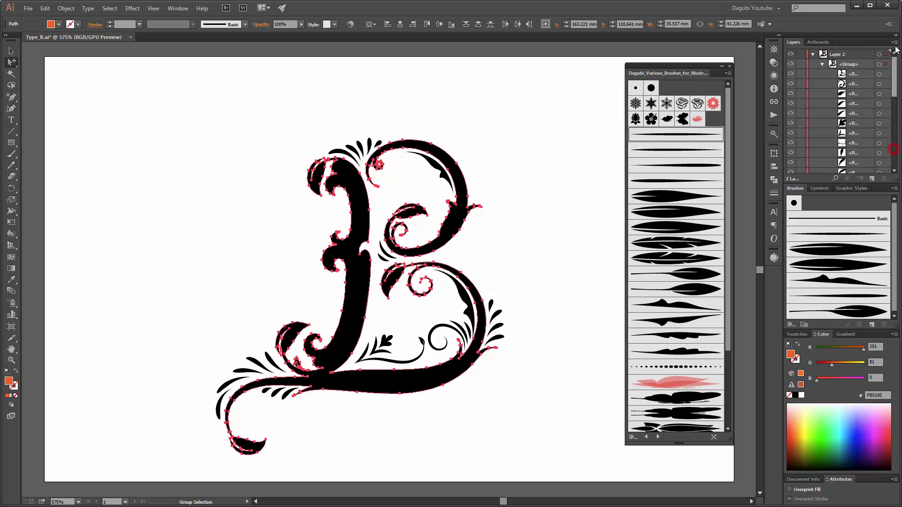
pyautogui.keyDown('shift'); pyautogui.click(879, 83); pyautogui.keyUp('shift')
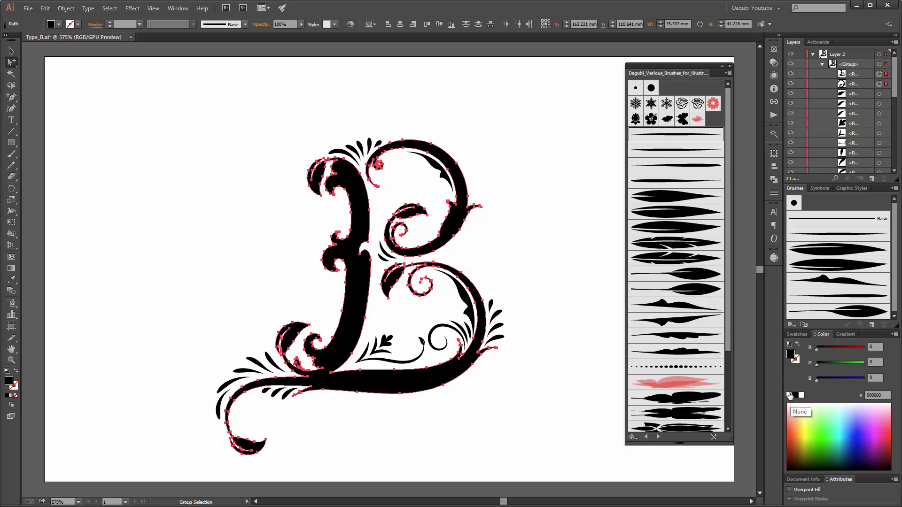
pyautogui.hotkey('shift', 'x')
pyautogui.click(795, 359)
pyautogui.click(794, 395)
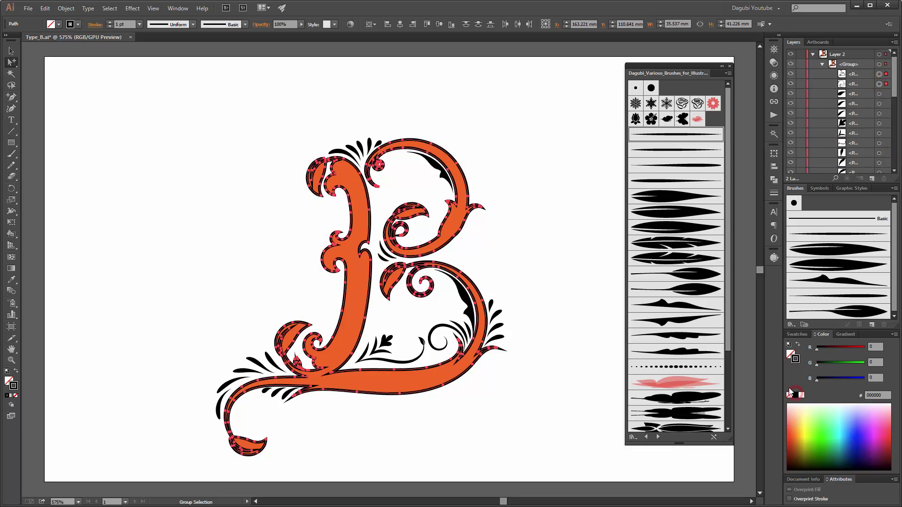
# Step: Align the black stroke to the inside, then zoom in on the top of the orange stem
pyautogui.click(774, 193)
pyautogui.click(704, 196)
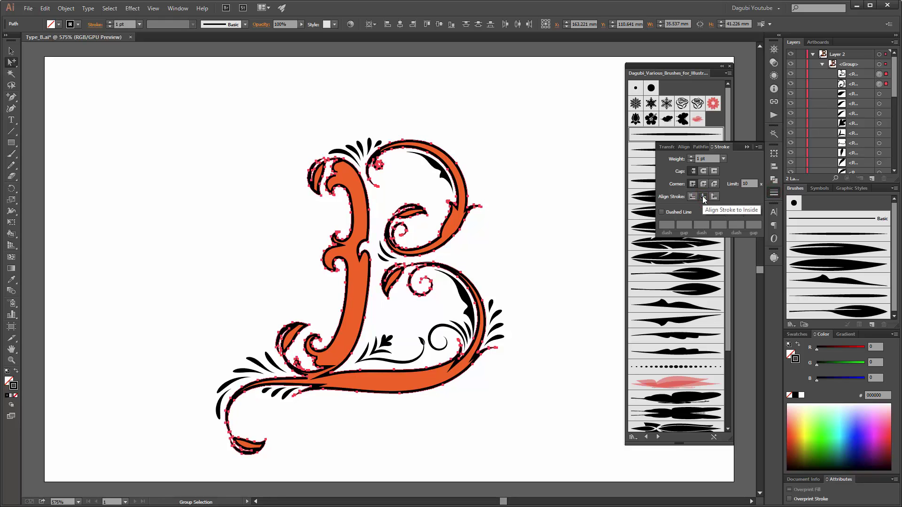
pyautogui.click(747, 146)
pyautogui.click(552, 193)
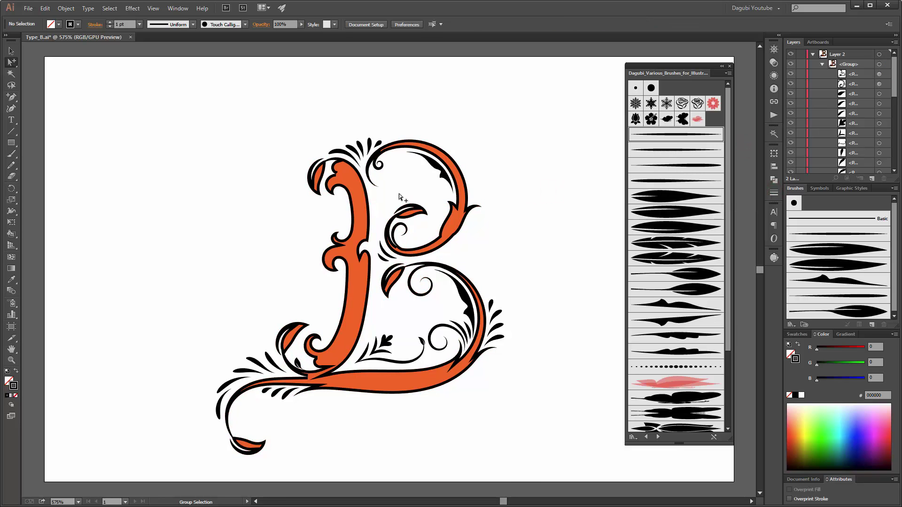
pyautogui.moveTo(333, 178); pyautogui.dragTo(390, 281)
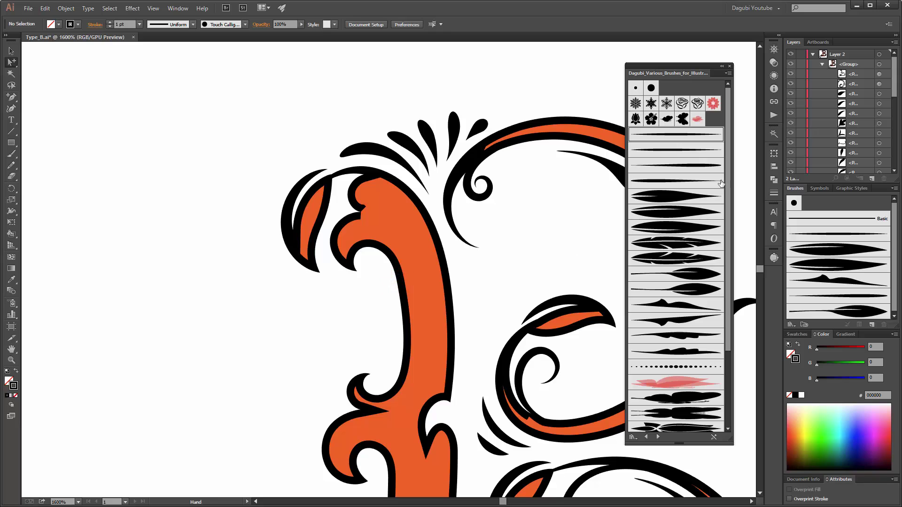
# Step: Expand the strokes of the two orange body paths into shapes
pyautogui.click(855, 66)
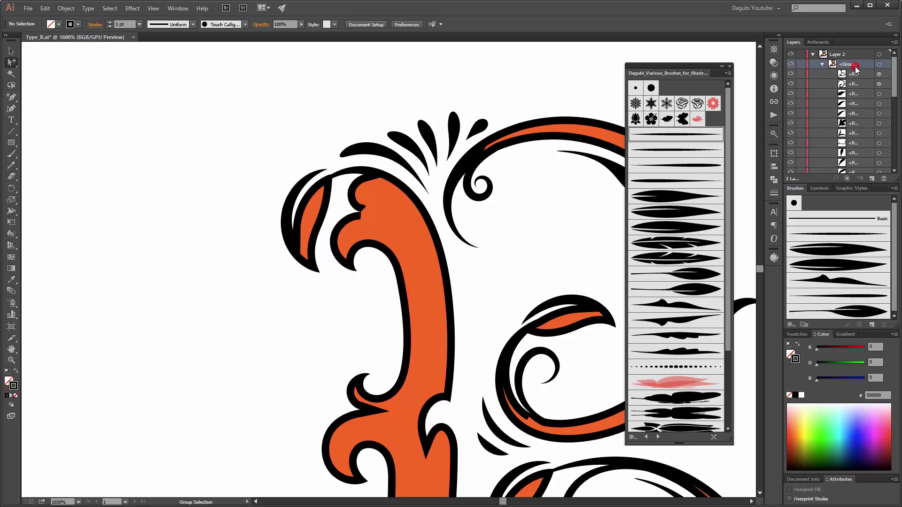
pyautogui.click(878, 74)
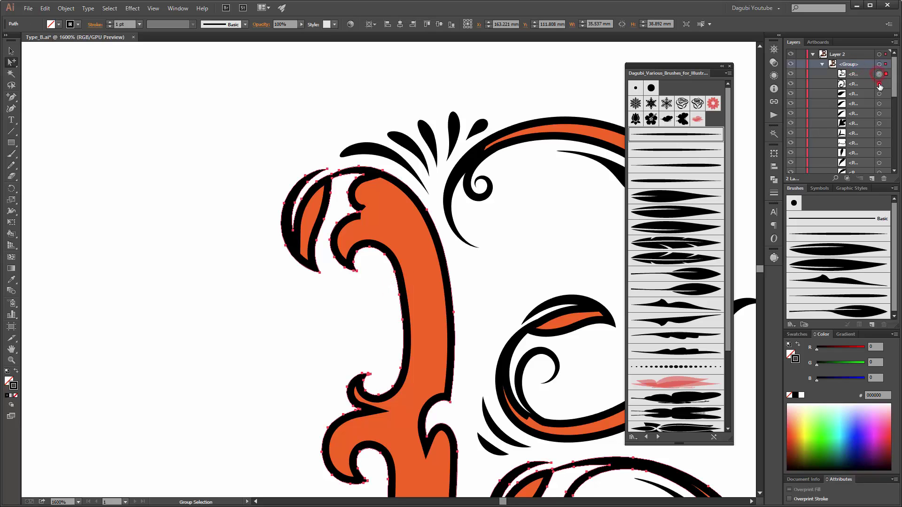
pyautogui.click(66, 8)
pyautogui.moveTo(76, 197)
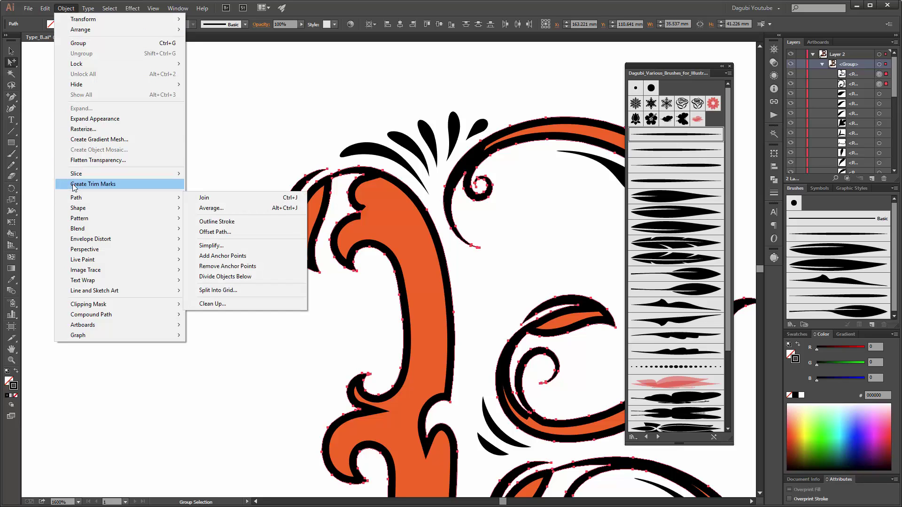
pyautogui.click(80, 118)
pyautogui.scroll(3, 363, 227)
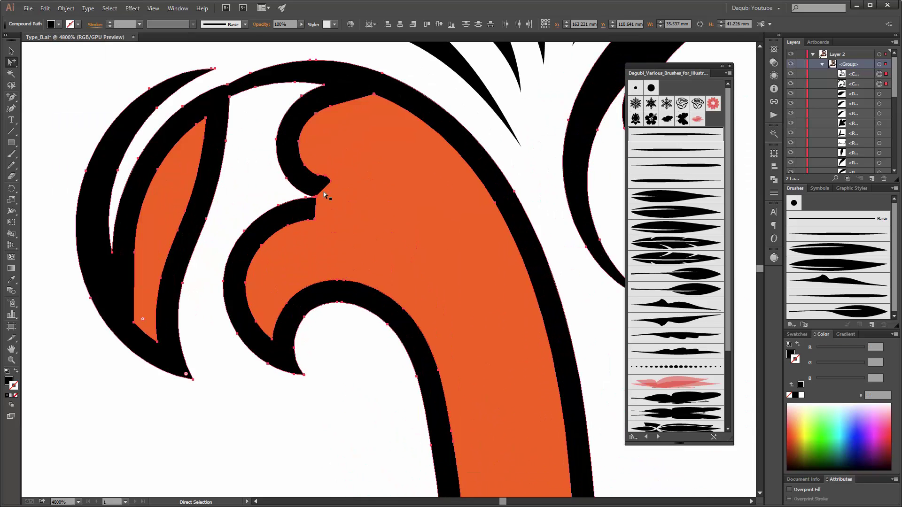
pyautogui.scroll(3, 323, 191)
pyautogui.scroll(-5, 855, 169)
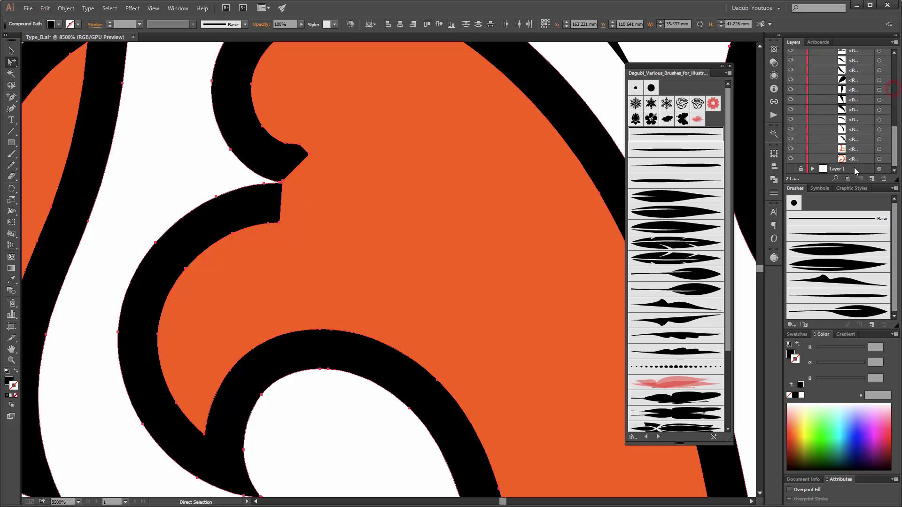
# Step: Hide the orange body paths and fill the revealed shapes blue #0027F4 with no stroke
pyautogui.moveTo(790, 149); pyautogui.dragTo(792, 160)
pyautogui.moveTo(879, 149); pyautogui.dragTo(879, 158)
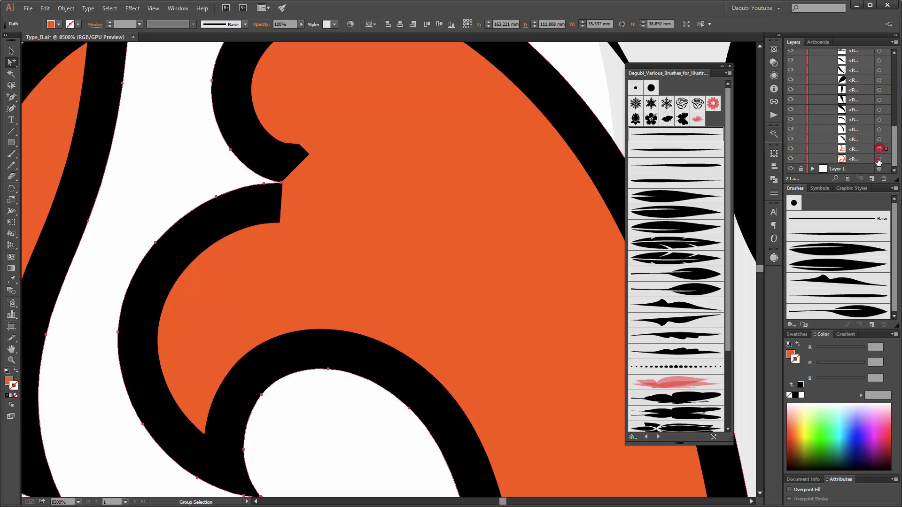
pyautogui.click(854, 436)
pyautogui.click(790, 395)
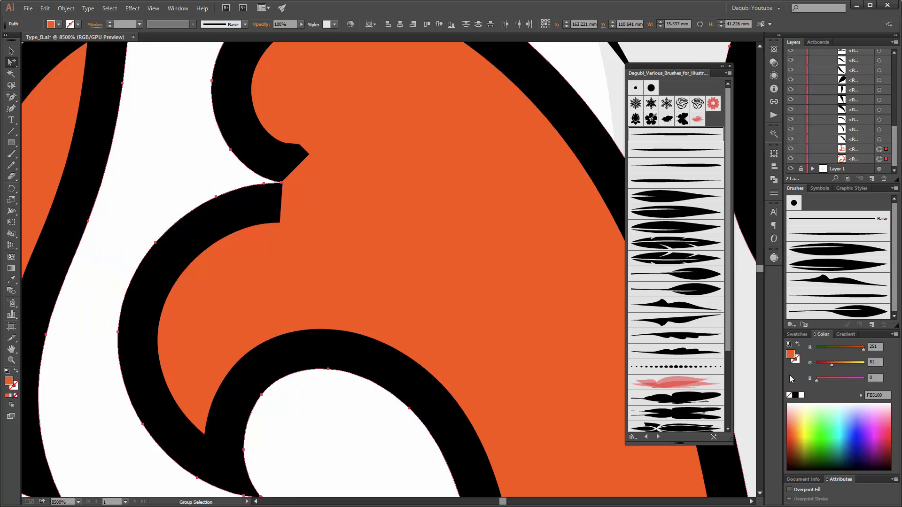
pyautogui.press('x')
pyautogui.click(853, 438)
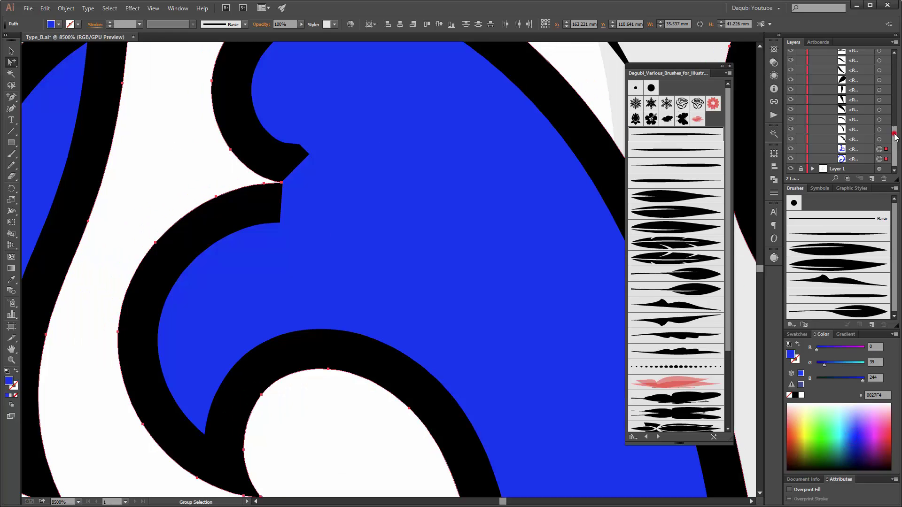
pyautogui.moveTo(895, 137); pyautogui.dragTo(895, 59)
pyautogui.click(879, 74)
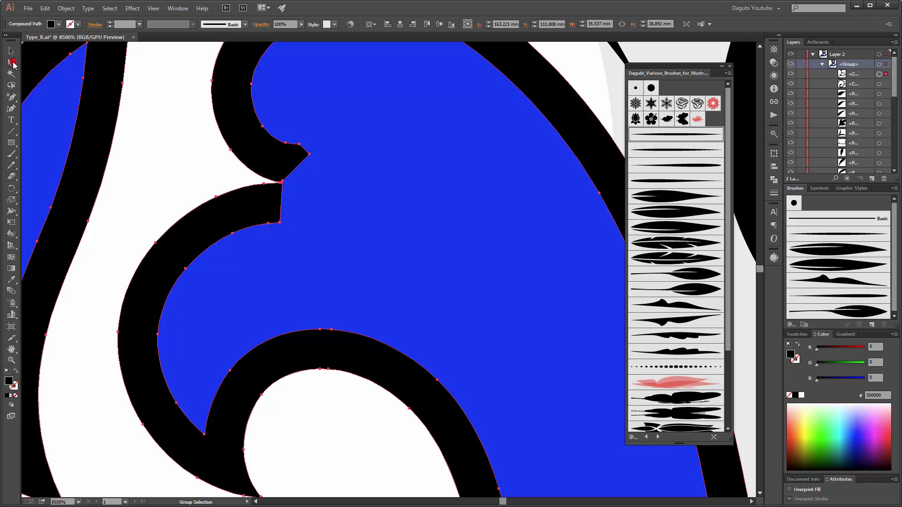
# Step: Pull the first swirl notch anchor out into a long spike and remove an extra anchor
pyautogui.moveTo(13, 64); pyautogui.dragTo(33, 61)
pyautogui.click(197, 155)
pyautogui.click(291, 162)
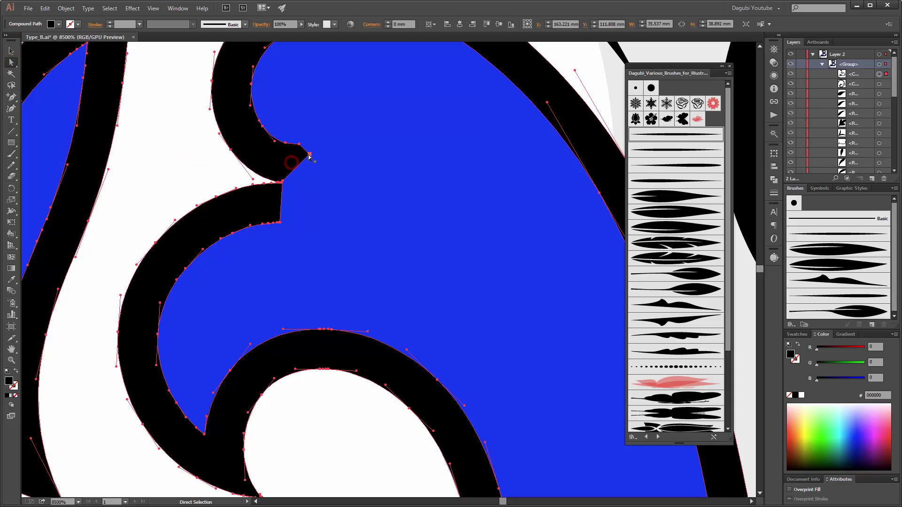
pyautogui.moveTo(309, 155); pyautogui.dragTo(407, 131)
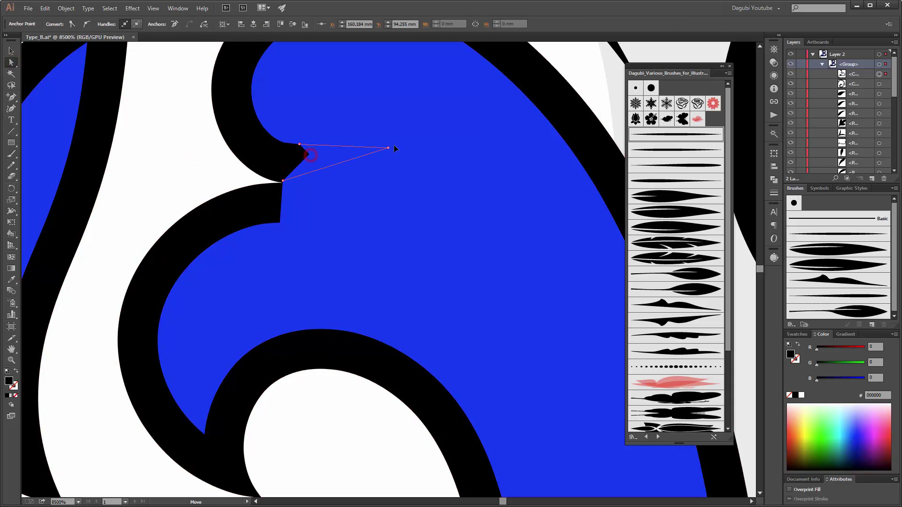
pyautogui.moveTo(283, 181)
pyautogui.mouseDown()
pyautogui.moveTo(357, 213)
pyautogui.moveTo(359, 192)
pyautogui.moveTo(282, 229)
pyautogui.mouseUp()
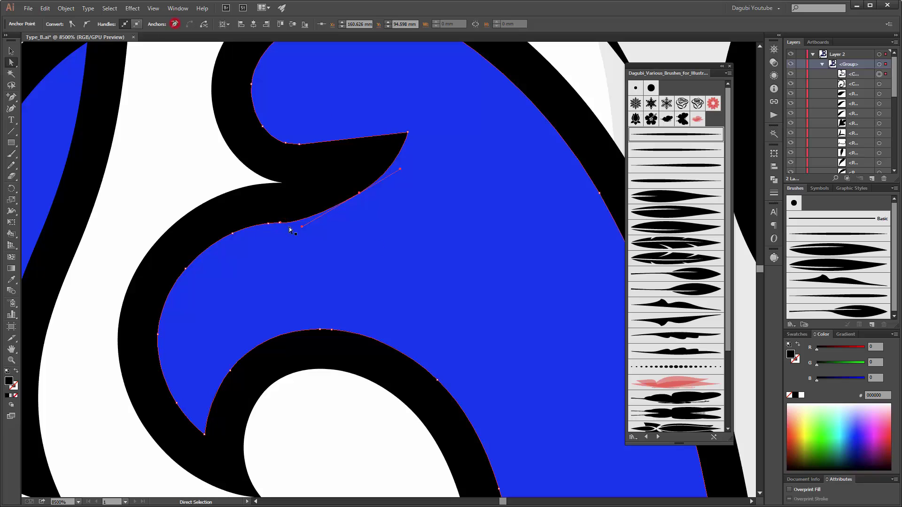
pyautogui.click(174, 26)
# Step: Convert the spike's base anchor to a smooth point and nudge it into place
pyautogui.moveTo(299, 144); pyautogui.dragTo(320, 150)
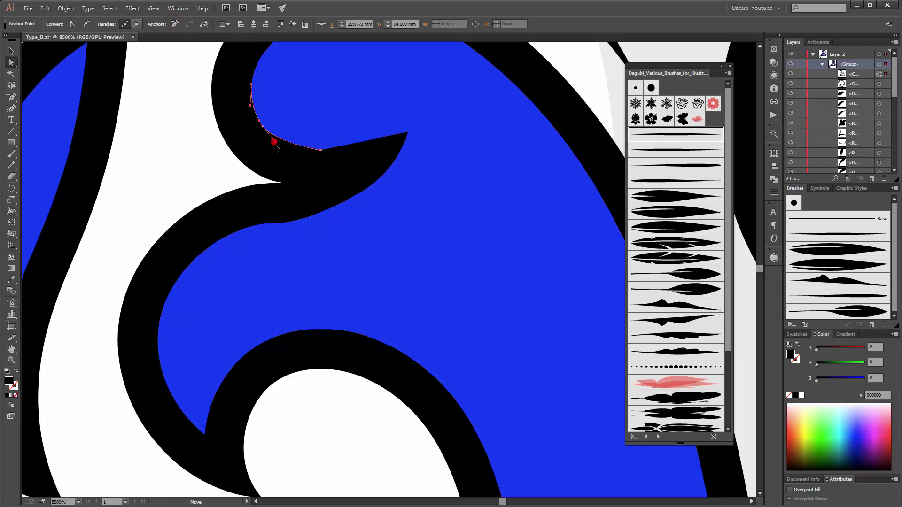
pyautogui.click(320, 150)
pyautogui.click(87, 24)
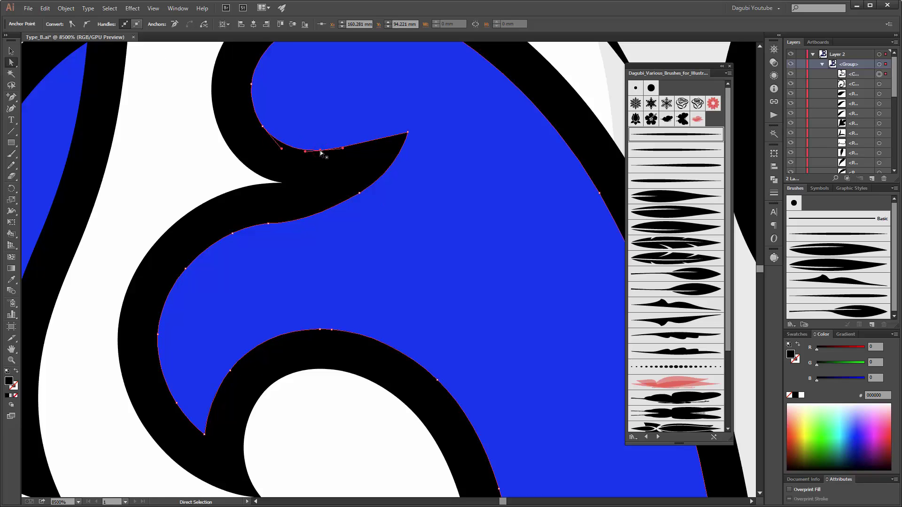
pyautogui.moveTo(320, 150); pyautogui.dragTo(326, 156)
pyautogui.click(277, 224)
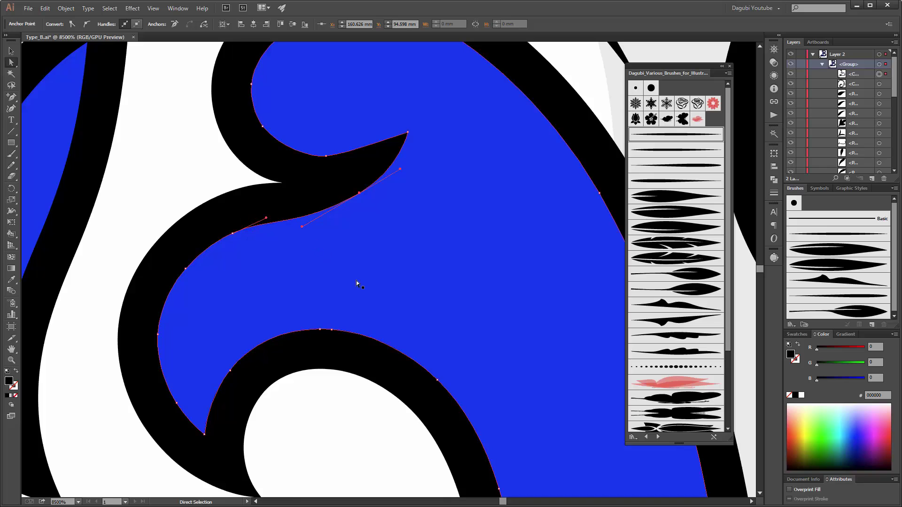
pyautogui.moveTo(356, 280)
pyautogui.mouseDown()
pyautogui.moveTo(460, 91)
pyautogui.moveTo(497, 179)
pyautogui.mouseUp()
# Step: Round and curve the next spike tip, smoothing the corner where the curl meets the outline
pyautogui.click(262, 187)
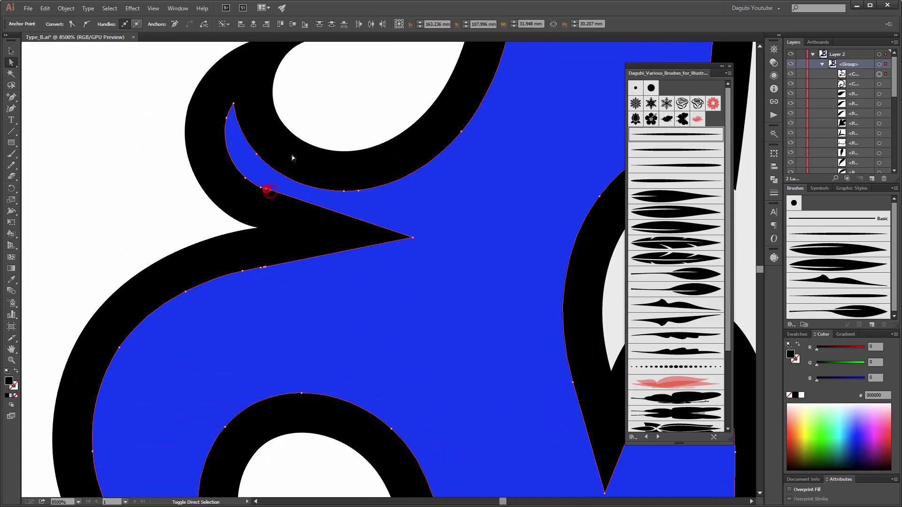
pyautogui.click(413, 239)
pyautogui.click(86, 24)
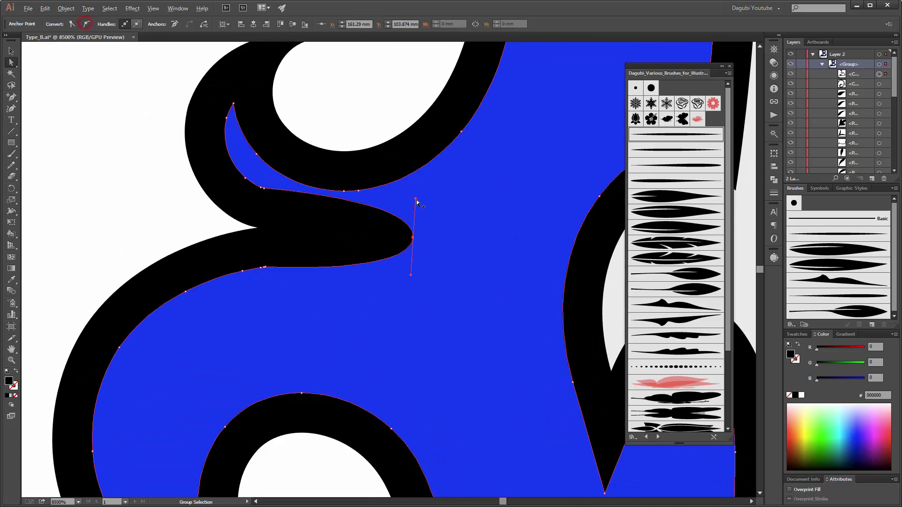
pyautogui.moveTo(411, 274); pyautogui.dragTo(359, 264)
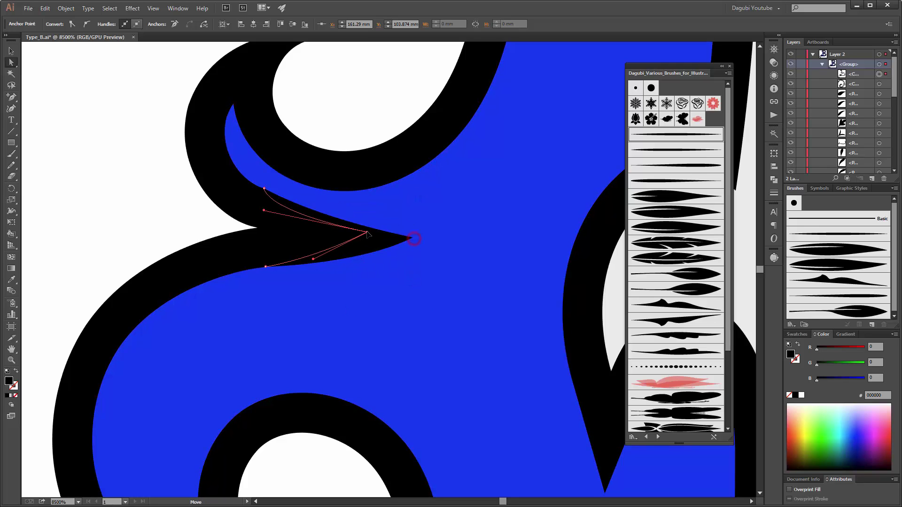
pyautogui.moveTo(413, 238); pyautogui.dragTo(353, 231)
pyautogui.scroll(3, 258, 190)
pyautogui.moveTo(322, 291); pyautogui.dragTo(286, 284)
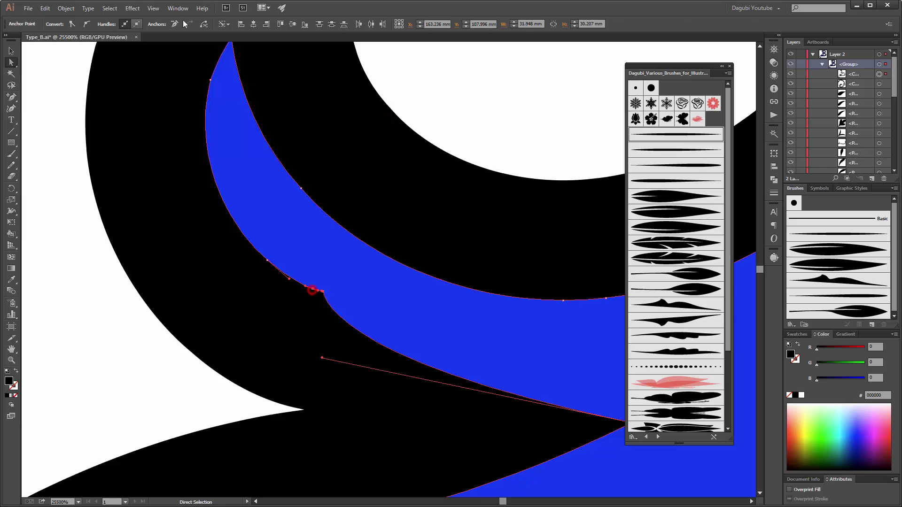
pyautogui.scroll(-5, 429, 390)
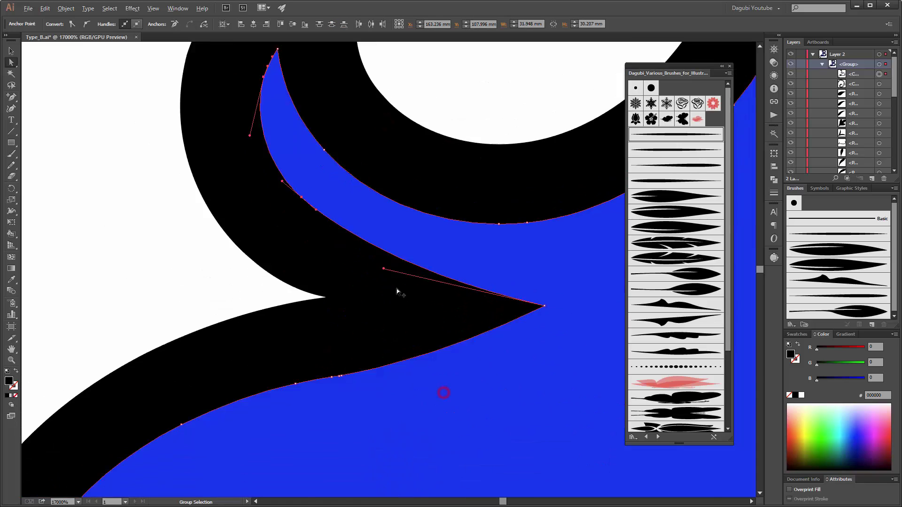
pyautogui.scroll(-5, 397, 289)
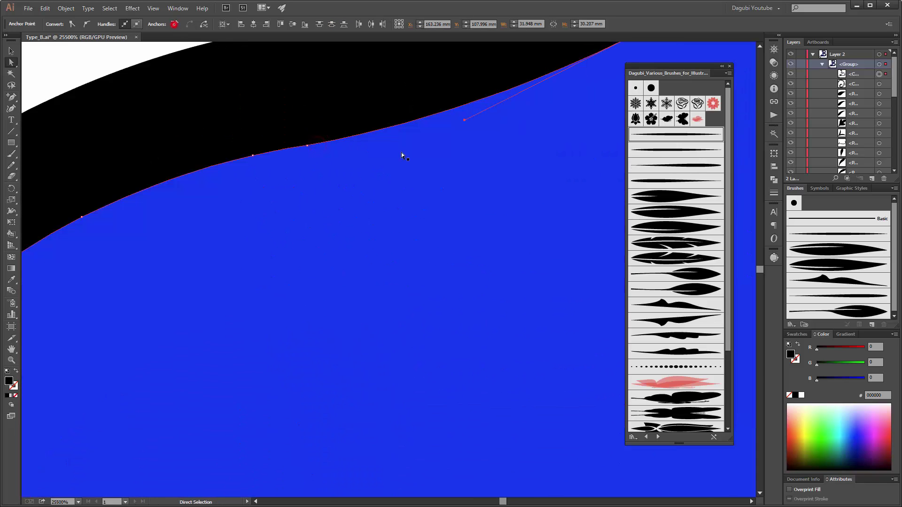
pyautogui.scroll(-3, 401, 152)
pyautogui.moveTo(447, 262)
pyautogui.mouseDown()
pyautogui.moveTo(516, 372)
pyautogui.moveTo(409, 463)
pyautogui.mouseUp()
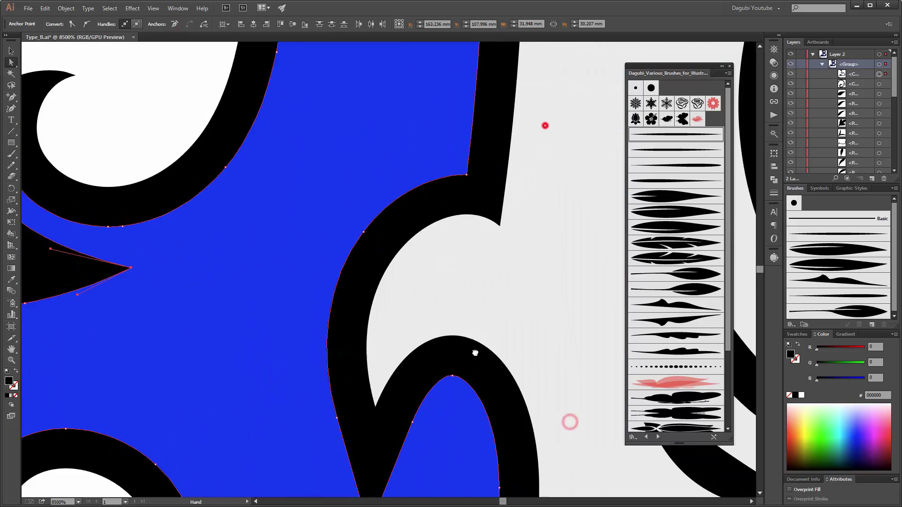
pyautogui.moveTo(475, 352); pyautogui.dragTo(472, 288)
# Step: Draw the lower curl's notch anchor out into a point and curve it into a hook
pyautogui.scroll(-4, 286, 417)
pyautogui.moveTo(286, 417); pyautogui.dragTo(390, 246)
pyautogui.scroll(2, 371, 267)
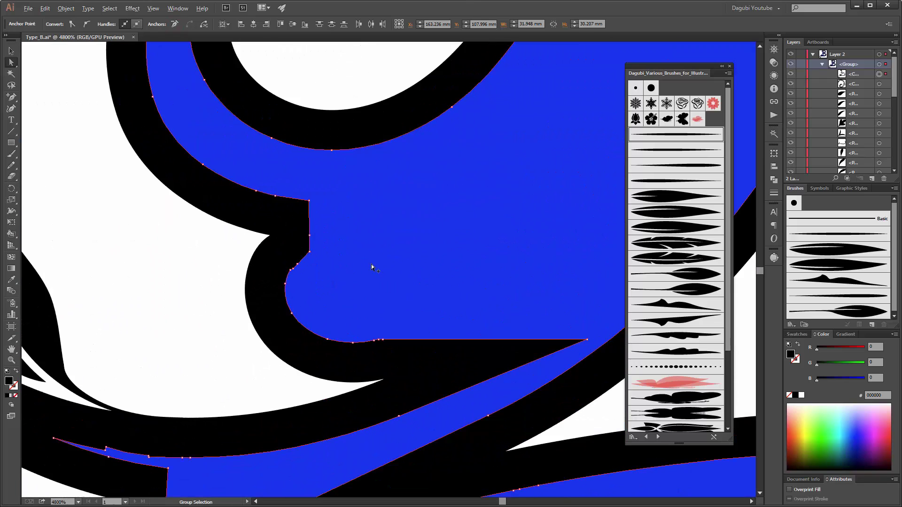
pyautogui.moveTo(309, 236); pyautogui.dragTo(383, 254)
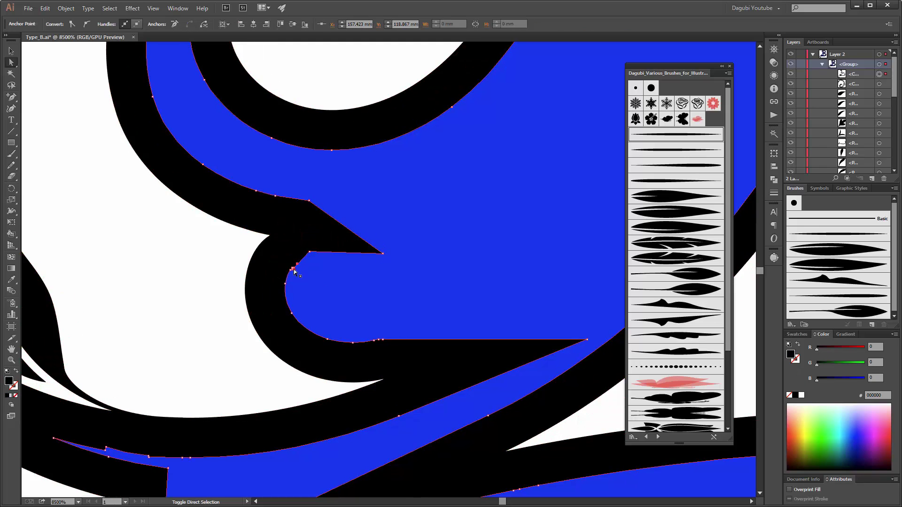
pyautogui.click(294, 269)
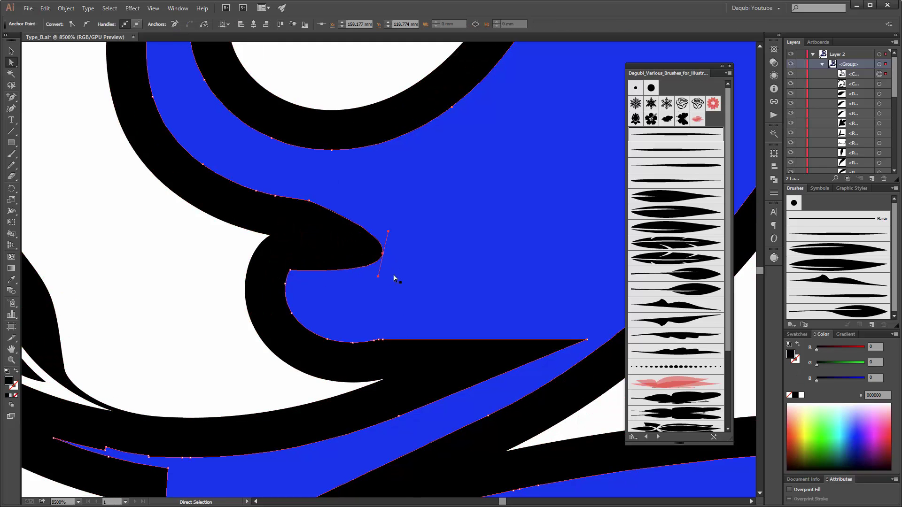
pyautogui.moveTo(383, 254); pyautogui.dragTo(306, 237)
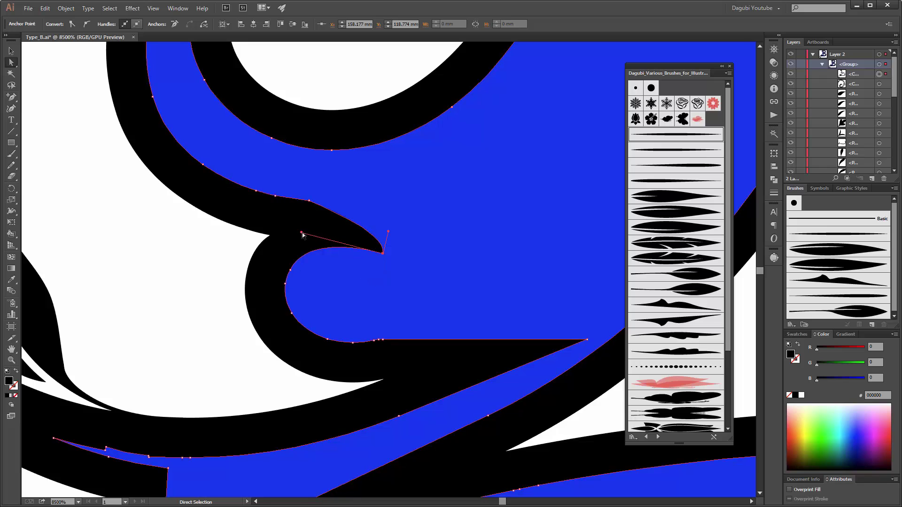
pyautogui.click(309, 201)
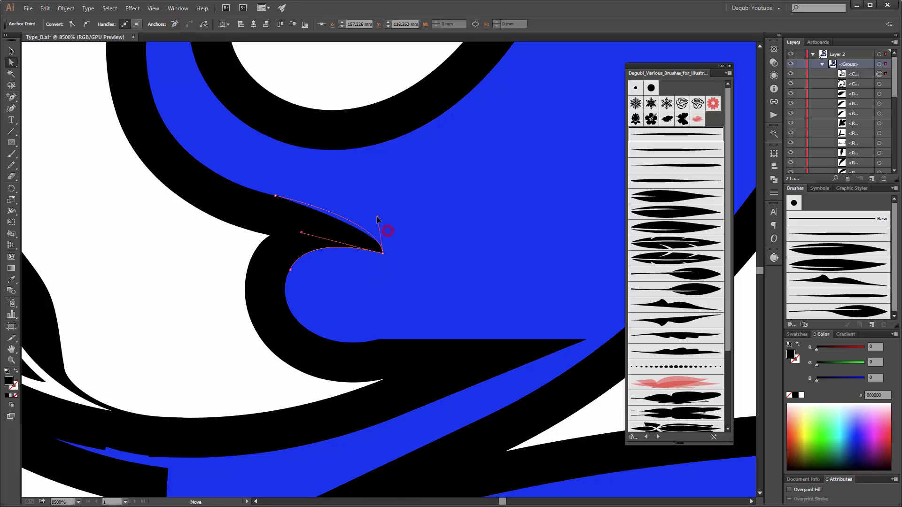
pyautogui.click(159, 250)
# Step: Move the nearby tip anchor left, make it smooth, and curve the tip upward
pyautogui.scroll(-3, 265, 219)
pyautogui.scroll(2, 312, 279)
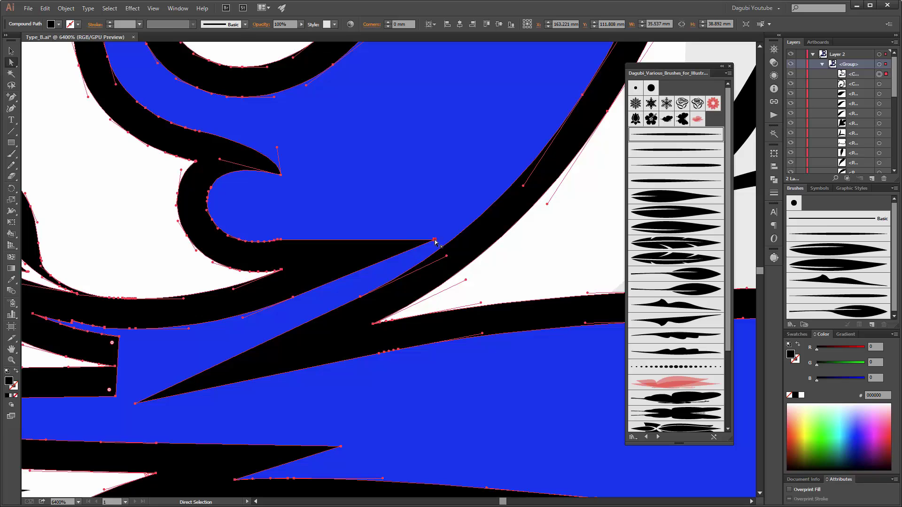
pyautogui.moveTo(432, 239); pyautogui.dragTo(362, 232)
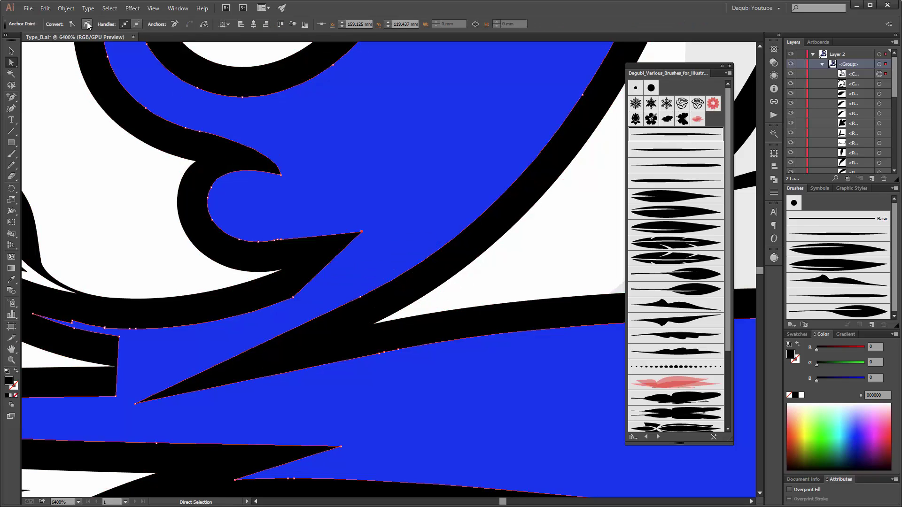
pyautogui.click(277, 240)
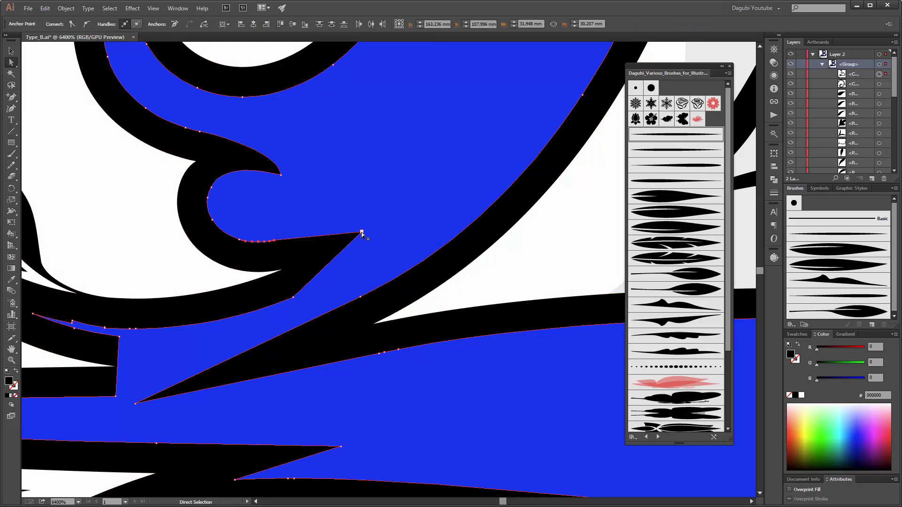
pyautogui.click(87, 24)
pyautogui.moveTo(352, 211); pyautogui.dragTo(309, 235)
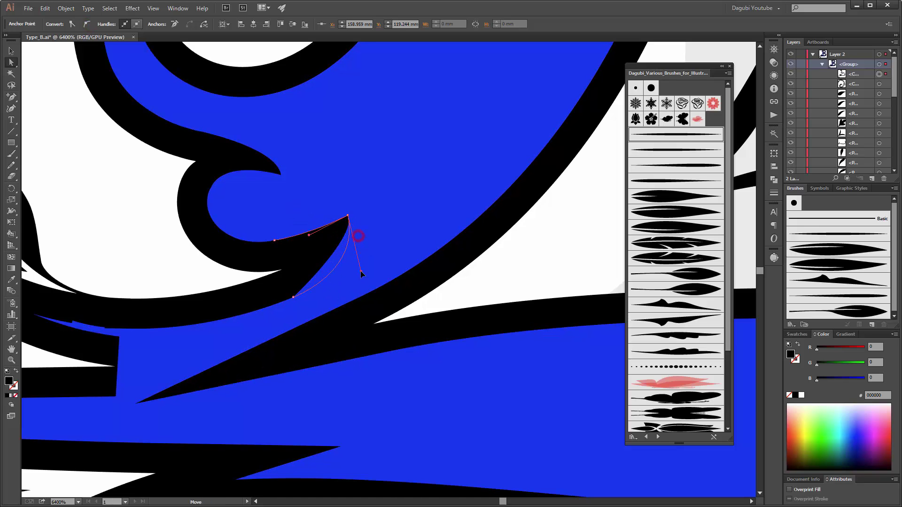
pyautogui.moveTo(323, 333); pyautogui.dragTo(399, 178)
pyautogui.moveTo(326, 190); pyautogui.dragTo(416, 228)
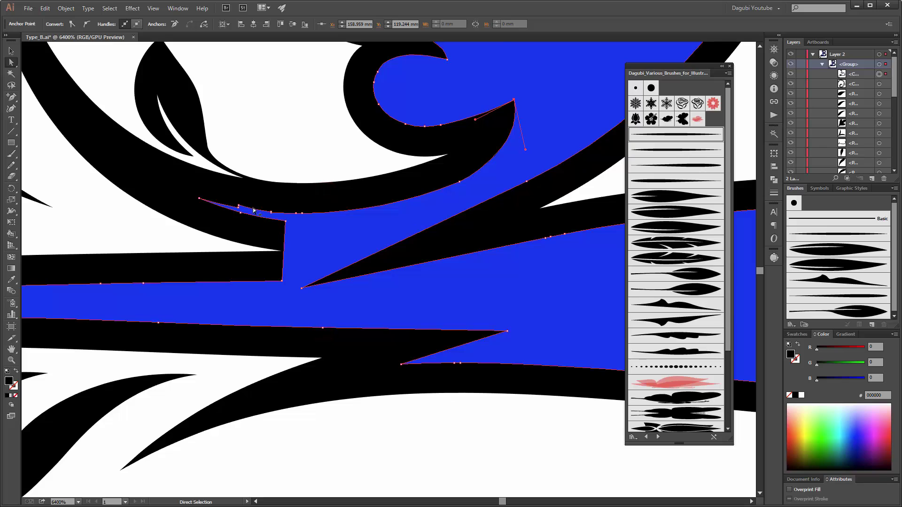
# Step: Remove the zigzag anchors on the blue fill and smooth that edge into an even curve
pyautogui.scroll(3, 269, 177)
pyautogui.click(207, 235)
pyautogui.click(175, 24)
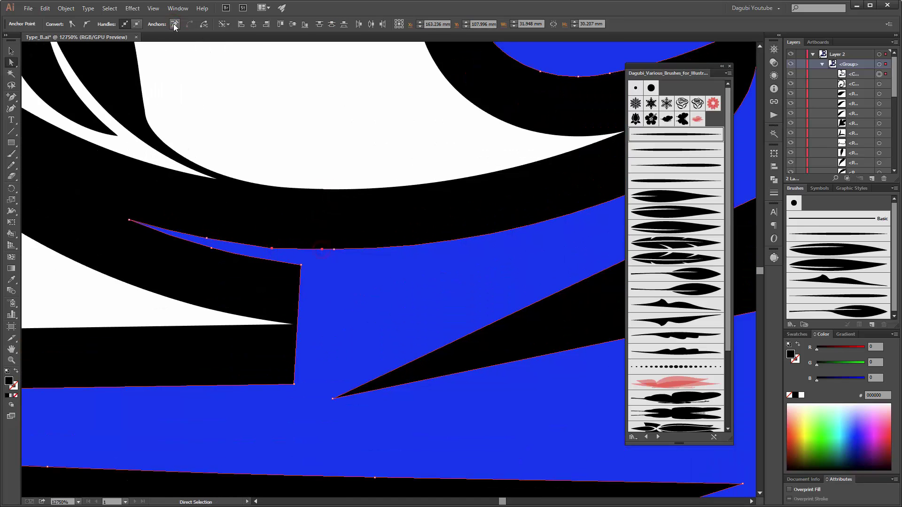
pyautogui.click(334, 249)
pyautogui.click(86, 24)
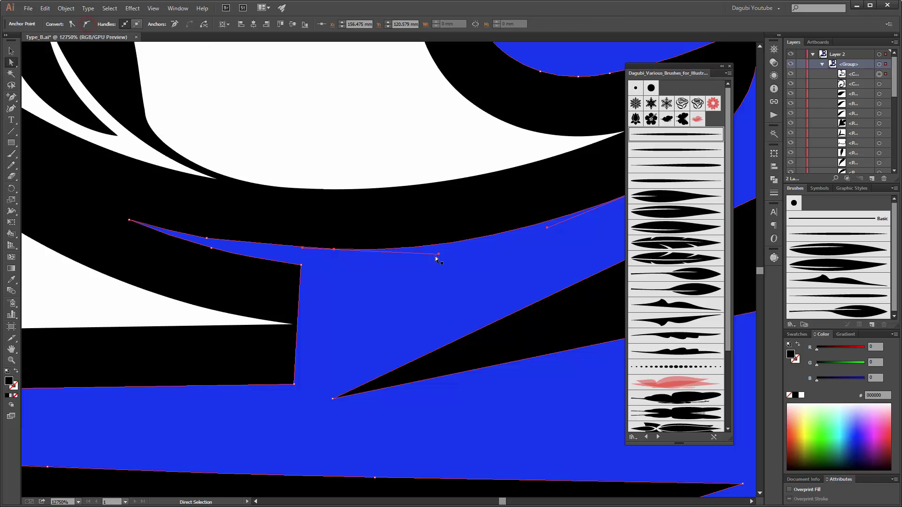
pyautogui.moveTo(439, 254); pyautogui.dragTo(435, 251)
pyautogui.moveTo(302, 248); pyautogui.dragTo(275, 248)
# Step: Pull the blue fill's corner out into the swirl as a smooth, curved tip
pyautogui.click(268, 289)
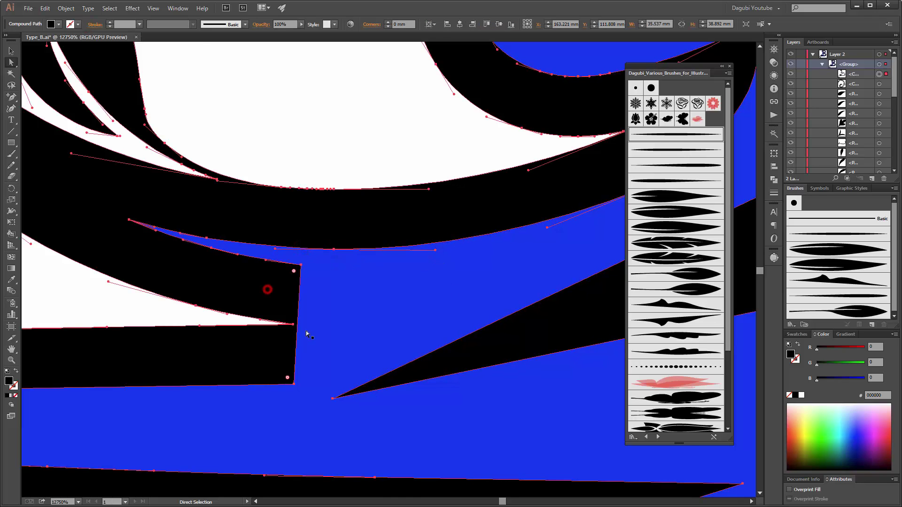
pyautogui.click(298, 320)
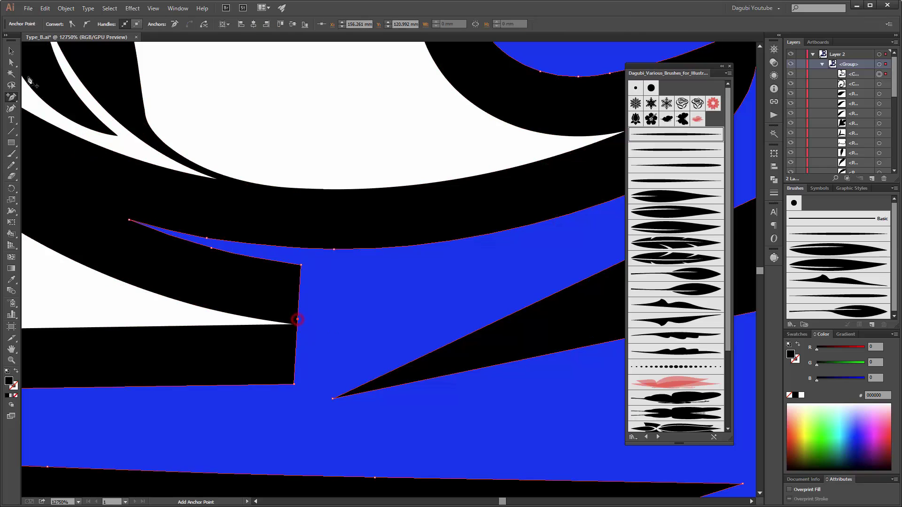
pyautogui.moveTo(297, 320); pyautogui.dragTo(463, 279)
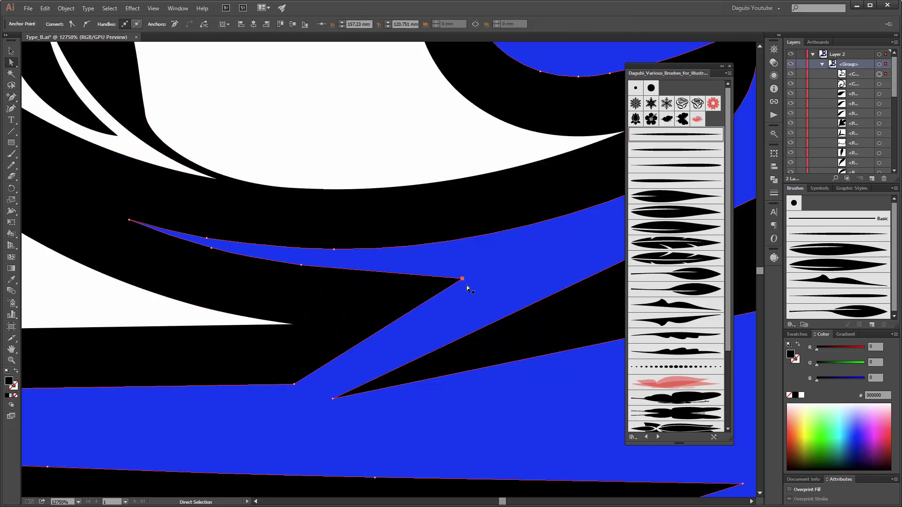
pyautogui.click(88, 26)
pyautogui.moveTo(453, 240); pyautogui.dragTo(454, 241)
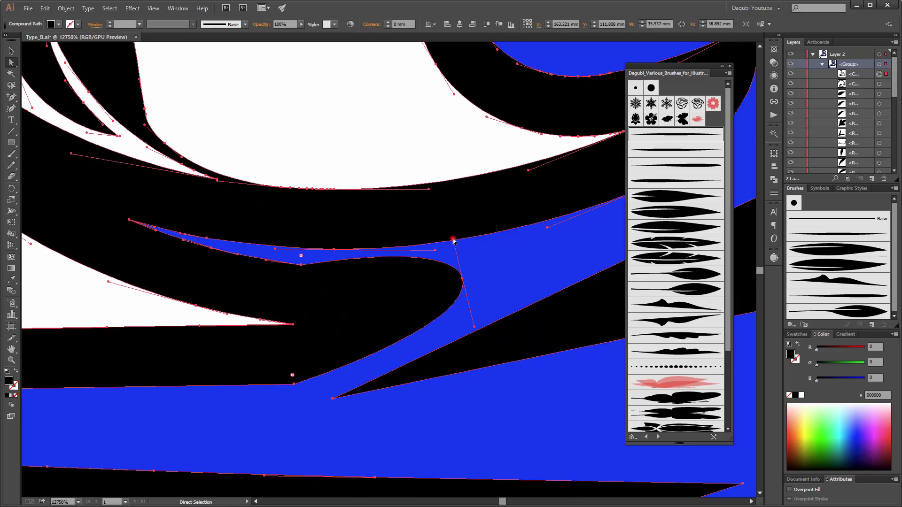
pyautogui.click(347, 276)
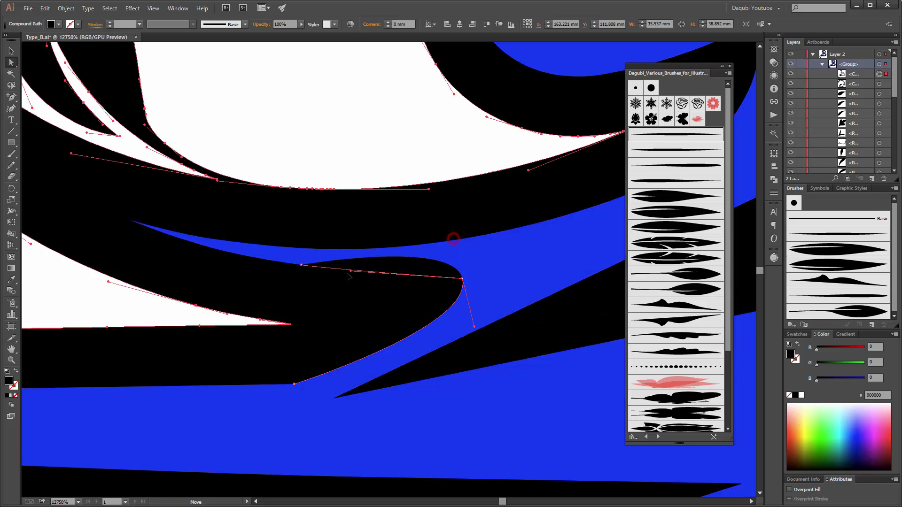
pyautogui.moveTo(473, 326)
pyautogui.mouseDown()
pyautogui.moveTo(348, 406)
pyautogui.moveTo(420, 347)
pyautogui.mouseUp()
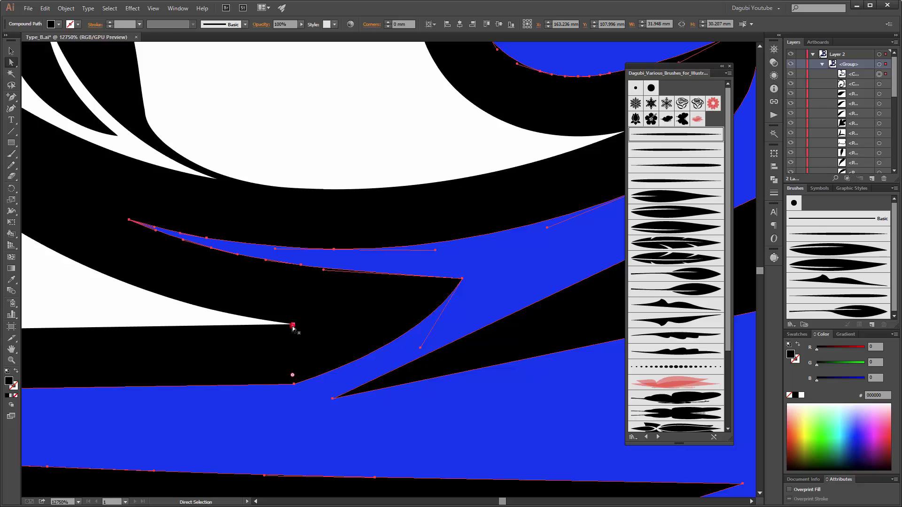
# Step: Refine the blue tip's upper and lower edges so they follow the black contour
pyautogui.click(293, 383)
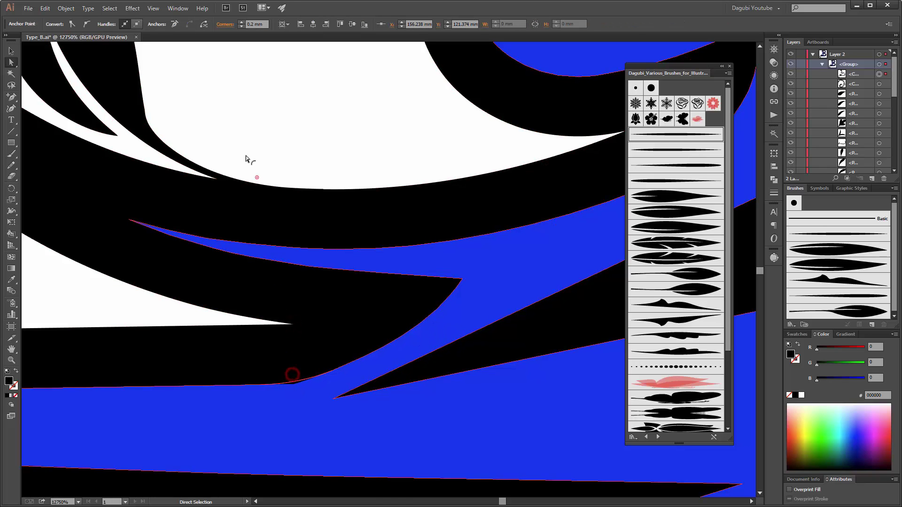
pyautogui.click(437, 223)
pyautogui.click(462, 279)
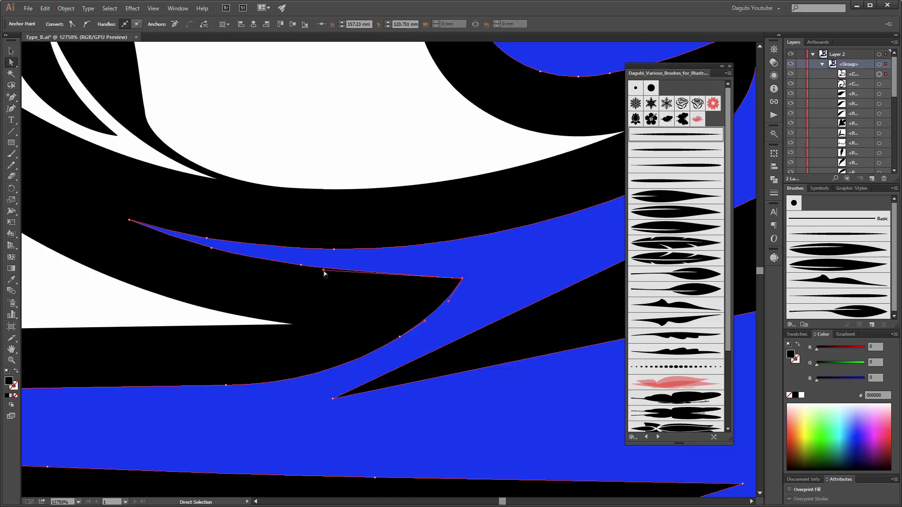
pyautogui.moveTo(323, 270); pyautogui.dragTo(301, 265)
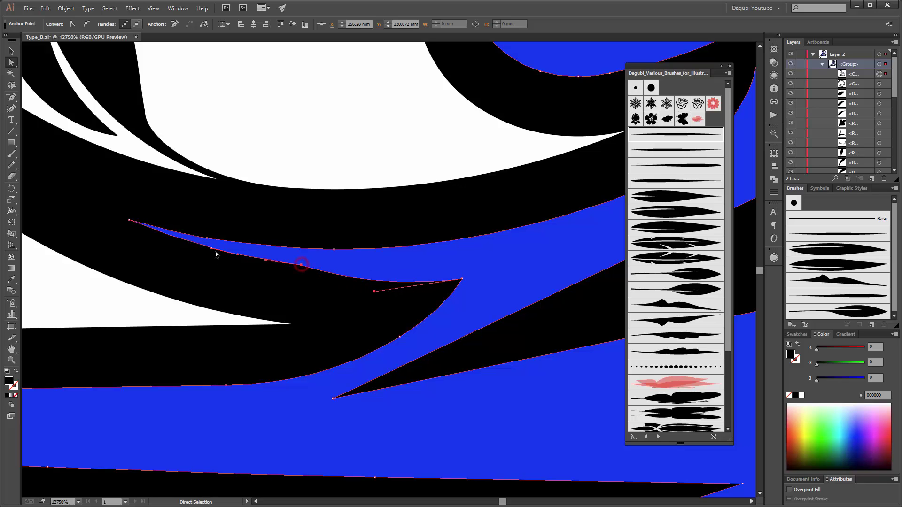
pyautogui.moveTo(374, 292); pyautogui.dragTo(309, 303)
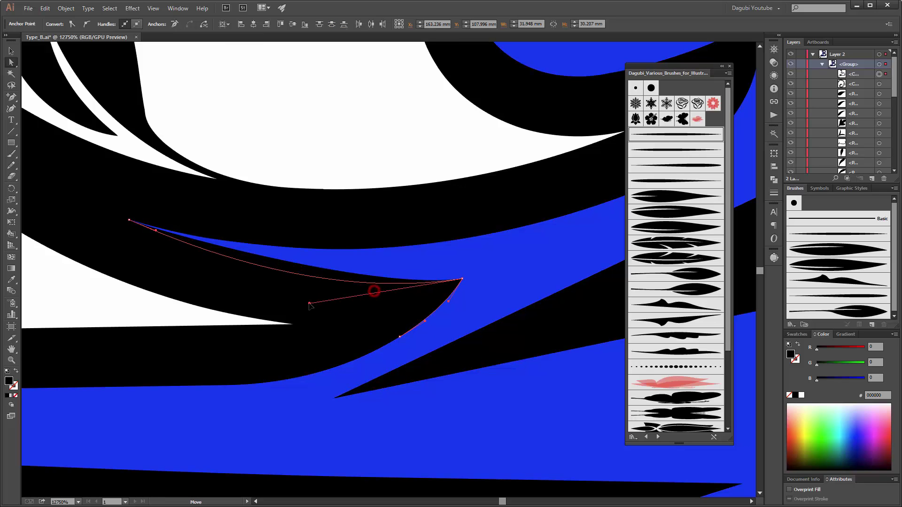
pyautogui.click(155, 230)
# Step: Remove stray anchor points from the blue band along the swirl
pyautogui.scroll(-5, 266, 284)
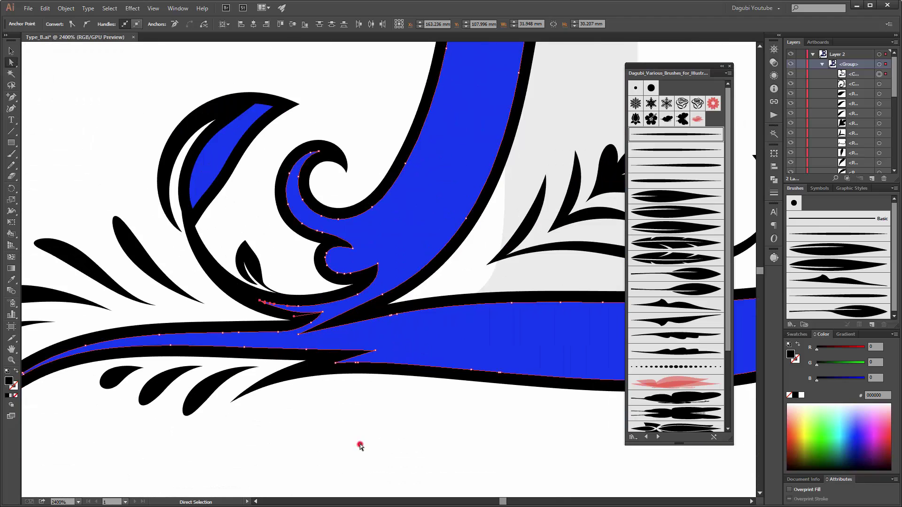
pyautogui.moveTo(513, 349); pyautogui.dragTo(177, 364)
pyautogui.moveTo(499, 326); pyautogui.dragTo(373, 318)
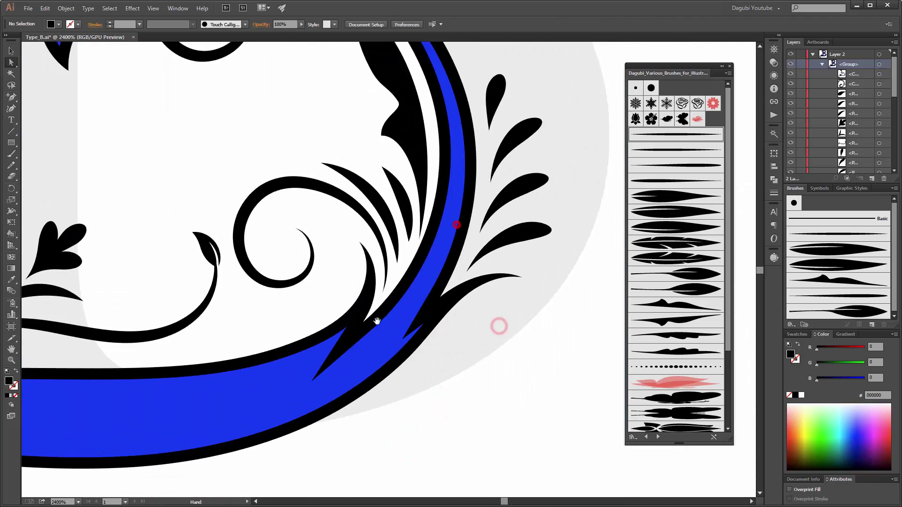
pyautogui.moveTo(455, 224)
pyautogui.mouseDown()
pyautogui.moveTo(244, 143)
pyautogui.moveTo(288, 241)
pyautogui.moveTo(342, 240)
pyautogui.mouseUp()
pyautogui.scroll(3, 342, 240)
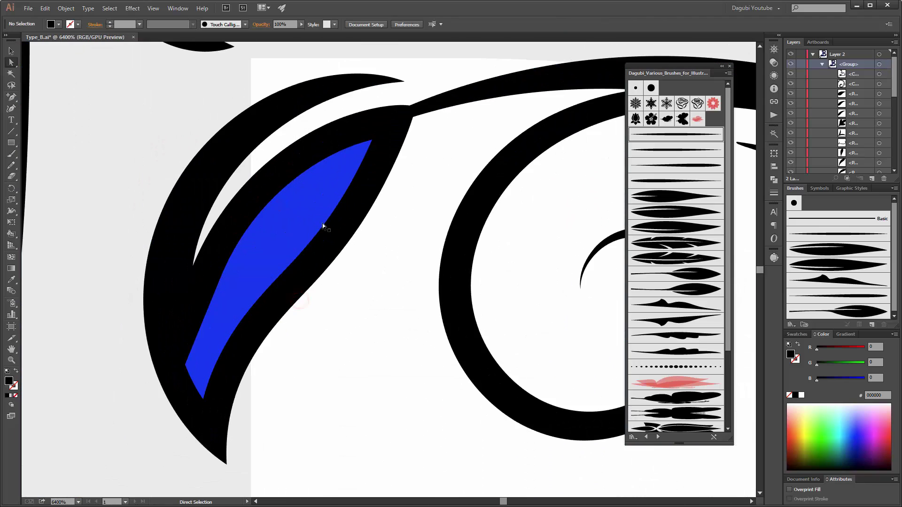
pyautogui.click(326, 223)
pyautogui.moveTo(372, 162); pyautogui.dragTo(309, 297)
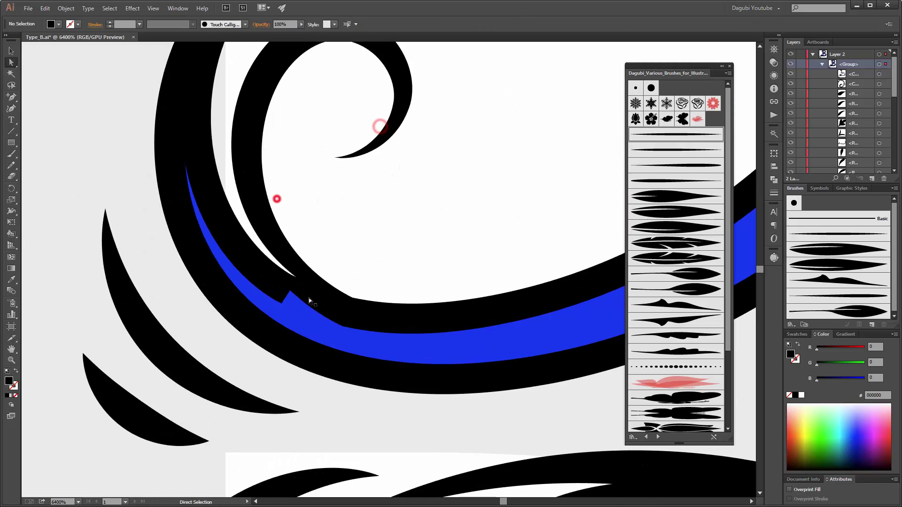
pyautogui.click(310, 303)
pyautogui.scroll(1, 245, 326)
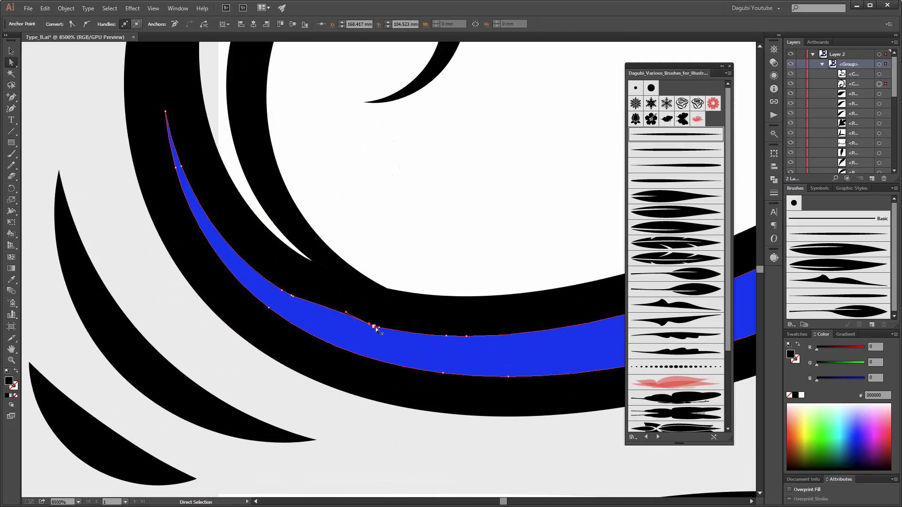
pyautogui.click(374, 323)
pyautogui.keyDown('shift'); pyautogui.click(296, 299); pyautogui.keyUp('shift')
pyautogui.click(175, 24)
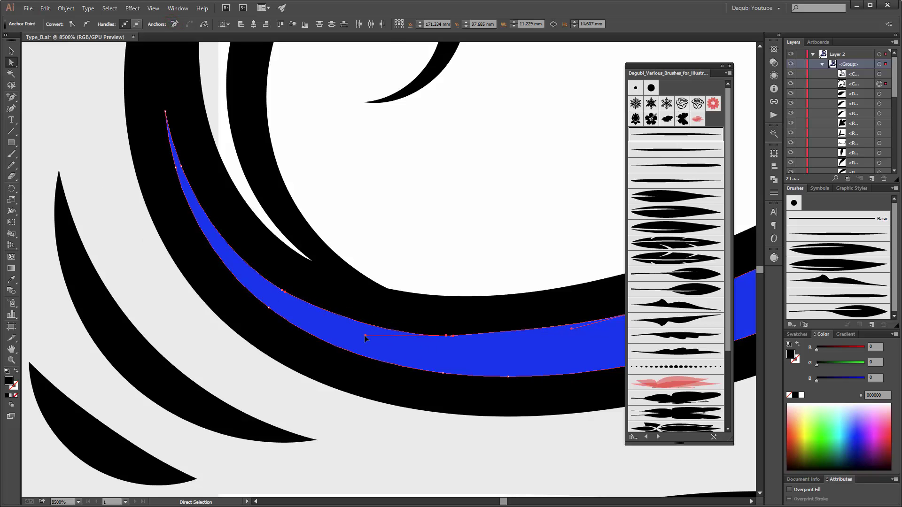
# Step: Delete the blue fill inside the leaf
pyautogui.scroll(-1, 439, 248)
pyautogui.scroll(-2, 399, 251)
pyautogui.scroll(3, 352, 212)
pyautogui.click(353, 223)
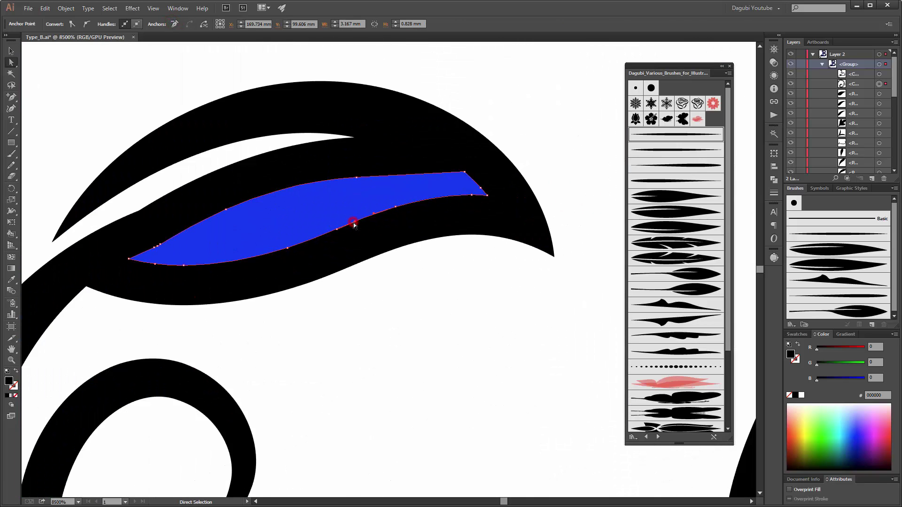
pyautogui.press('Delete')
# Step: Reshape the blue strip under the arc so its tip and lower curve meet the black edge
pyautogui.scroll(-4, 492, 271)
pyautogui.scroll(2, 573, 324)
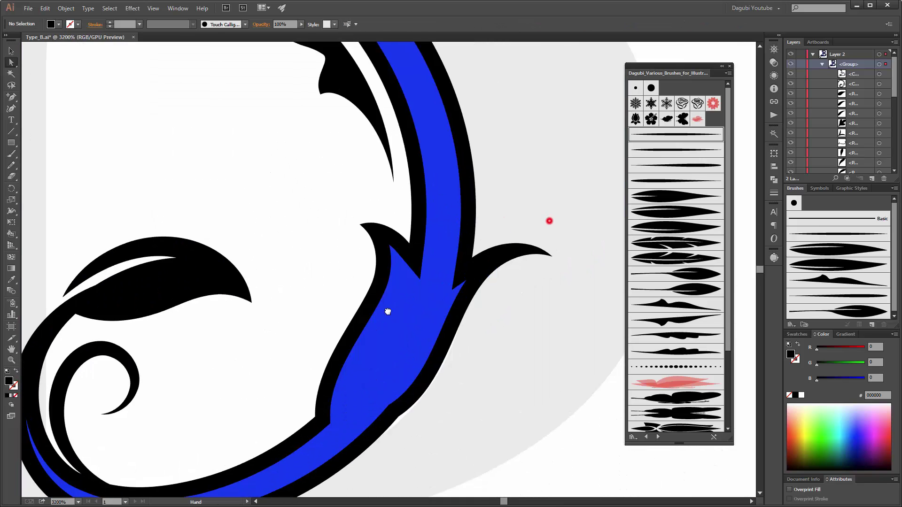
pyautogui.scroll(3, 386, 312)
pyautogui.scroll(4, 262, 258)
pyautogui.click(279, 249)
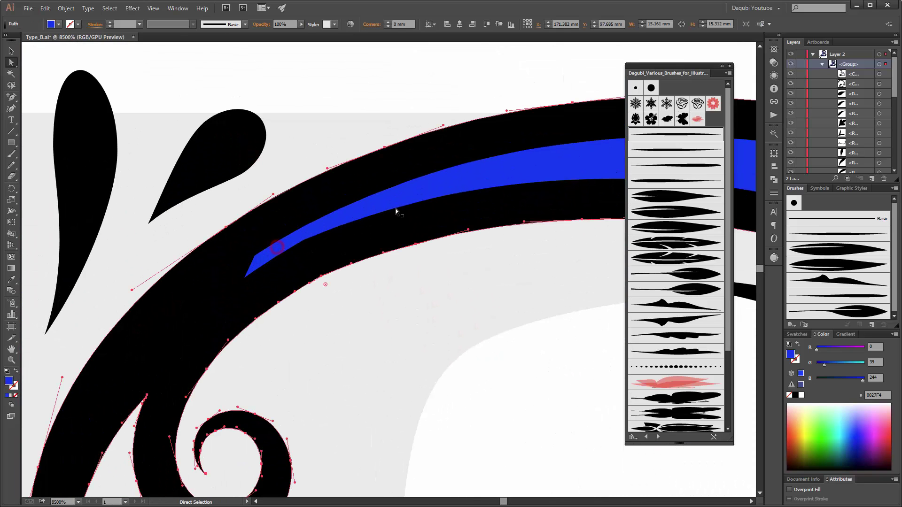
pyautogui.moveTo(255, 257); pyautogui.dragTo(210, 304)
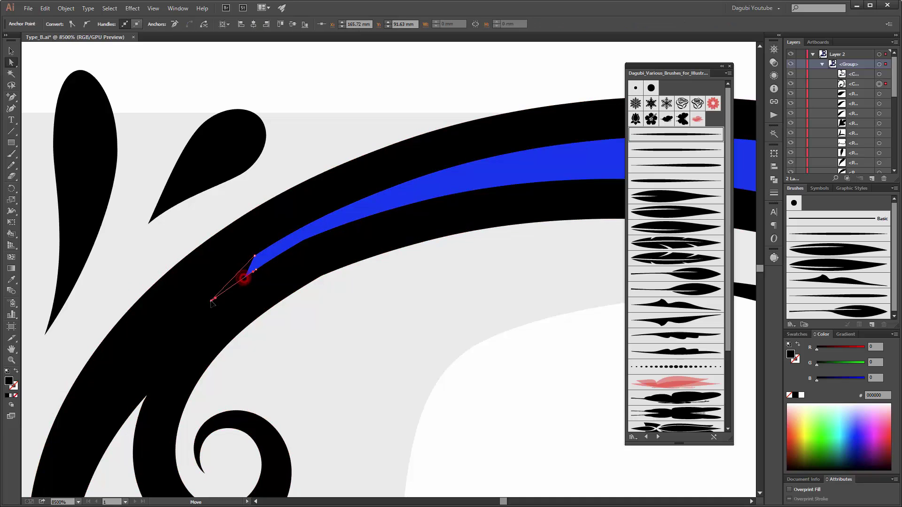
pyautogui.click(86, 24)
pyautogui.click(304, 241)
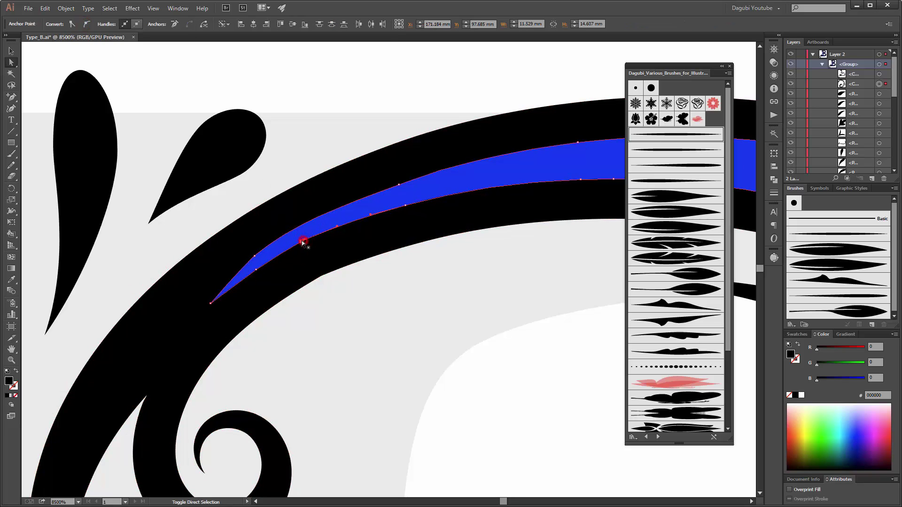
pyautogui.click(174, 24)
pyautogui.click(256, 270)
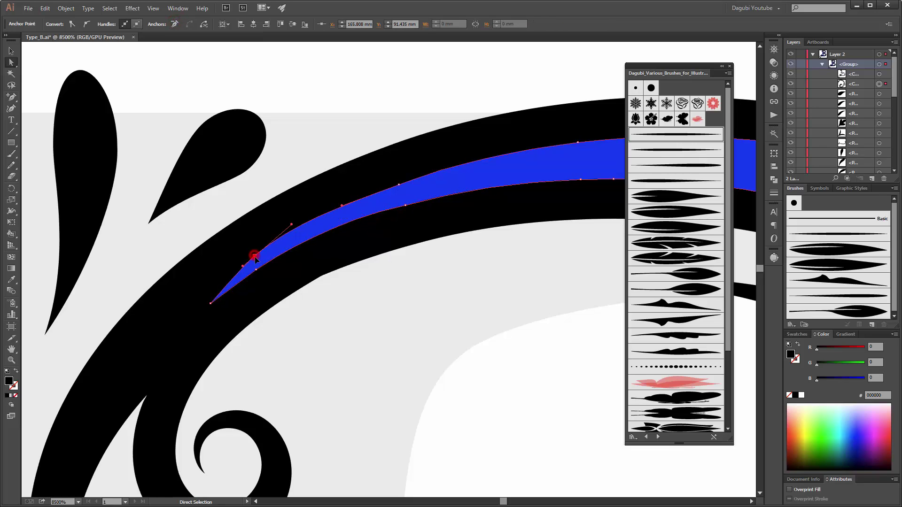
pyautogui.moveTo(254, 258); pyautogui.dragTo(290, 229)
# Step: Deselect, zoom out and hide the grey reference B layer
pyautogui.hotkey('ctrl', 'shift', 'a')
pyautogui.hotkey('ctrl', '-')
pyautogui.hotkey('ctrl', '-')
pyautogui.hotkey('ctrl', '-')
pyautogui.hotkey('ctrl', '-')
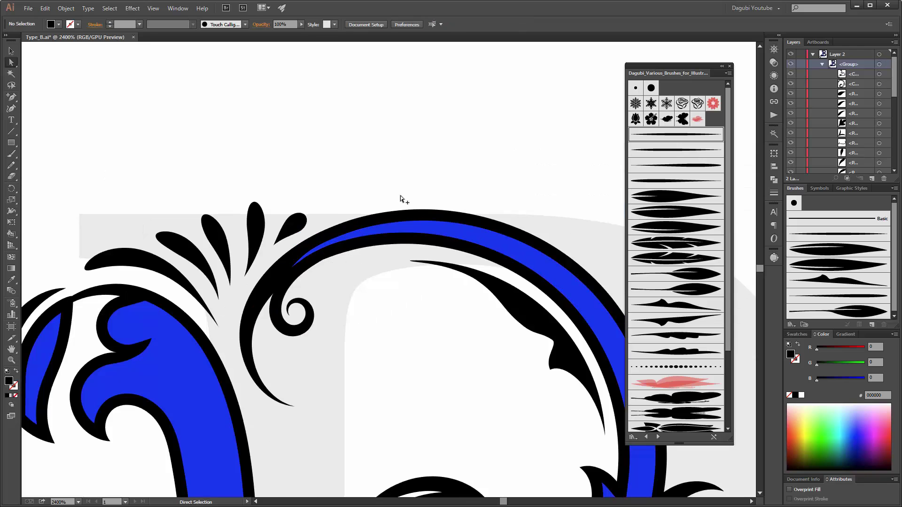
pyautogui.hotkey('ctrl', '-')
pyautogui.hotkey('ctrl', '-')
pyautogui.scroll(-1, 841, 118)
pyautogui.click(791, 169)
# Step: Delete the remaining blue sliver inside the leaf
pyautogui.scroll(1, 406, 248)
pyautogui.scroll(1, 407, 248)
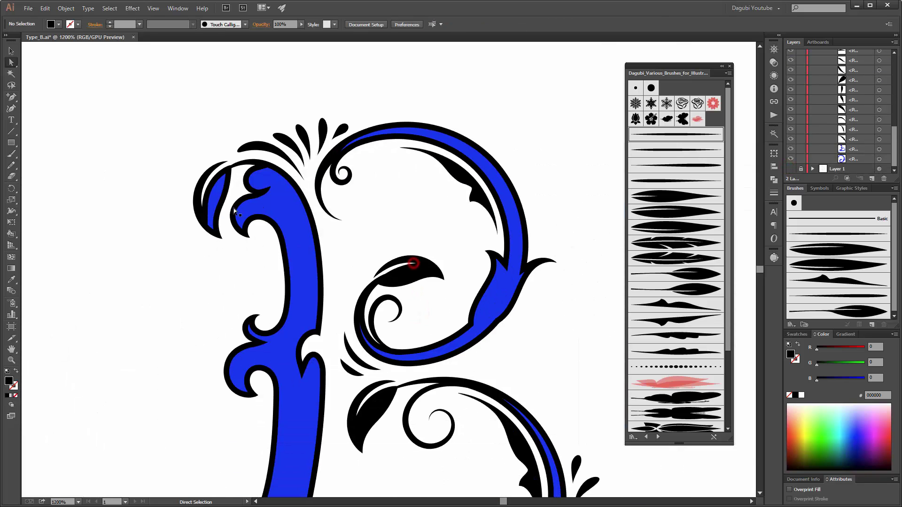
pyautogui.scroll(2, 233, 207)
pyautogui.click(180, 179)
pyautogui.press('Delete')
# Step: Fit the artboard in view and select both blue fill shapes of the B
pyautogui.hotkey('ctrl', '-')
pyautogui.hotkey('ctrl', '-')
pyautogui.hotkey('ctrl', '-')
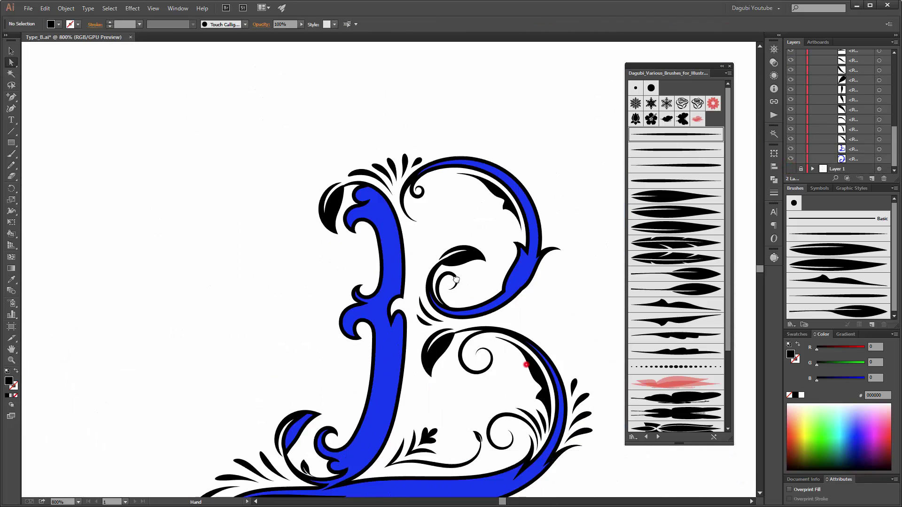
pyautogui.hotkey('ctrl', '0')
pyautogui.click(880, 149)
pyautogui.keyDown('shift'); pyautogui.click(880, 159); pyautogui.keyUp('shift')
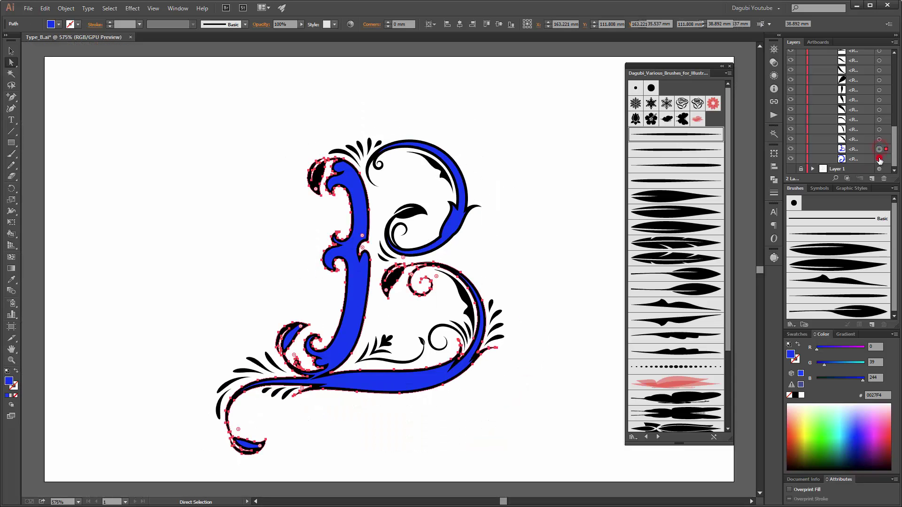
# Step: Apply a reversed gradient fill and set its left stop to a dark RGB red
pyautogui.click(845, 334)
pyautogui.click(793, 348)
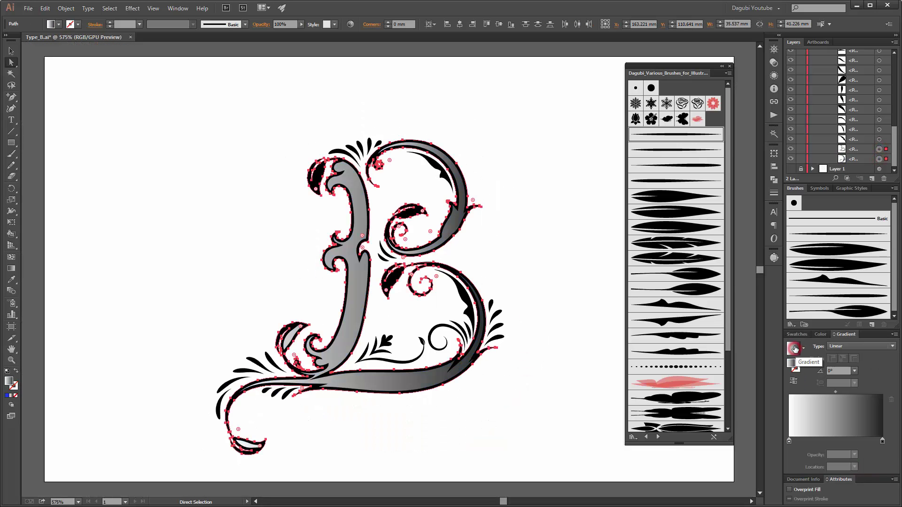
pyautogui.click(794, 379)
pyautogui.click(789, 441)
pyautogui.doubleClick(789, 441)
pyautogui.click(881, 294)
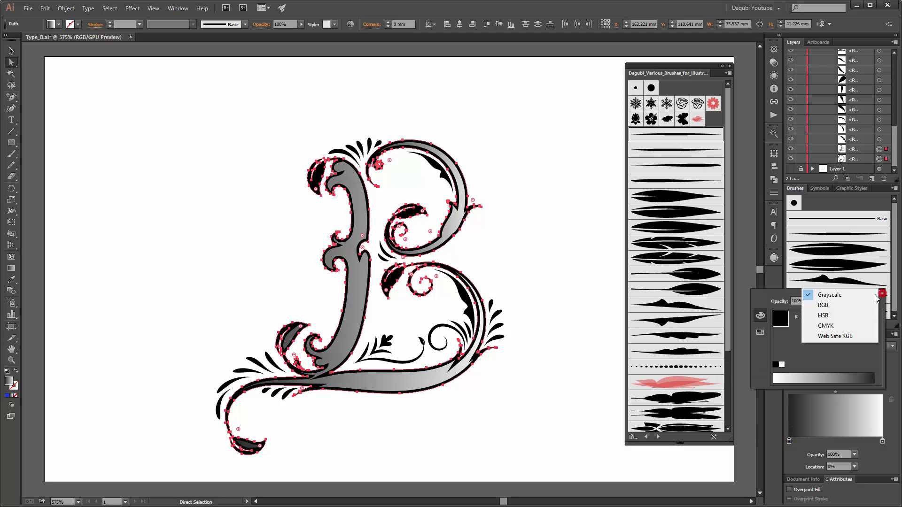
pyautogui.click(823, 305)
pyautogui.moveTo(805, 317); pyautogui.dragTo(810, 318)
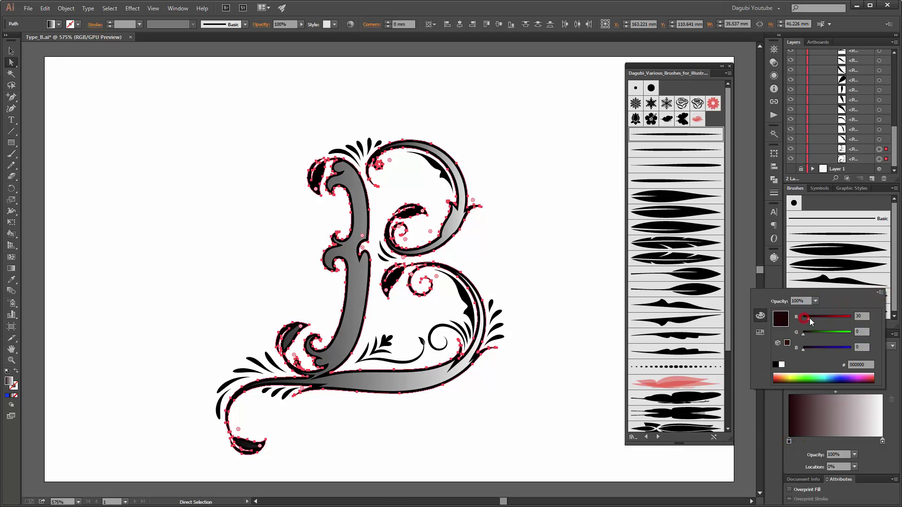
# Step: Set the gradient's right stop to bright red in RGB
pyautogui.click(883, 441)
pyautogui.doubleClick(882, 441)
pyautogui.click(881, 291)
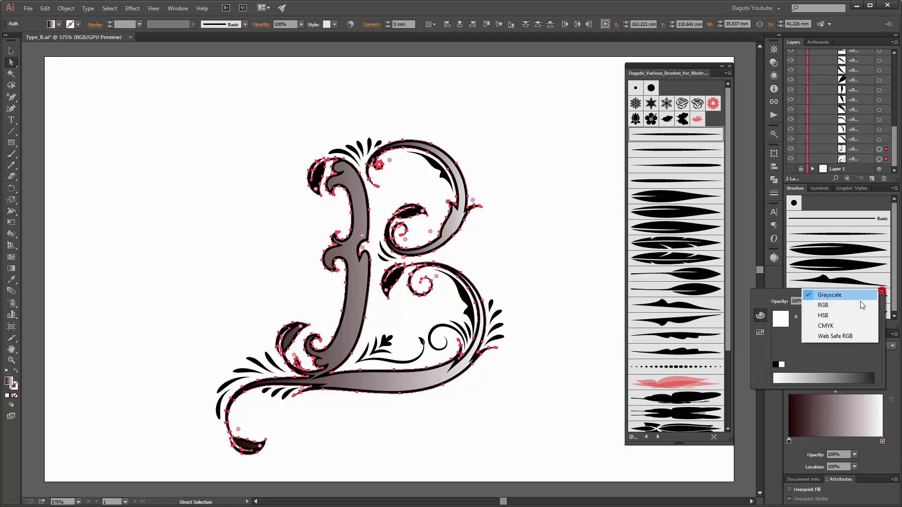
pyautogui.click(823, 305)
pyautogui.moveTo(778, 376); pyautogui.dragTo(777, 374)
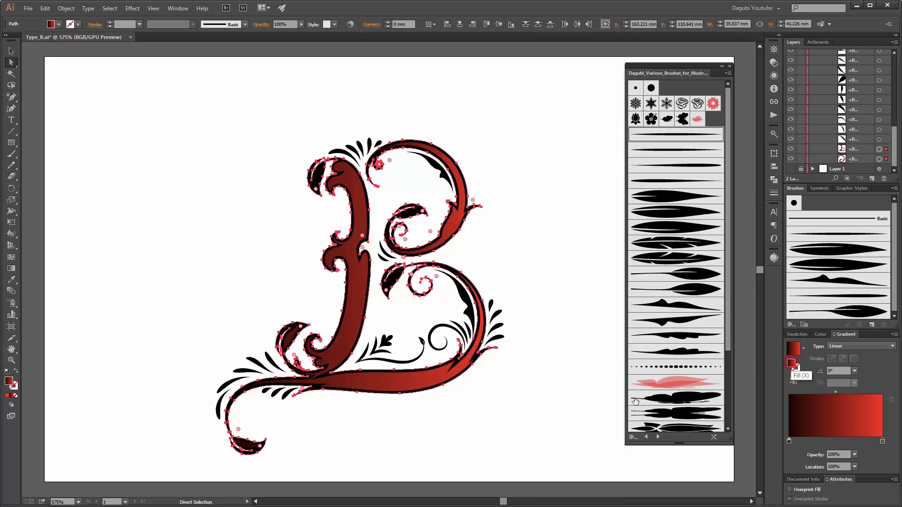
# Step: Drag the gradient from the bottom to the top of the letter, then deselect
pyautogui.press('g')
pyautogui.moveTo(399, 402); pyautogui.dragTo(400, 133)
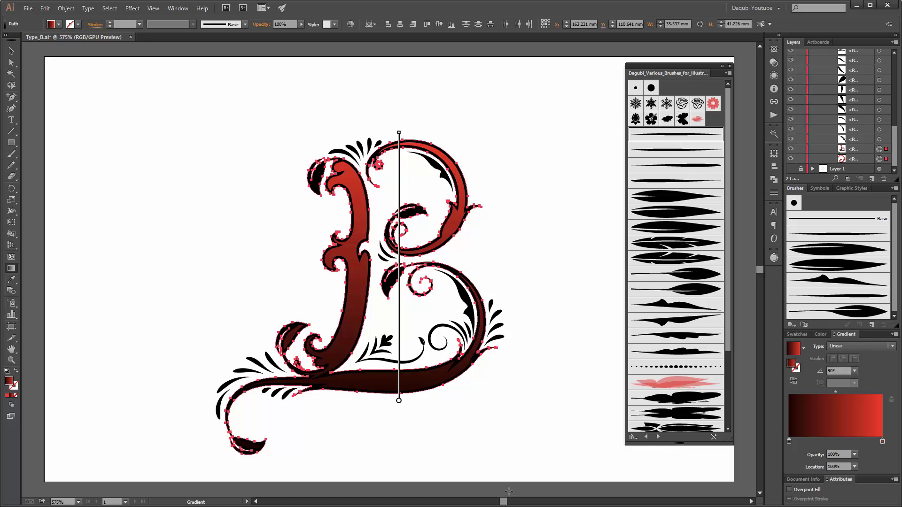
pyautogui.press('a')
pyautogui.click(533, 411)
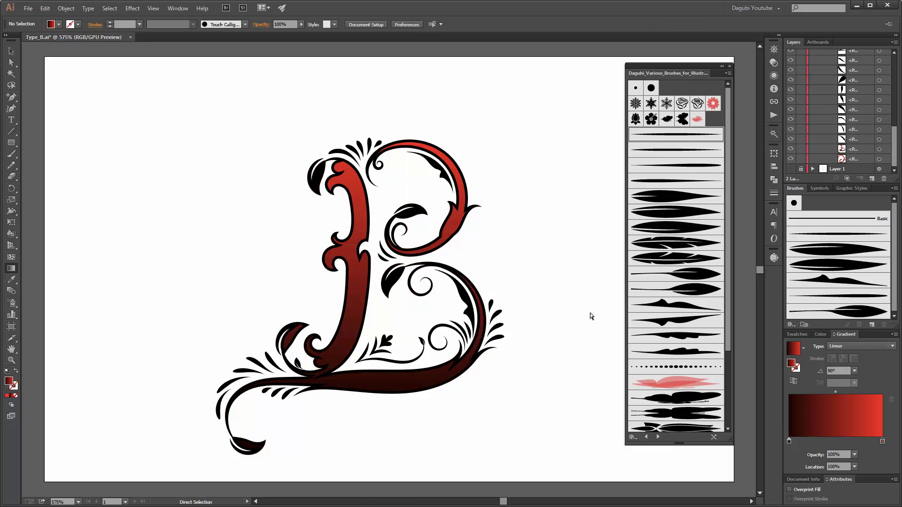
# Step: Copy the red letter body and stem paths and paste them in place
pyautogui.press('d')
pyautogui.scroll(4, 470, 329)
pyautogui.moveTo(350, 216); pyautogui.dragTo(360, 305)
pyautogui.scroll(1, 360, 306)
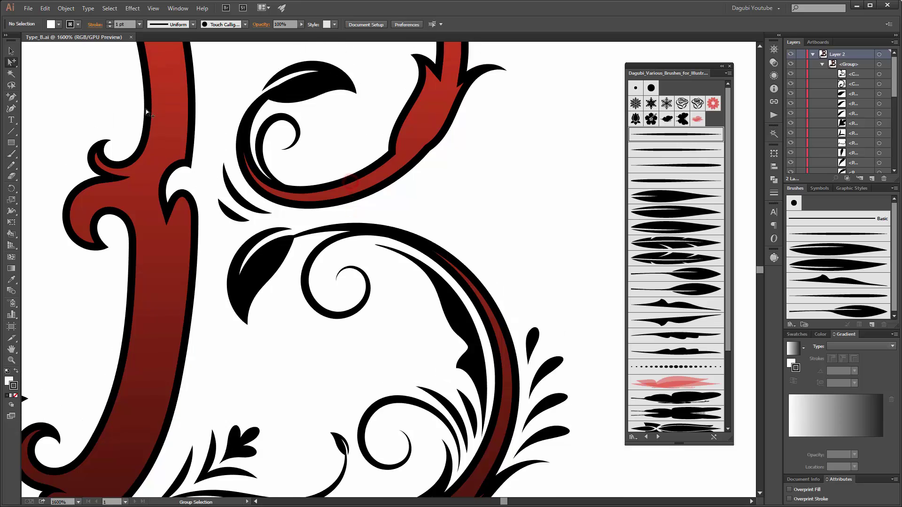
pyautogui.click(433, 142)
pyautogui.keyDown('shift'); pyautogui.click(192, 240); pyautogui.keyUp('shift')
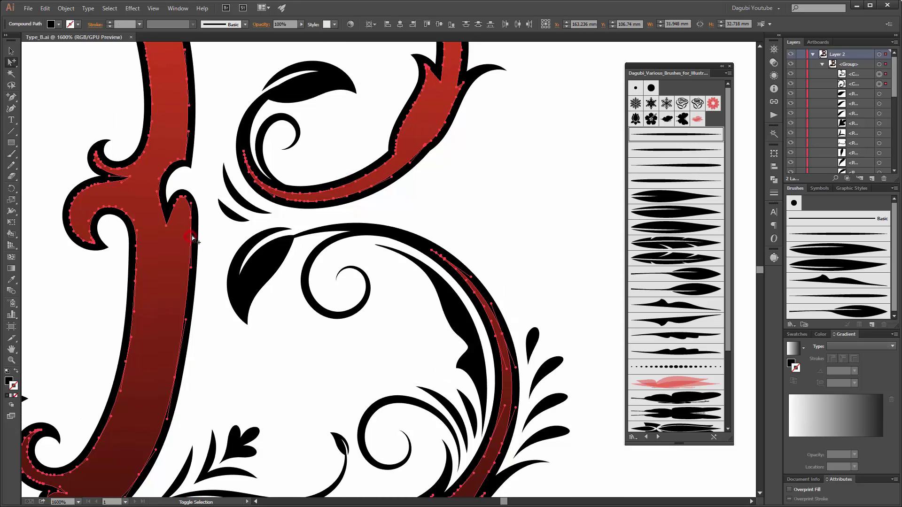
pyautogui.click(45, 8)
pyautogui.click(60, 54)
pyautogui.click(822, 65)
pyautogui.click(45, 8)
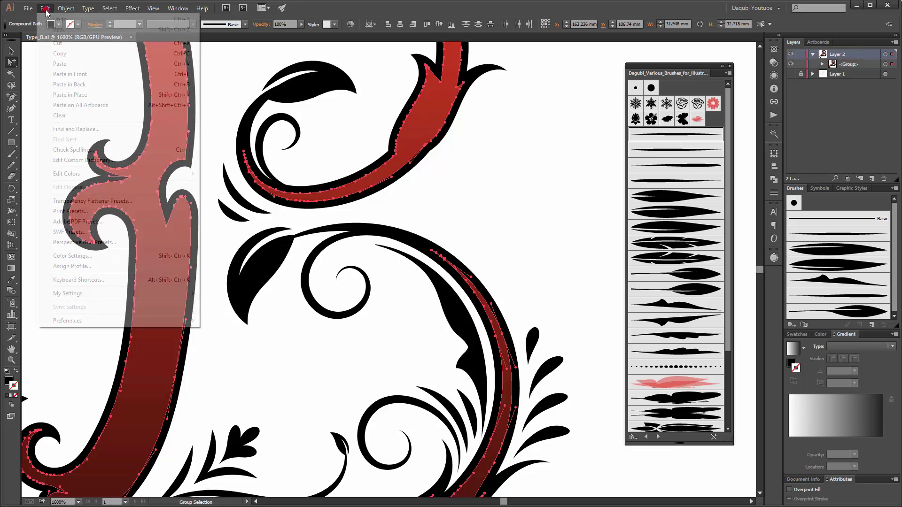
pyautogui.click(62, 95)
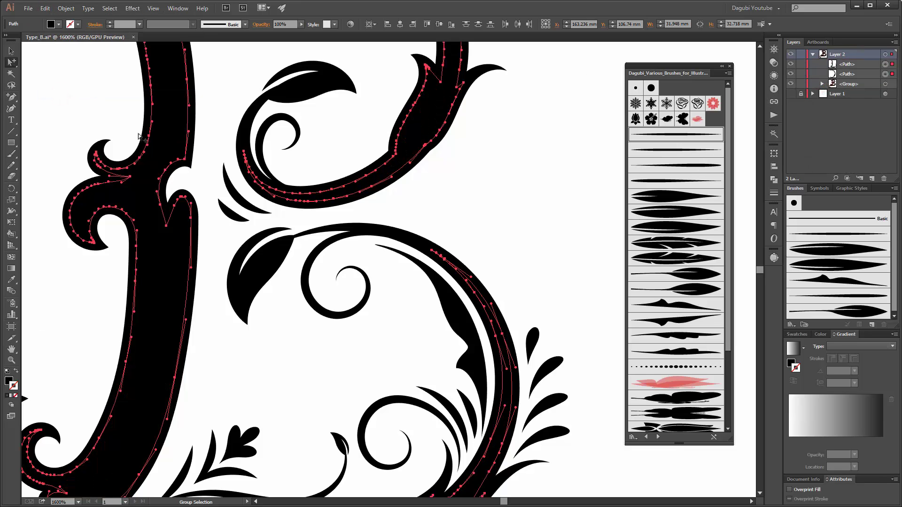
# Step: Give the pasted copy a red fill and a 0.5 pt white stroke, then deselect
pyautogui.click(59, 25)
pyautogui.click(8, 41)
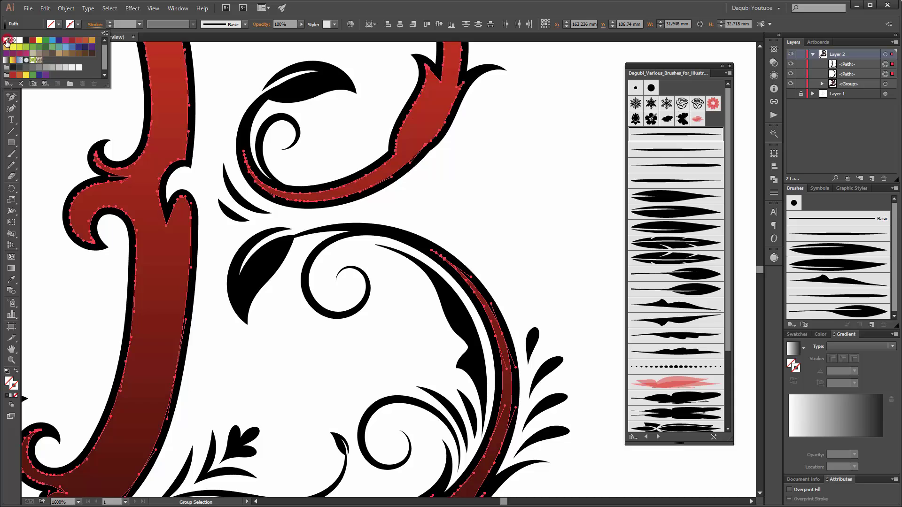
pyautogui.click(79, 24)
pyautogui.click(18, 41)
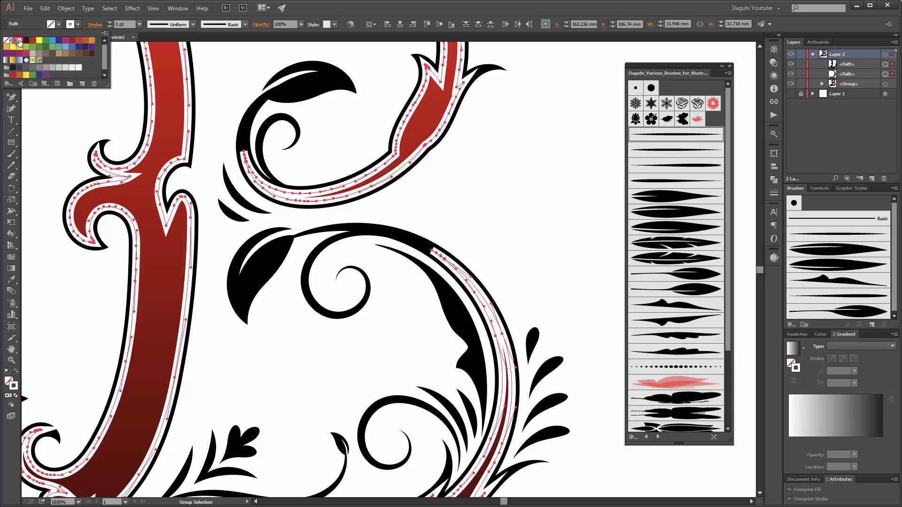
pyautogui.click(139, 25)
pyautogui.click(147, 43)
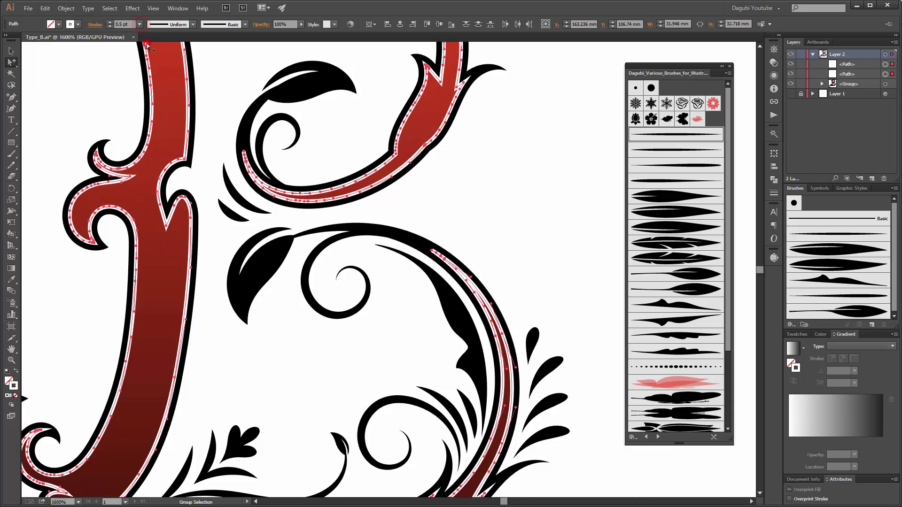
pyautogui.click(540, 206)
pyautogui.scroll(-2, 536, 188)
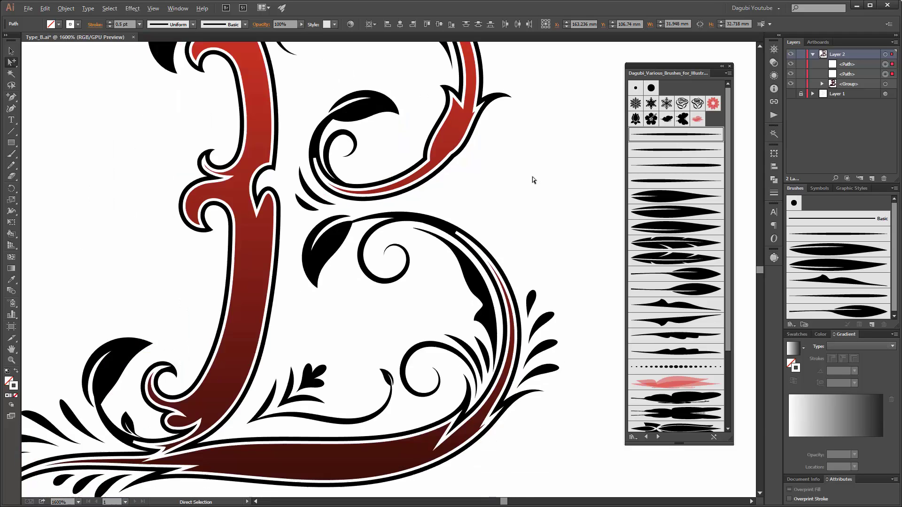
pyautogui.scroll(-1, 532, 176)
pyautogui.moveTo(576, 164); pyautogui.dragTo(559, 192)
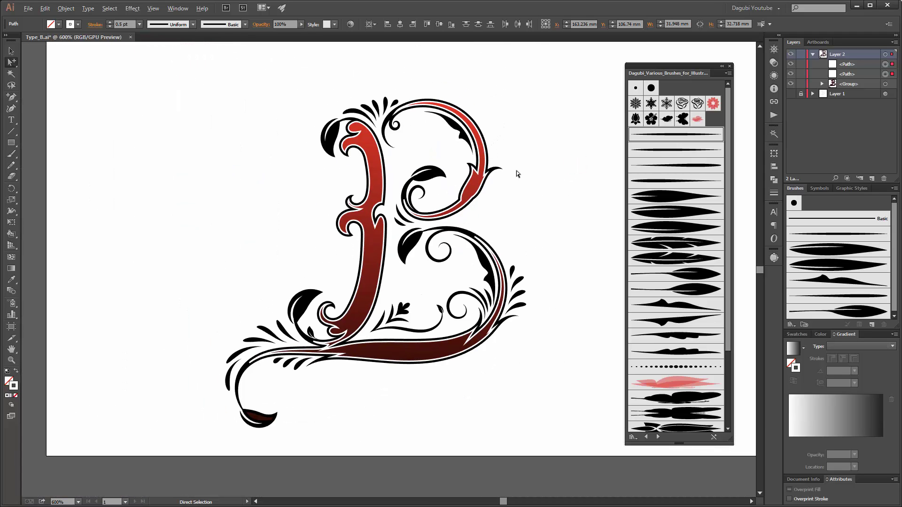
pyautogui.scroll(1, 501, 139)
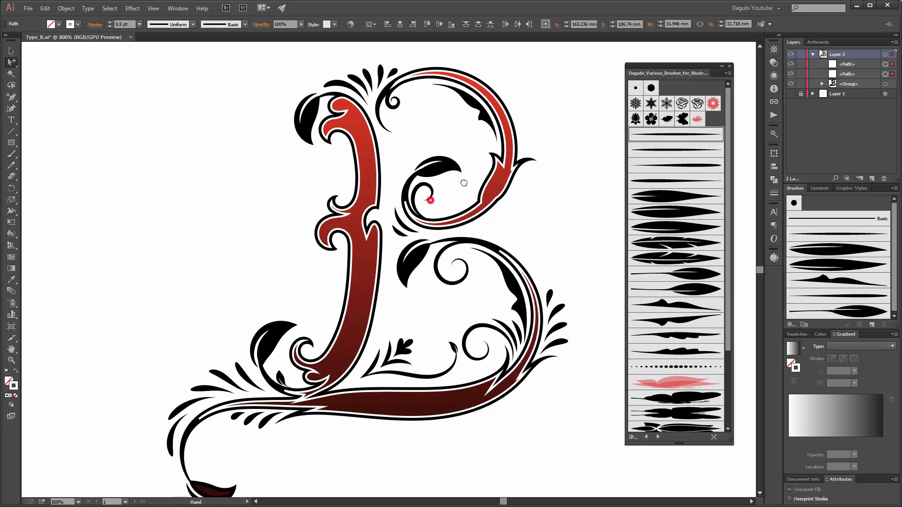
pyautogui.moveTo(463, 185); pyautogui.dragTo(471, 182)
# Step: Duplicate Layer 2, hide the copy, and unite all Layer 2 artwork into one shape
pyautogui.click(812, 54)
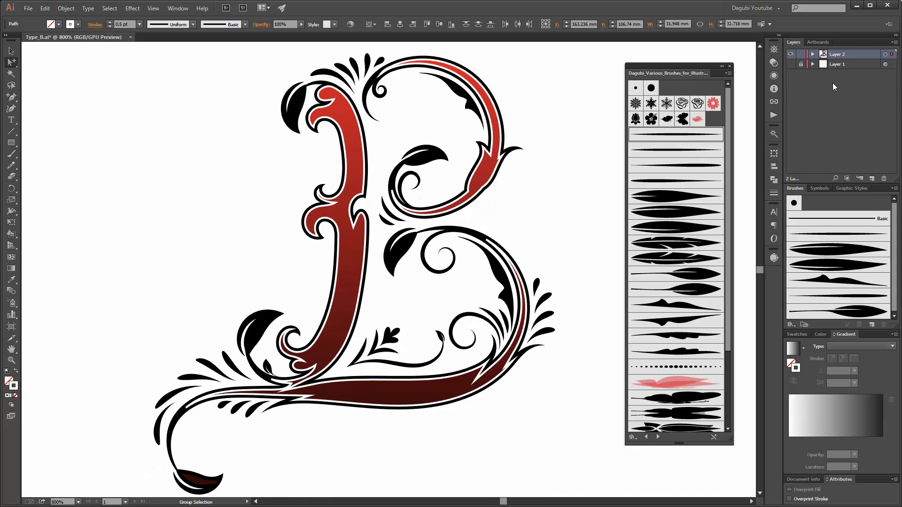
pyautogui.moveTo(867, 54); pyautogui.dragTo(872, 179)
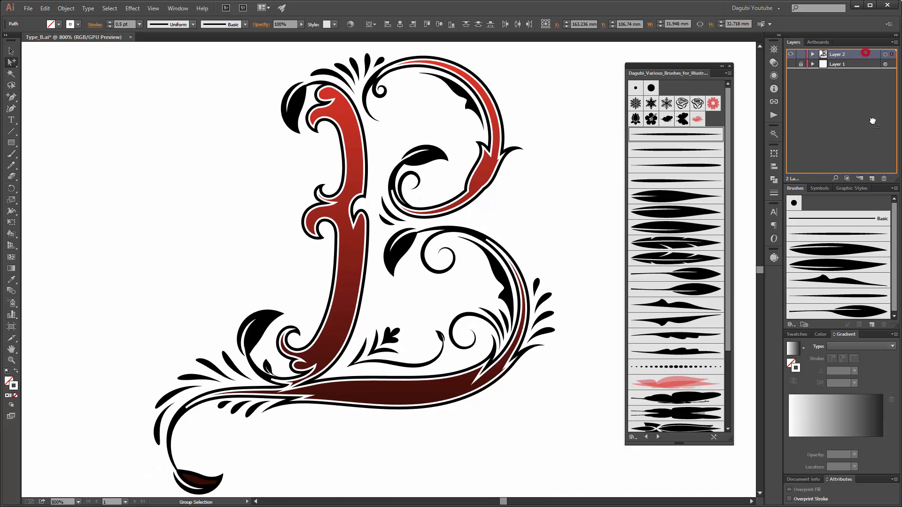
pyautogui.click(886, 64)
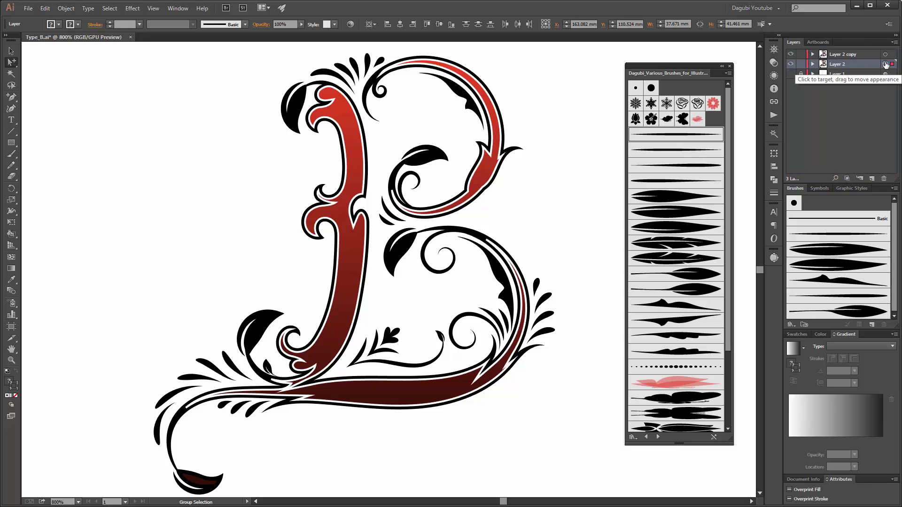
pyautogui.click(791, 54)
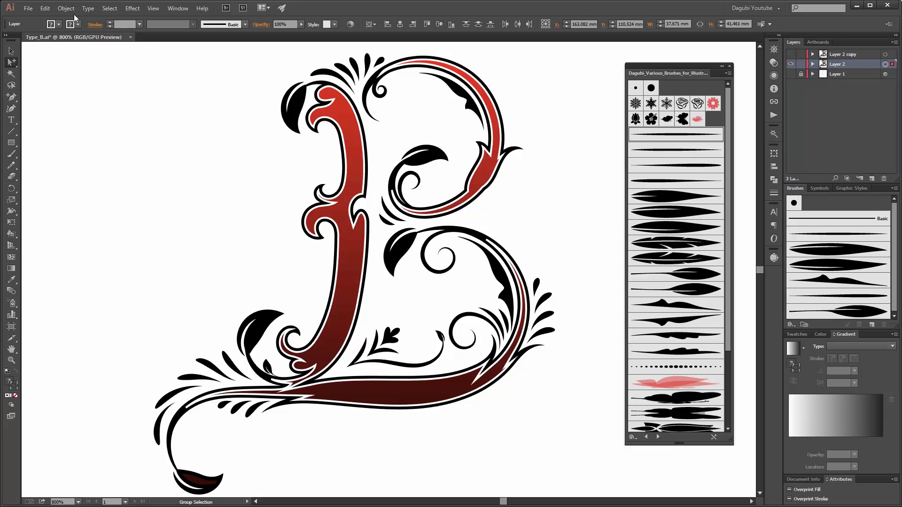
pyautogui.click(770, 185)
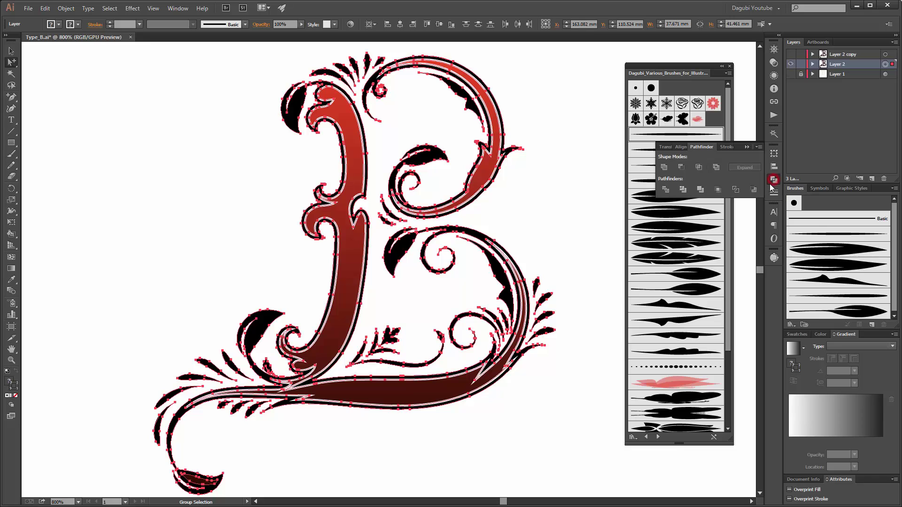
pyautogui.click(664, 168)
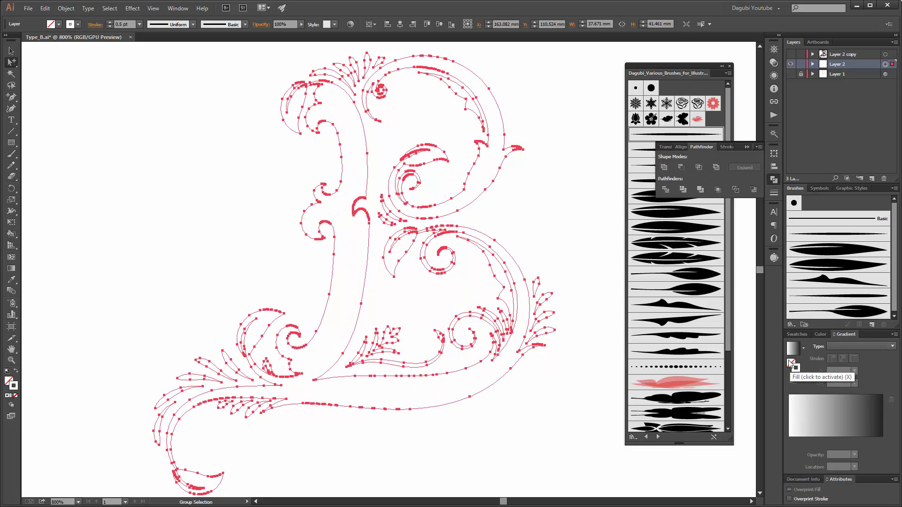
# Step: Fill and stroke the merged silhouette with 60% grey, then show the Layer 2 copy
pyautogui.click(821, 334)
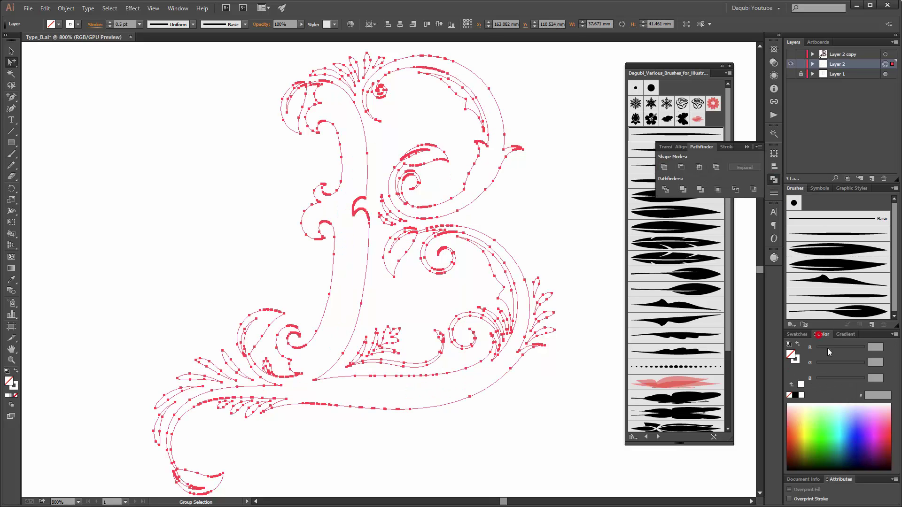
pyautogui.click(798, 334)
pyautogui.click(821, 389)
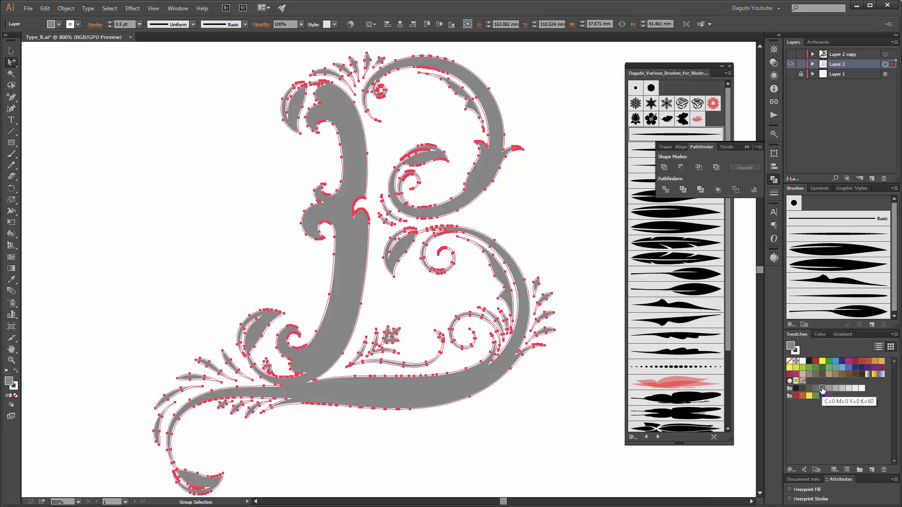
pyautogui.click(78, 24)
pyautogui.click(46, 67)
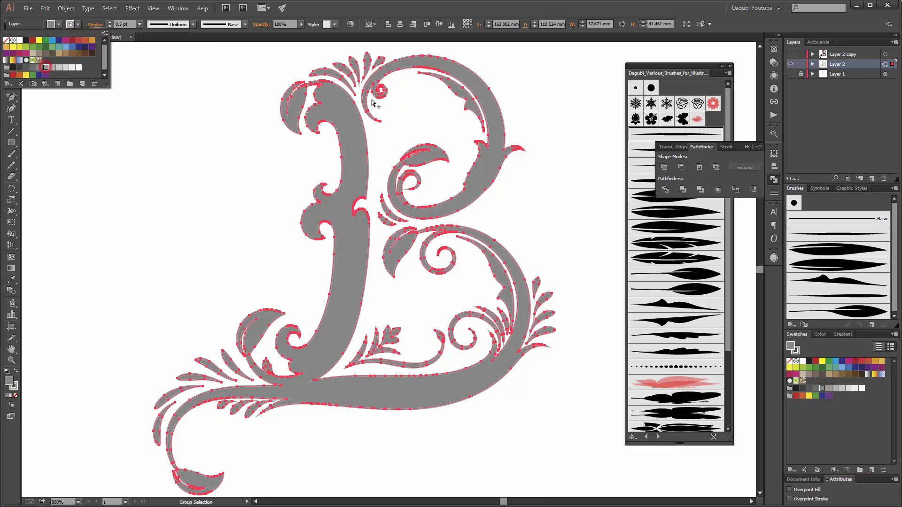
pyautogui.click(793, 56)
pyautogui.click(792, 54)
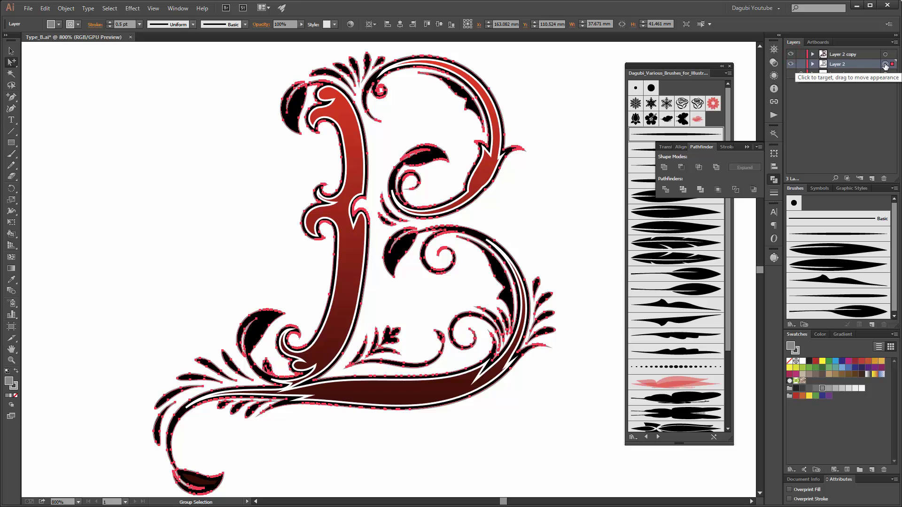
# Step: Give the grey silhouette a lighter grey 2 pt round-join stroke and fit the artboard in view
pyautogui.click(111, 22)
pyautogui.click(111, 22)
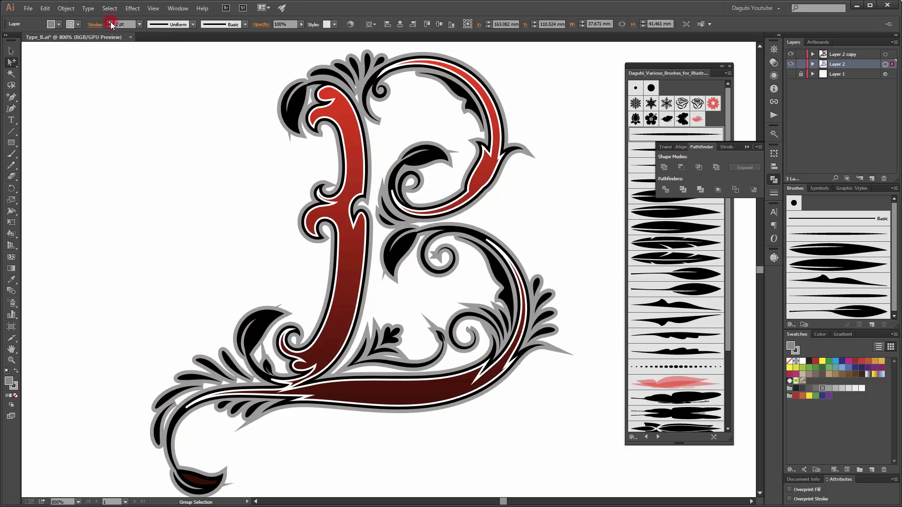
pyautogui.click(774, 193)
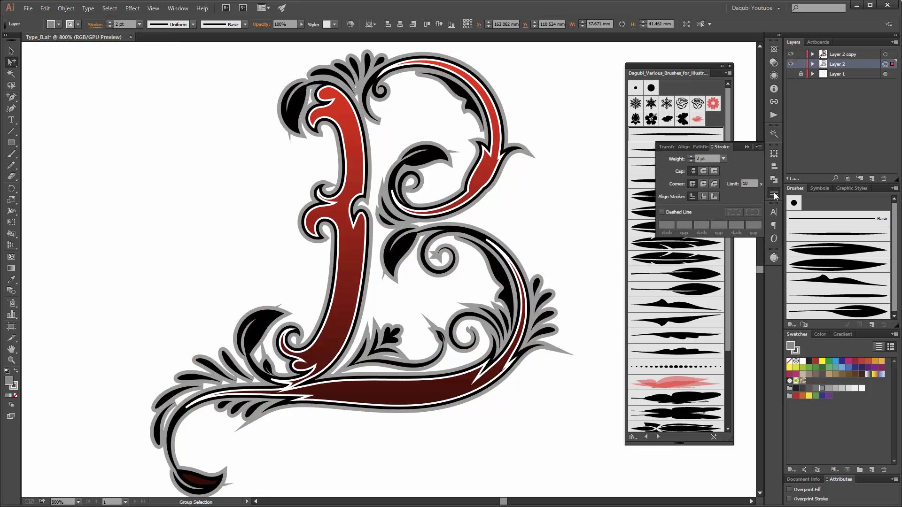
pyautogui.click(704, 184)
pyautogui.click(747, 147)
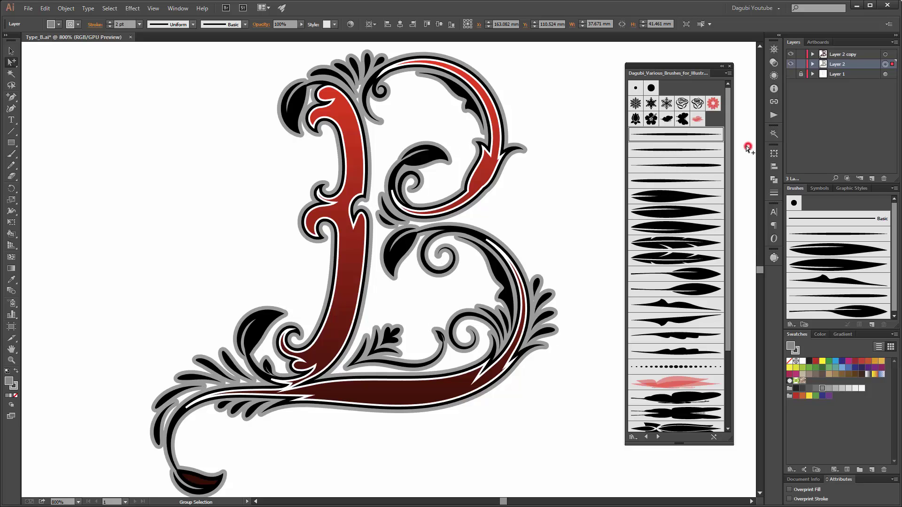
pyautogui.click(78, 24)
pyautogui.click(52, 68)
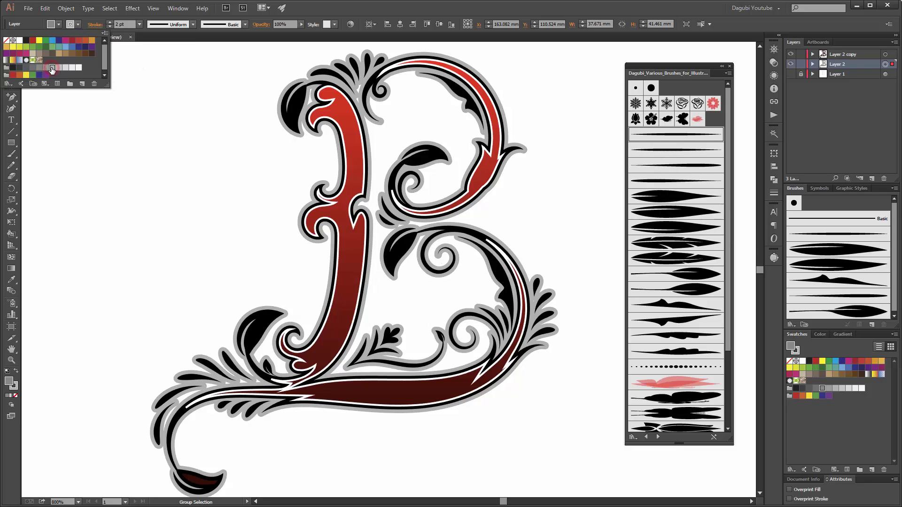
pyautogui.click(109, 21)
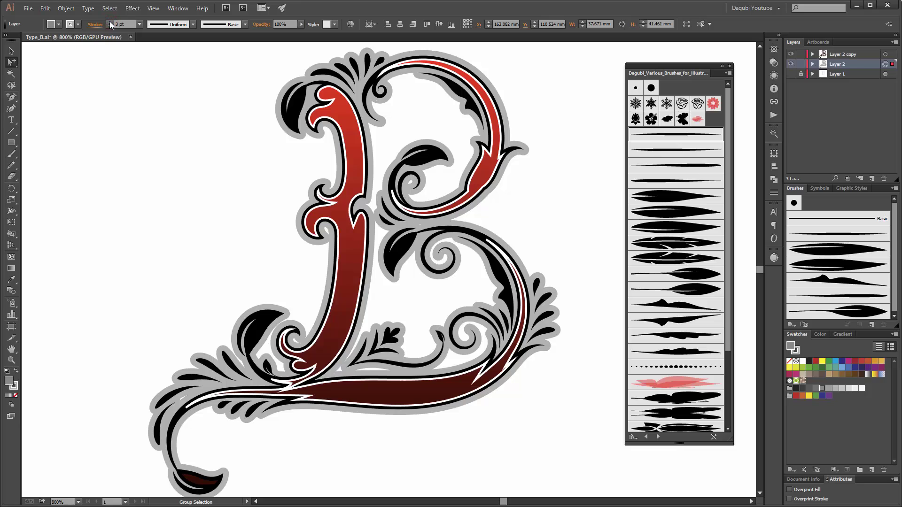
pyautogui.click(109, 26)
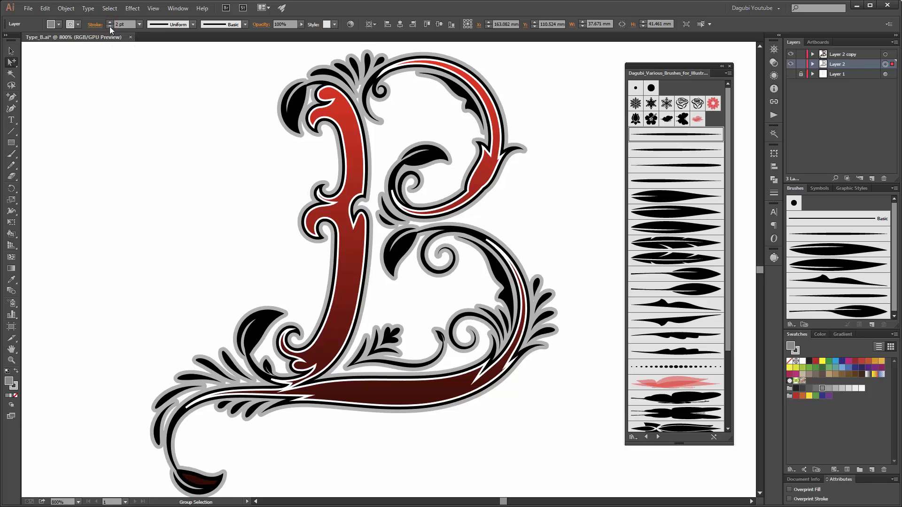
pyautogui.click(731, 67)
pyautogui.hotkey('ctrl', '0')
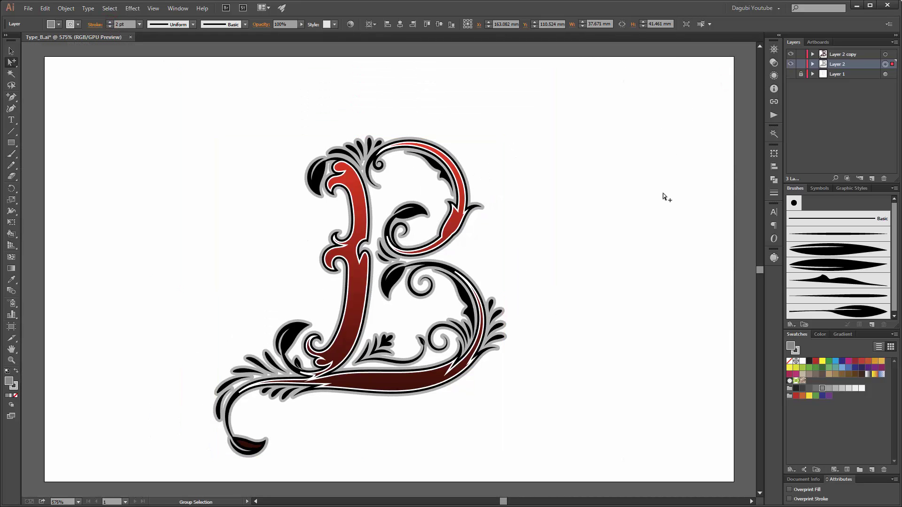